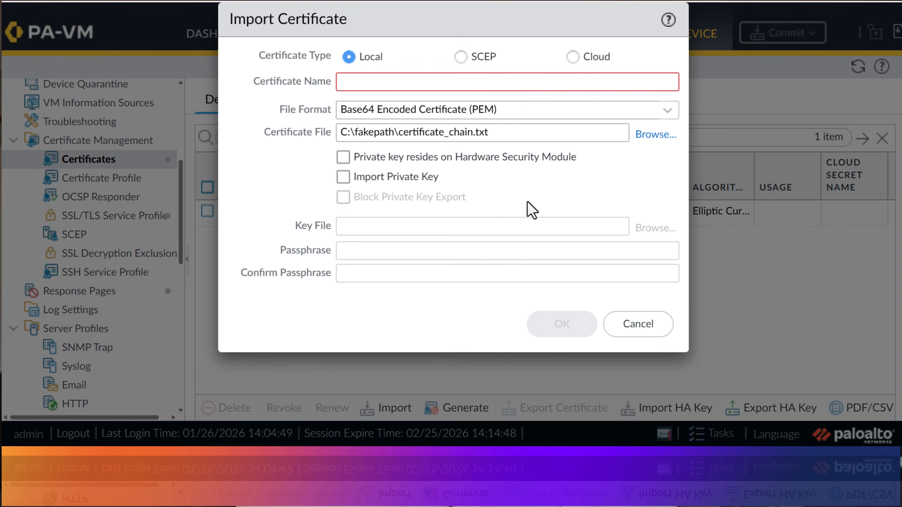
Step: Enable importing the private key from private_key.txt and enter and confirm its passphrase
{"action": "left_click", "coordinate": [343, 177]}
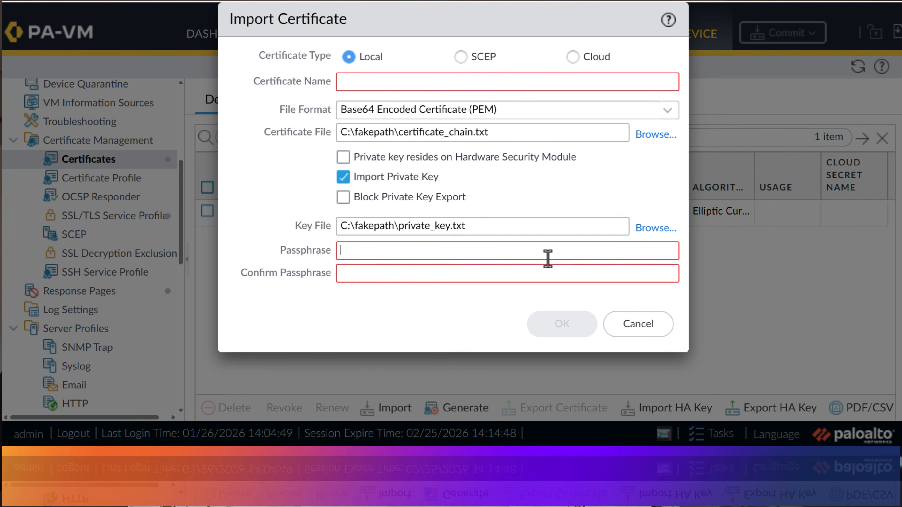
{"action": "left_click", "coordinate": [555, 253]}
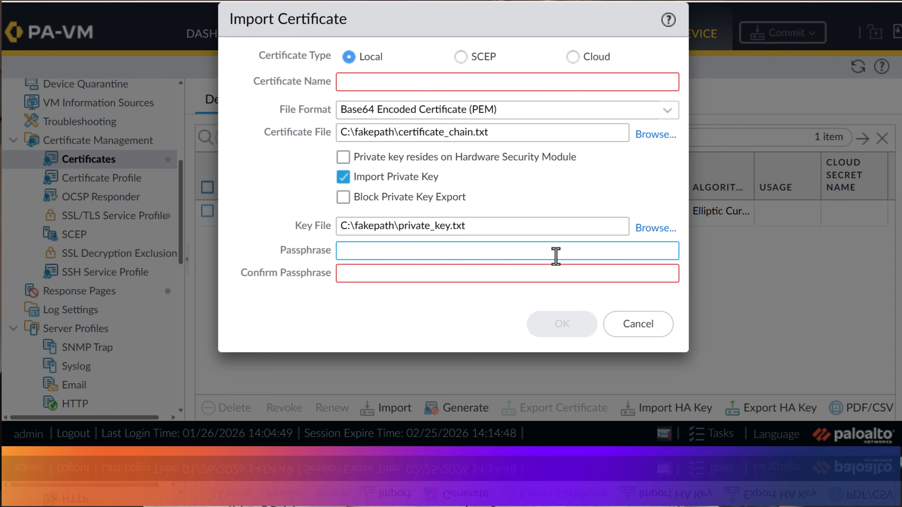
{"action": "type", "text": "••••••••••••"}
{"action": "key", "text": "Tab"}
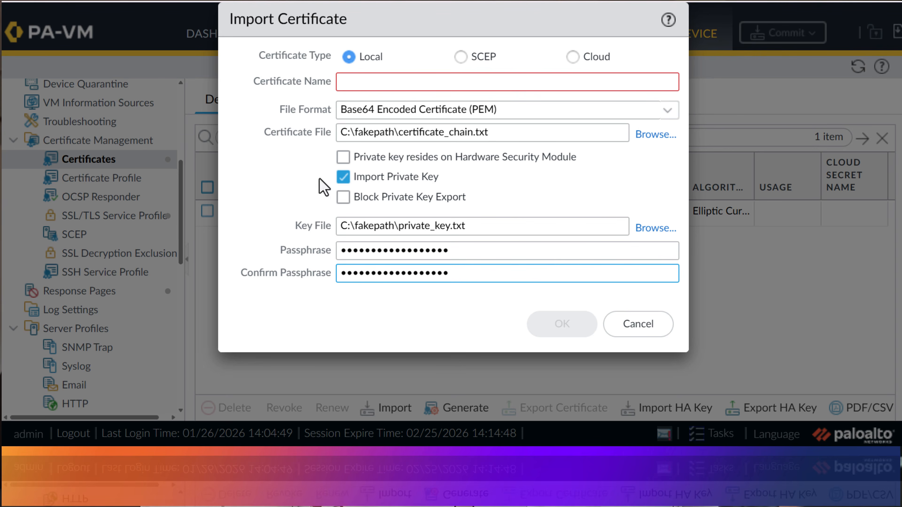
Step: Name the certificate GlobalProtect Certificate and try to import it with certificate_chain.txt as the certificate file
{"action": "left_click", "coordinate": [386, 88]}
{"action": "type", "text": "Globa"}
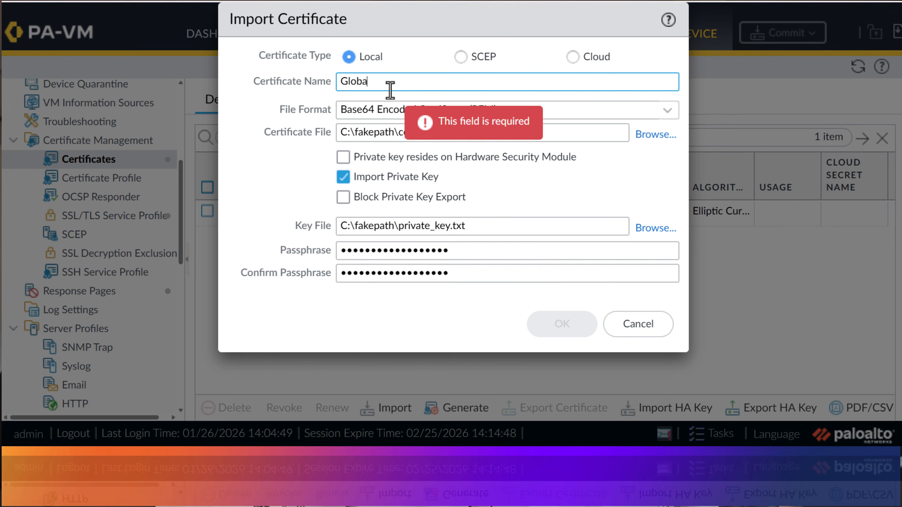
{"action": "type", "text": "lProtect Cert"}
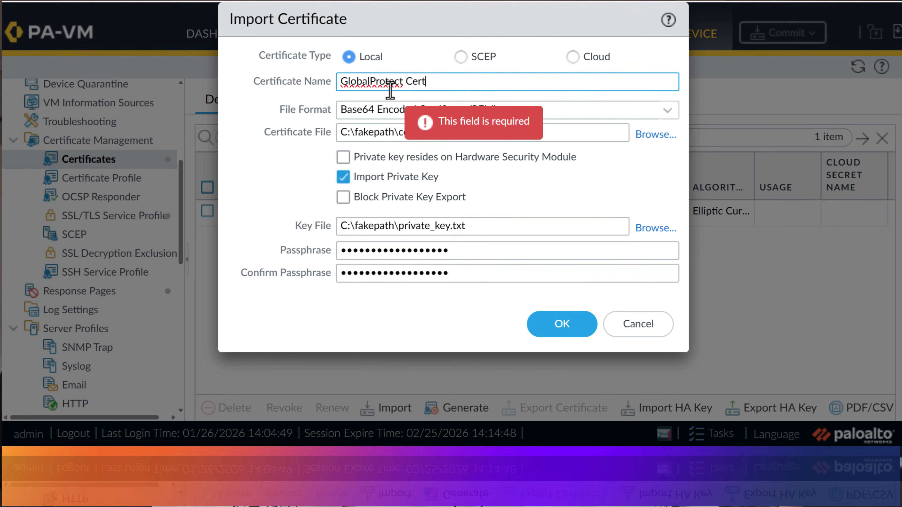
{"action": "type", "text": "ificate"}
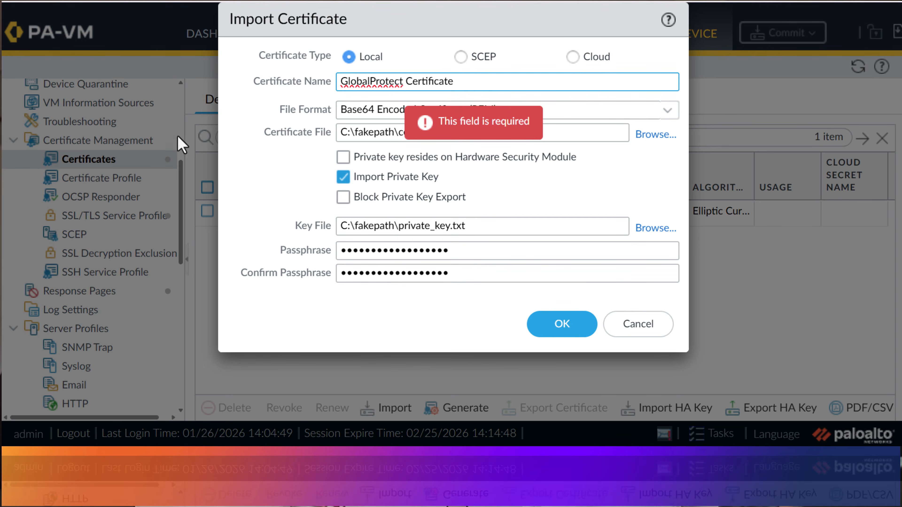
{"action": "left_click", "coordinate": [556, 336]}
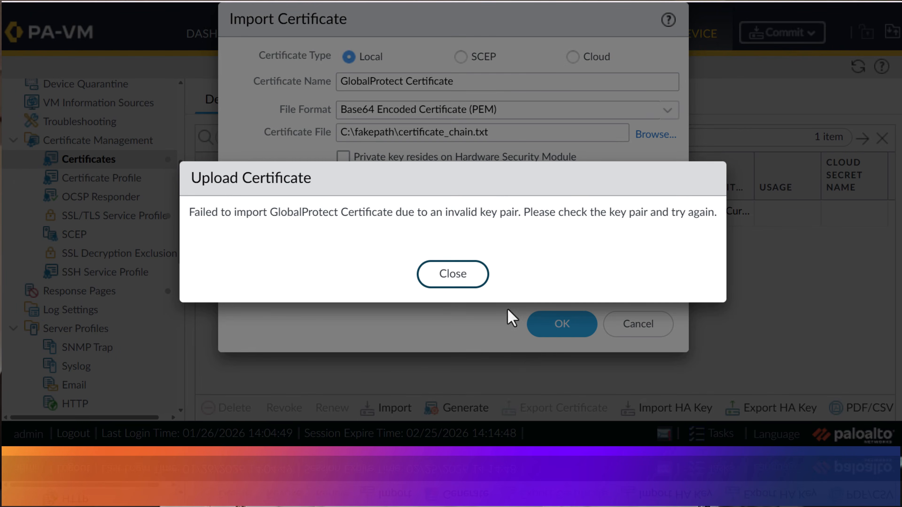
Step: Replace the certificate file with certificate.txt and import the certificate again
{"action": "left_click", "coordinate": [453, 281]}
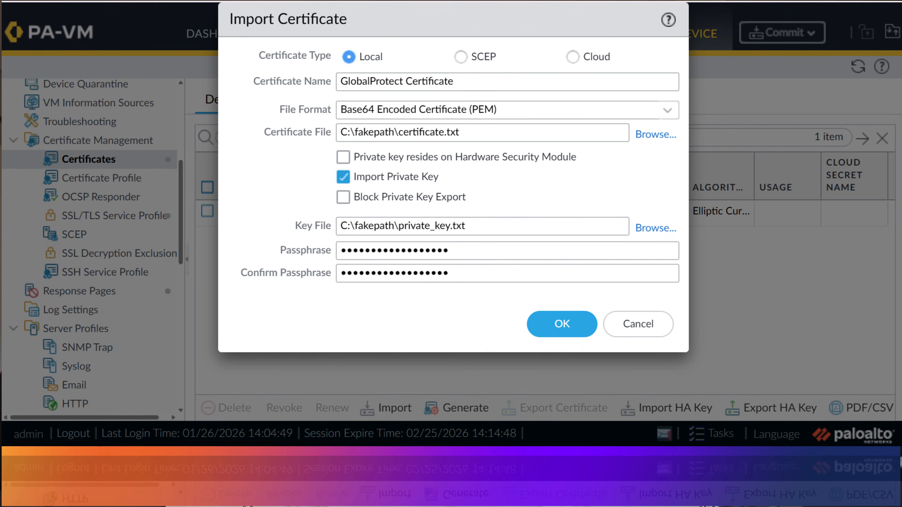
{"action": "left_click", "coordinate": [562, 323]}
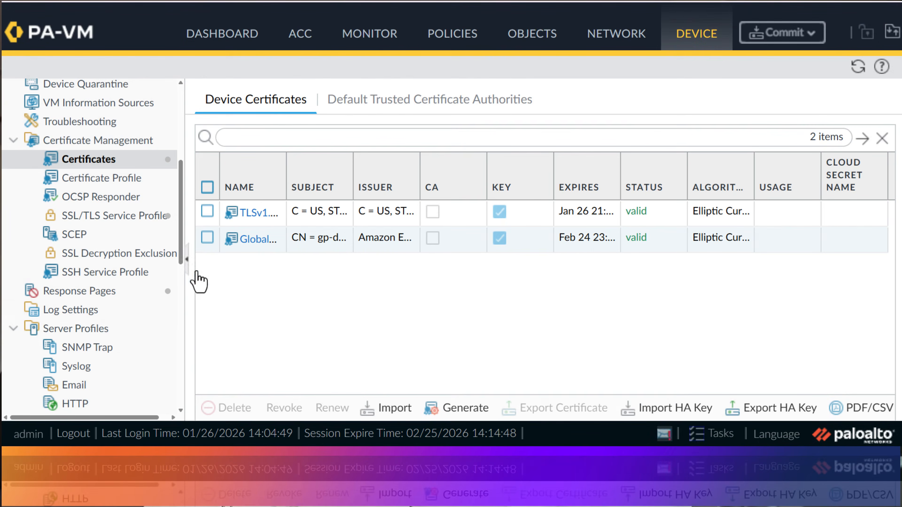
Step: Select the imported GlobalProtect Certificate and widen the Subject column to check its common name
{"action": "left_click", "coordinate": [208, 238]}
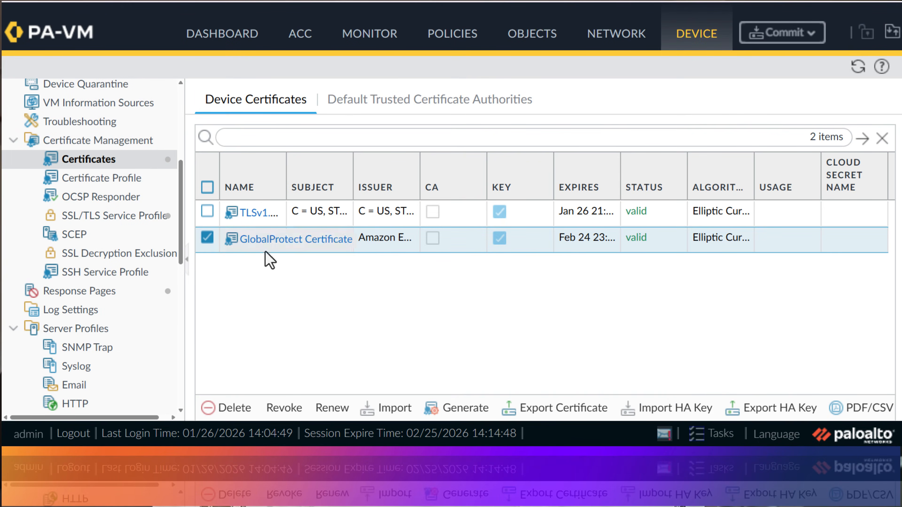
{"action": "left_click_drag", "start_coordinate": [353, 178], "coordinate": [459, 179]}
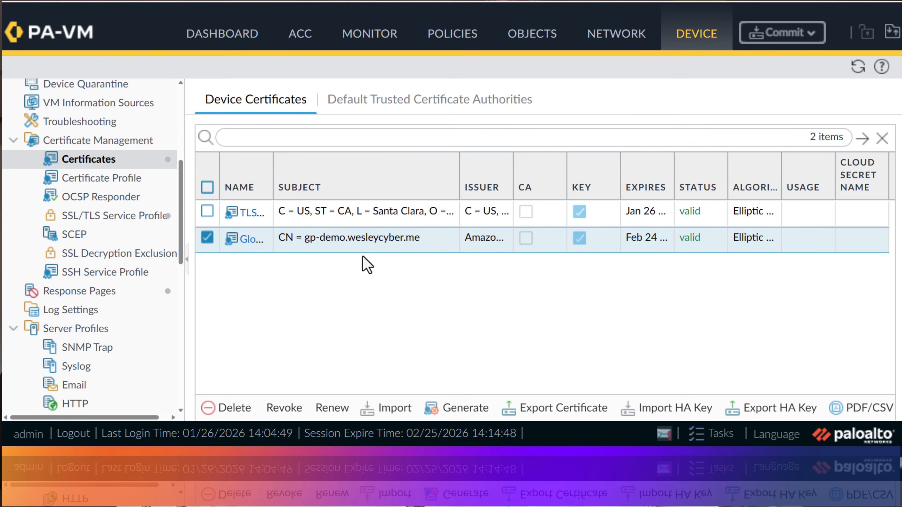
{"action": "key", "text": "ctrl+plus"}
{"action": "key", "text": "ctrl+minus"}
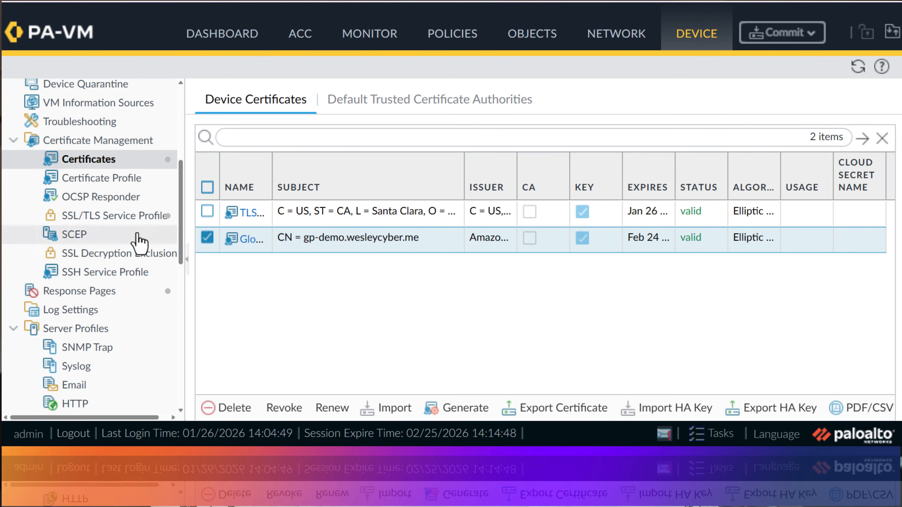
Step: Add an SSL/TLS service profile named GlobalProtect TLS Profile that uses the GlobalProtect Certificate
{"action": "left_click", "coordinate": [110, 221]}
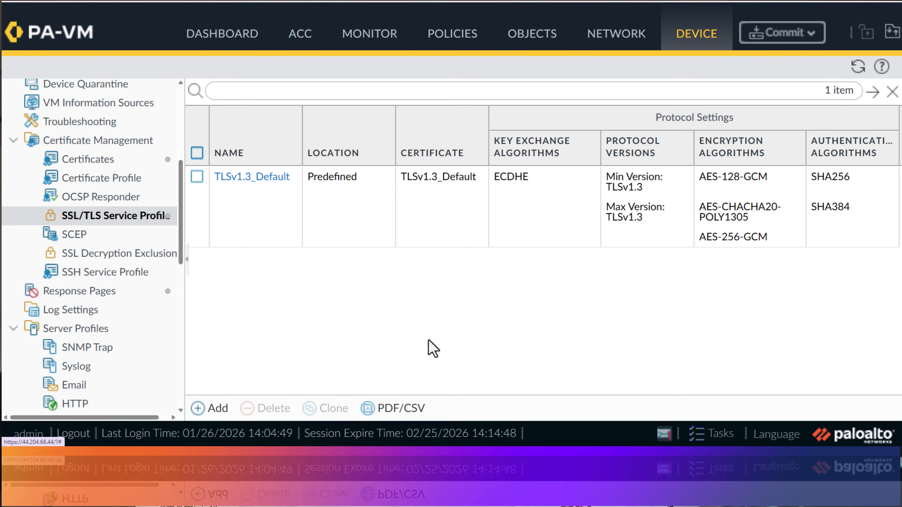
{"action": "left_click", "coordinate": [211, 409]}
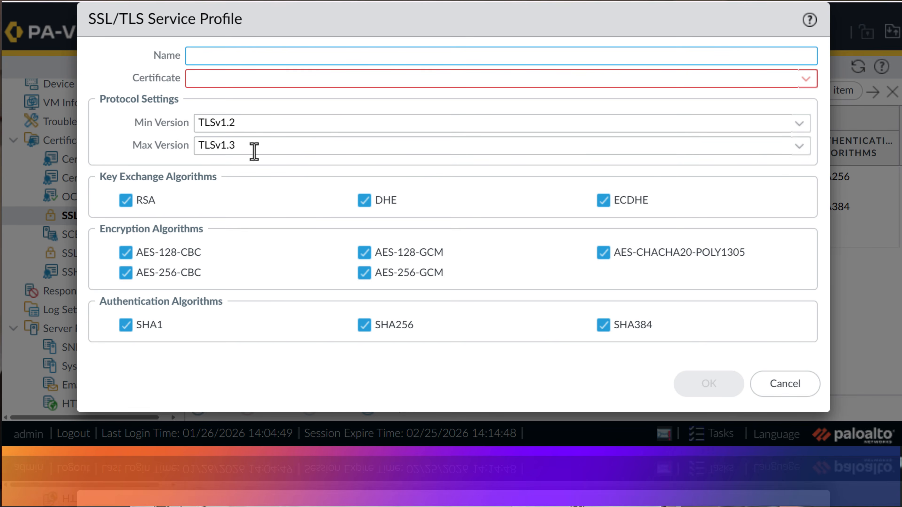
{"action": "left_click", "coordinate": [805, 80]}
{"action": "left_click", "coordinate": [321, 105]}
{"action": "left_click", "coordinate": [259, 56]}
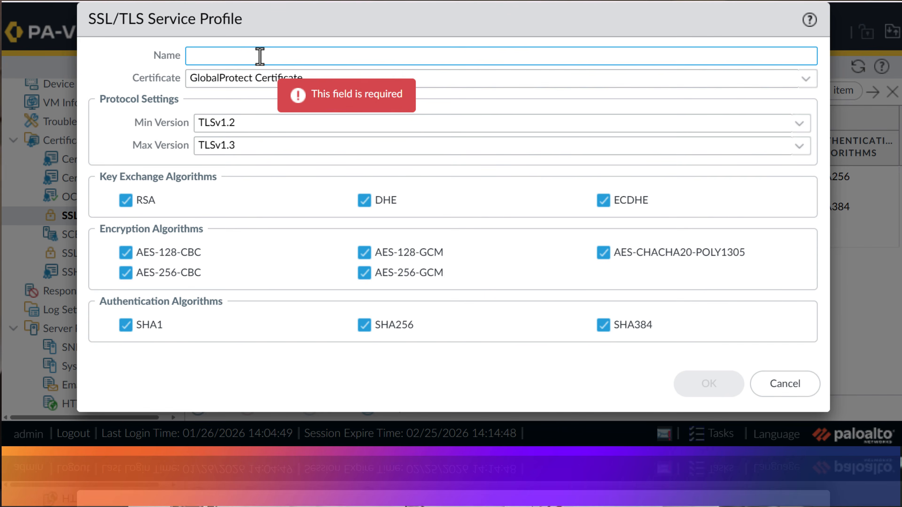
{"action": "type", "text": "GlobalProt"}
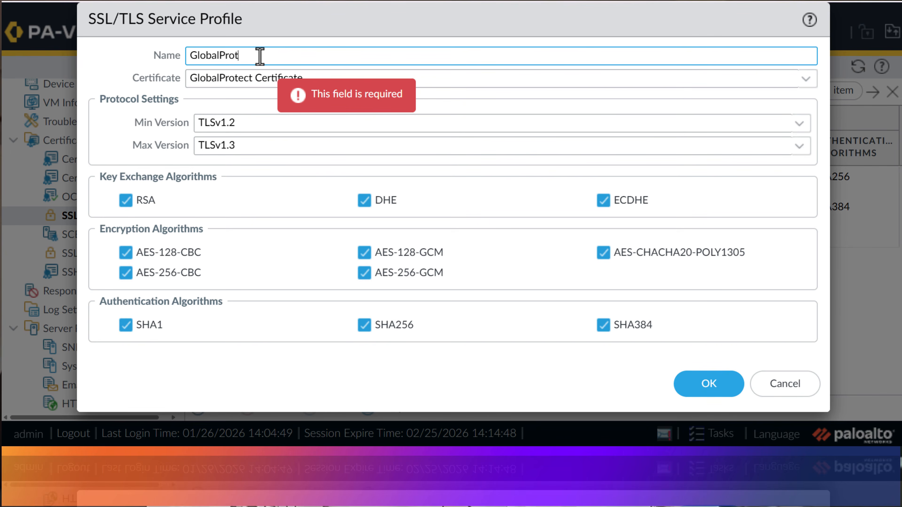
{"action": "type", "text": "ect STLS"}
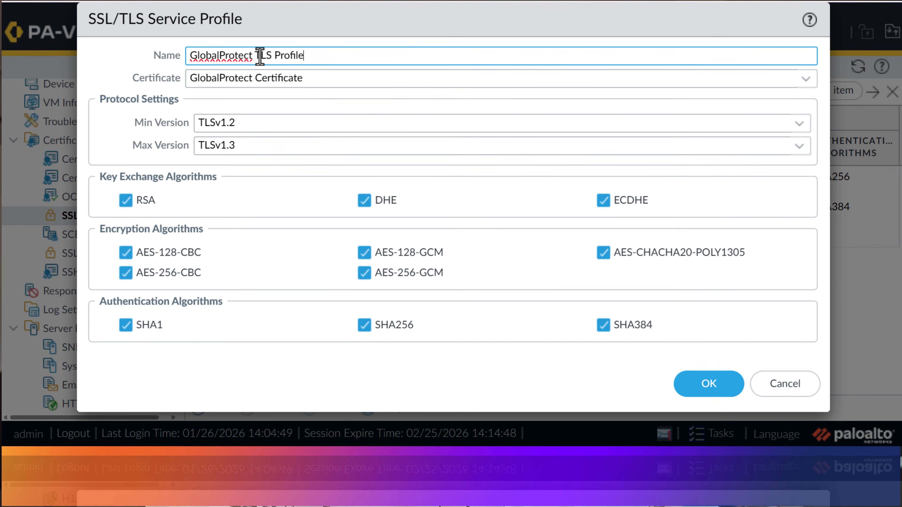
{"action": "type", "text": " Profile"}
{"action": "left_click", "coordinate": [709, 390]}
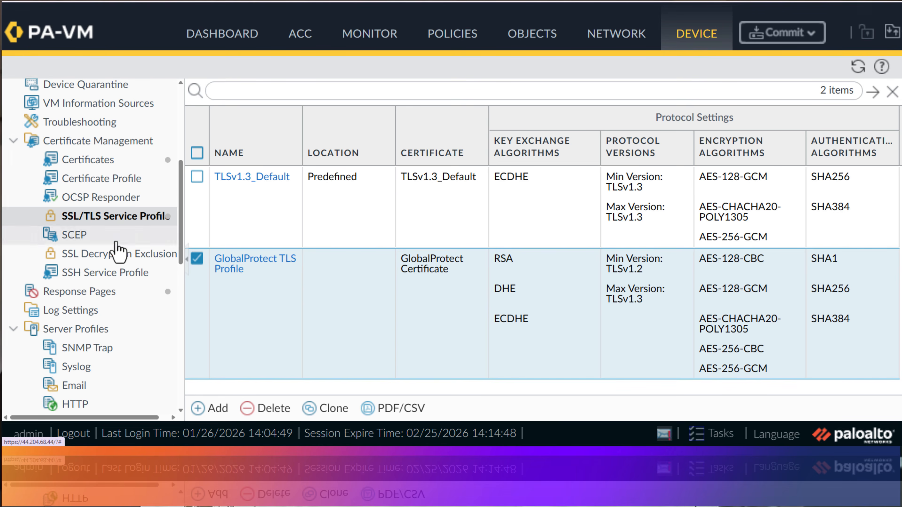
Step: Start a new user in the local user database and enter the username
{"action": "scroll", "coordinate": [117, 252], "scroll_direction": "up", "scroll_amount": 5}
{"action": "scroll", "coordinate": [137, 298], "scroll_direction": "down", "scroll_amount": 3}
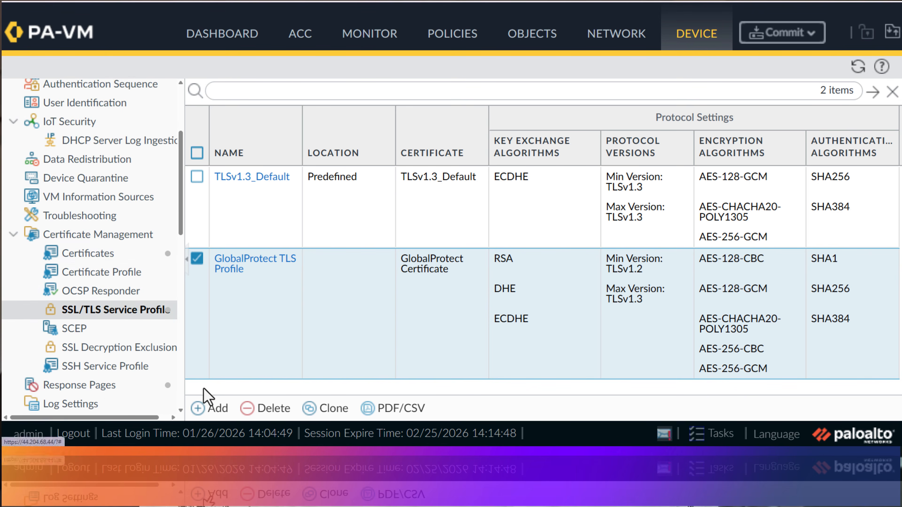
{"action": "scroll", "coordinate": [138, 341], "scroll_direction": "down", "scroll_amount": 3}
{"action": "scroll", "coordinate": [144, 319], "scroll_direction": "up", "scroll_amount": 5}
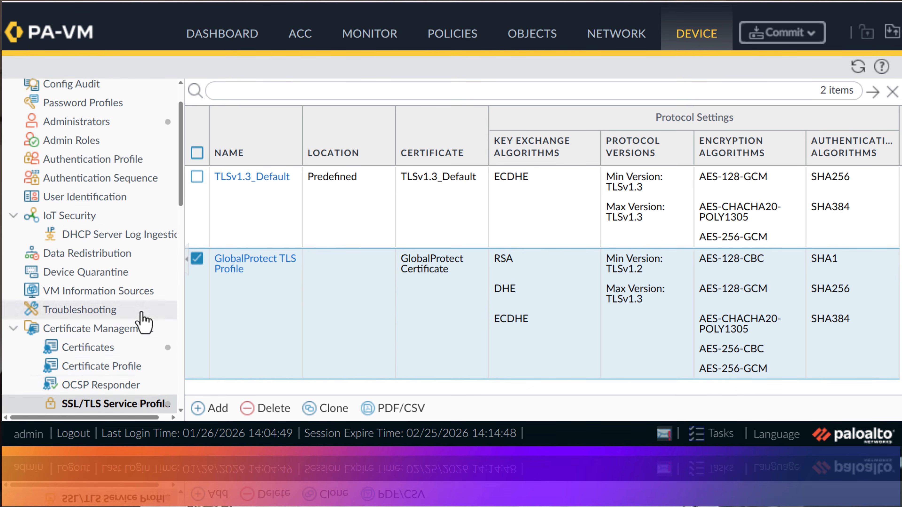
{"action": "scroll", "coordinate": [144, 321], "scroll_direction": "up", "scroll_amount": 3}
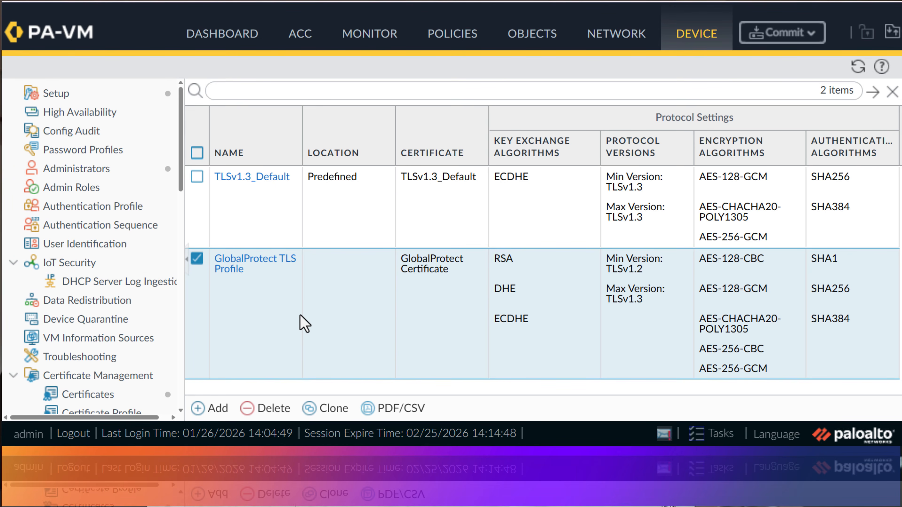
{"action": "scroll", "coordinate": [142, 256], "scroll_direction": "down", "scroll_amount": 20}
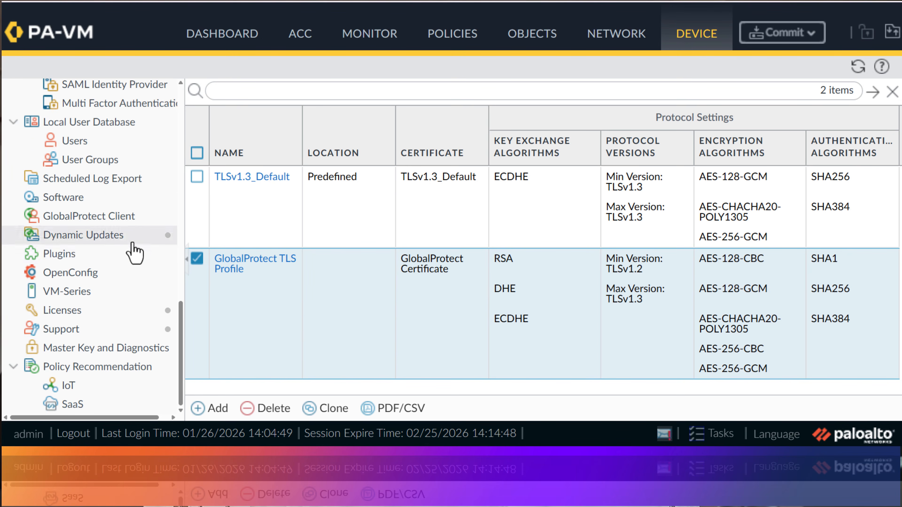
{"action": "scroll", "coordinate": [146, 249], "scroll_direction": "up", "scroll_amount": 3}
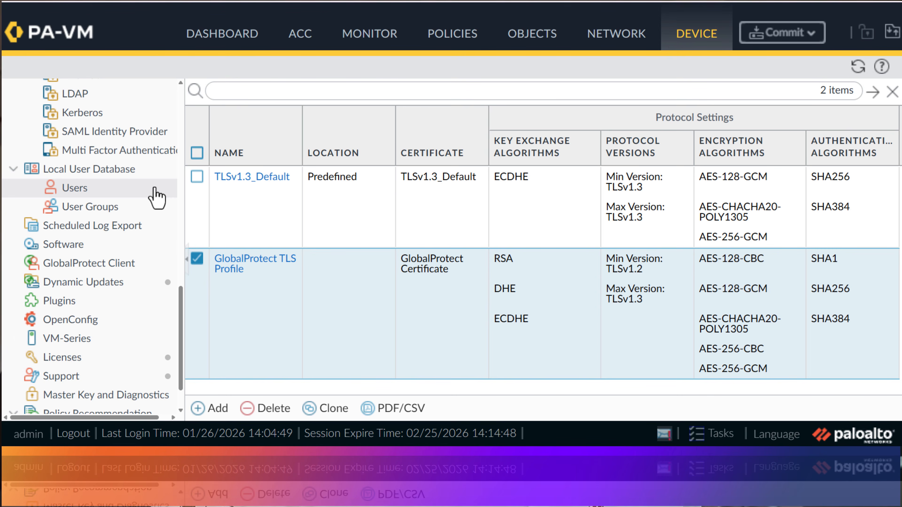
{"action": "left_click", "coordinate": [132, 193]}
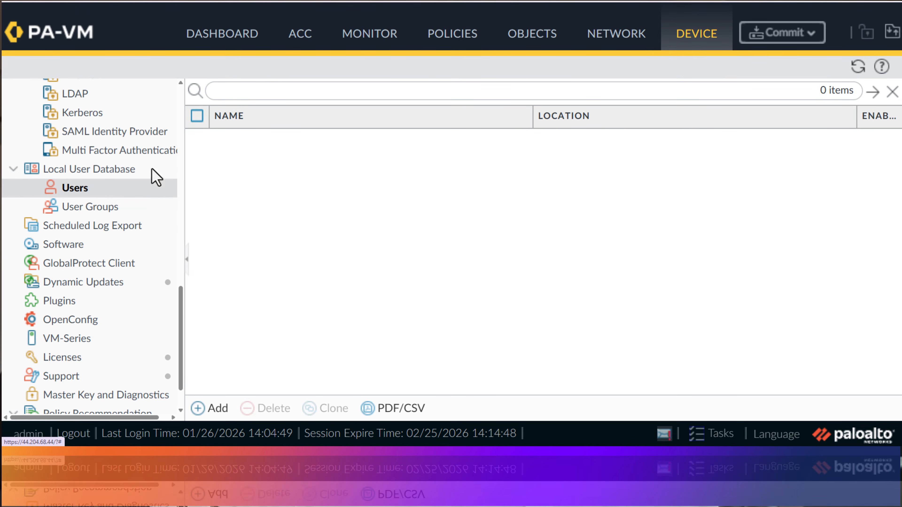
{"action": "left_click", "coordinate": [217, 408]}
{"action": "type", "text": "w"}
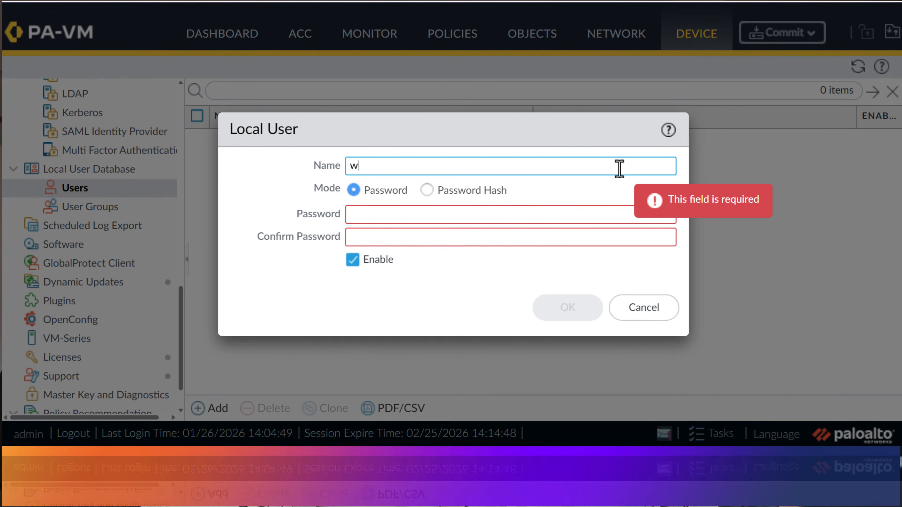
{"action": "type", "text": "es"}
{"action": "key", "text": "Tab"}
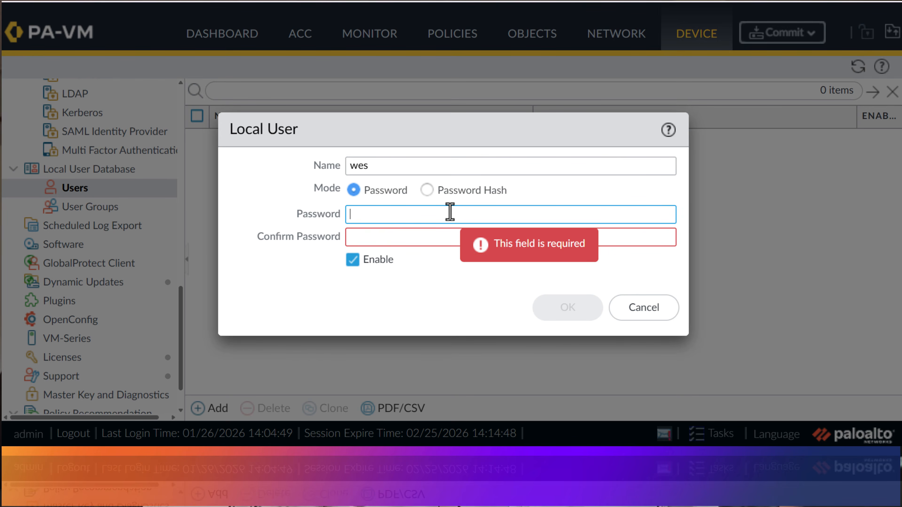
{"action": "left_click", "coordinate": [427, 190]}
{"action": "left_click", "coordinate": [353, 190]}
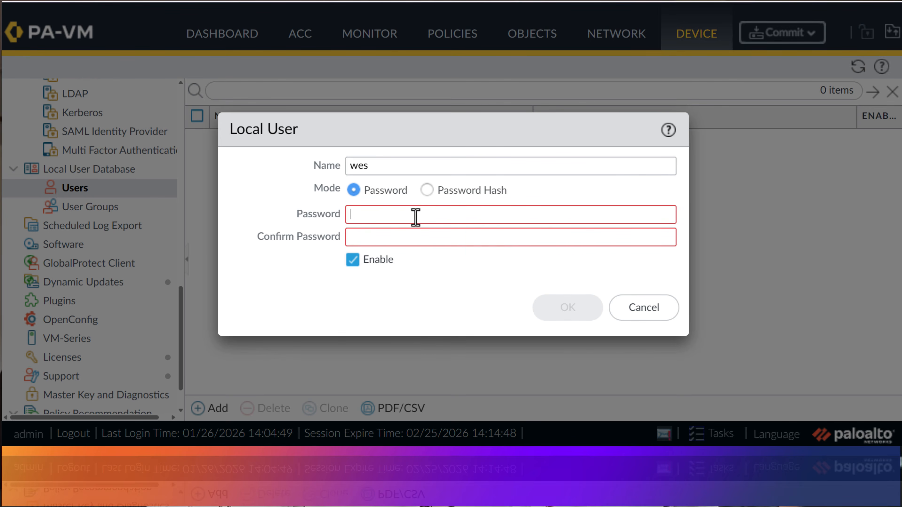
{"action": "left_click", "coordinate": [416, 218]}
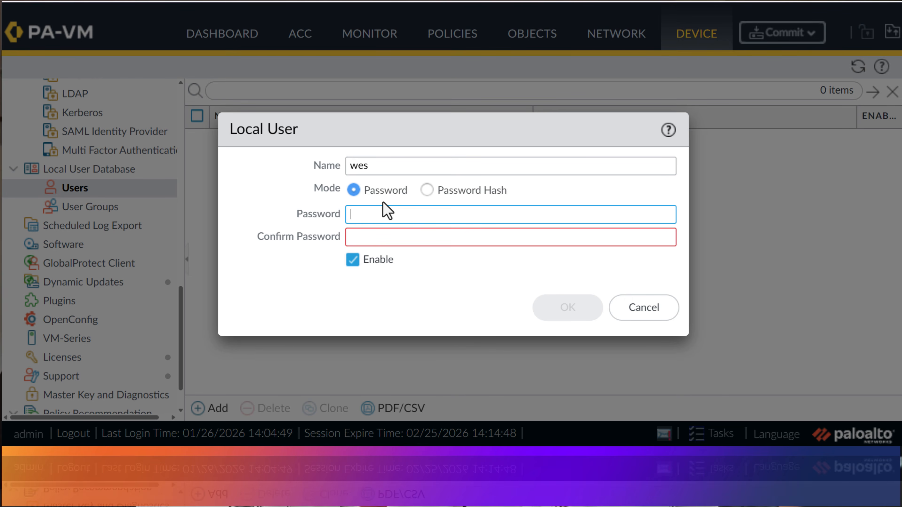
{"action": "type", "text": "••"}
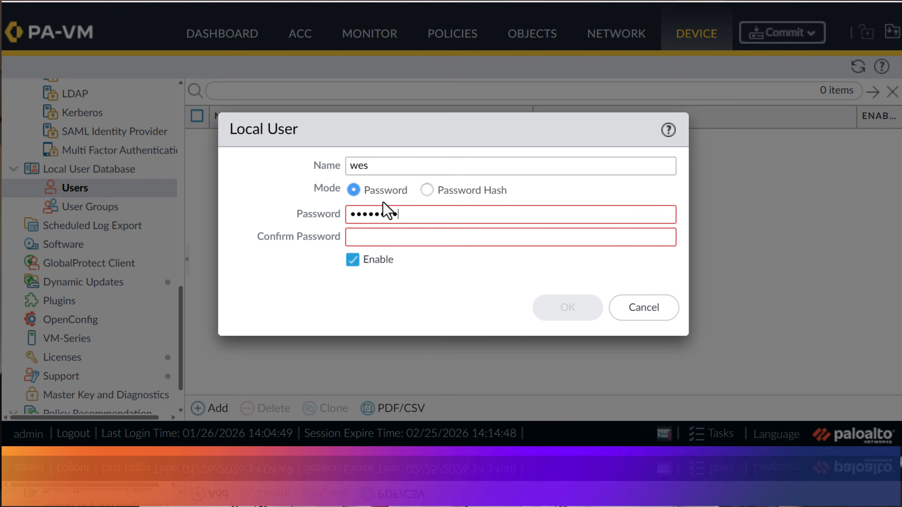
{"action": "type", "text": "••••"}
{"action": "key", "text": "BackSpace"}
{"action": "key", "text": "BackSpace"}
{"action": "key", "text": "BackSpace"}
{"action": "key", "text": "BackSpace"}
{"action": "key", "text": "BackSpace"}
{"action": "key", "text": "BackSpace"}
{"action": "key", "text": "BackSpace"}
{"action": "key", "text": "BackSpace"}
{"action": "key", "text": "BackSpace"}
{"action": "key", "text": "BackSpace"}
{"action": "key", "text": "BackSpace"}
{"action": "key", "text": "BackSpace"}
{"action": "key", "text": "BackSpace"}
{"action": "key", "text": "BackSpace"}
{"action": "key", "text": "BackSpace"}
Step: Enter and confirm the local user's password and save the user
{"action": "type", "text": "••••••••••••••••"}
{"action": "key", "text": "Tab"}
{"action": "type", "text": "••••••••••••"}
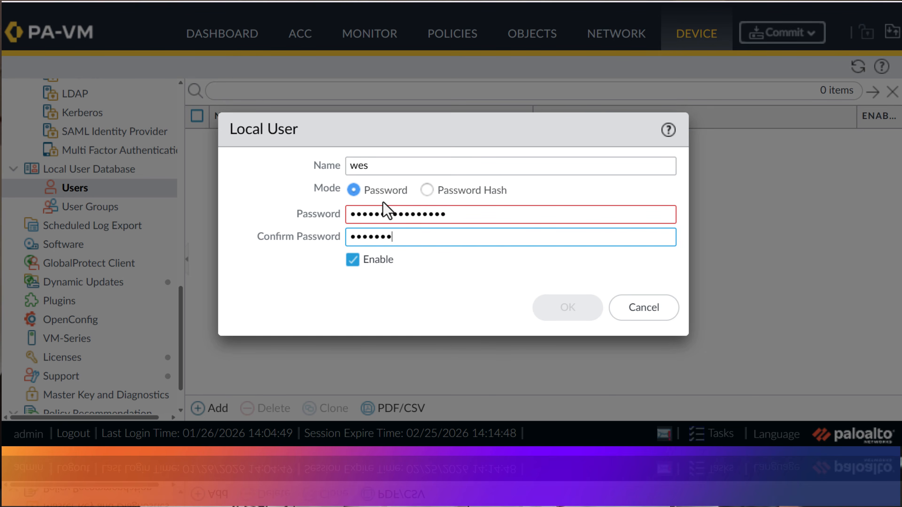
{"action": "type", "text": "••••"}
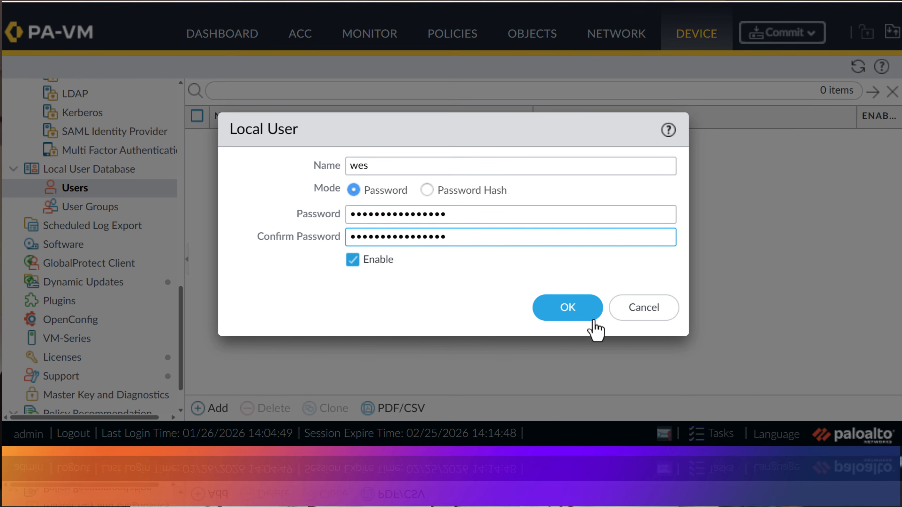
{"action": "left_click", "coordinate": [575, 318]}
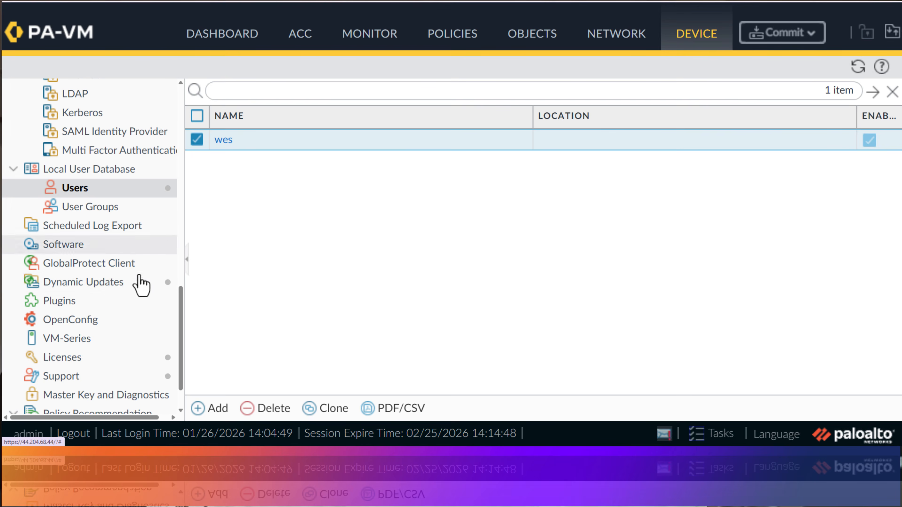
Step: Open the list of authentication profiles in the device settings
{"action": "scroll", "coordinate": [127, 252], "scroll_direction": "up", "scroll_amount": 1}
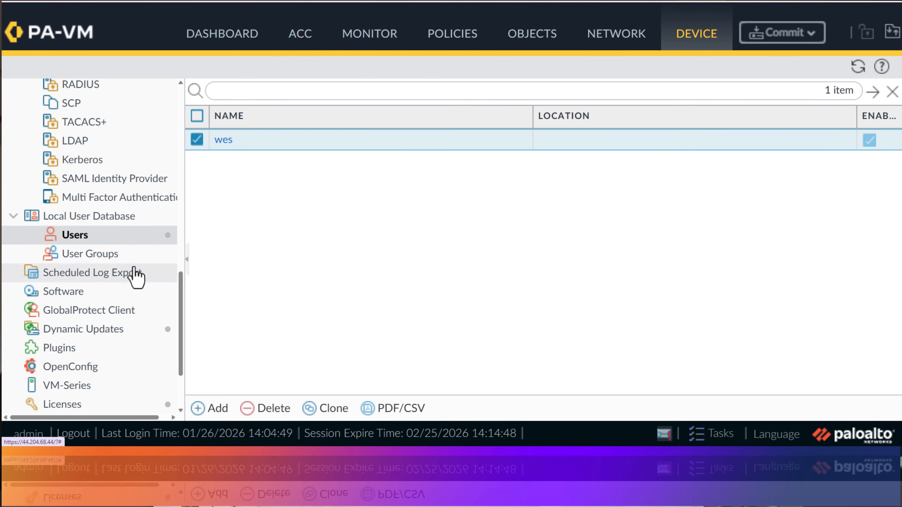
{"action": "scroll", "coordinate": [136, 249], "scroll_direction": "up", "scroll_amount": 12}
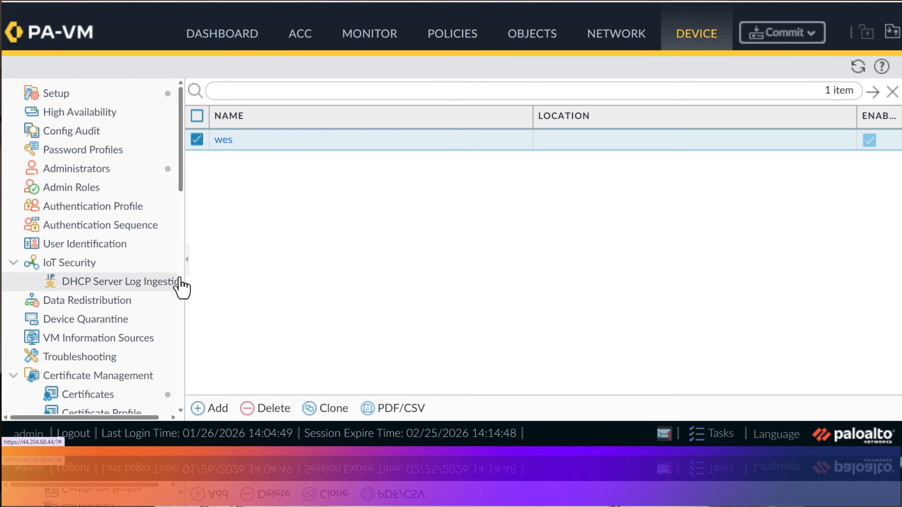
{"action": "left_click", "coordinate": [129, 208]}
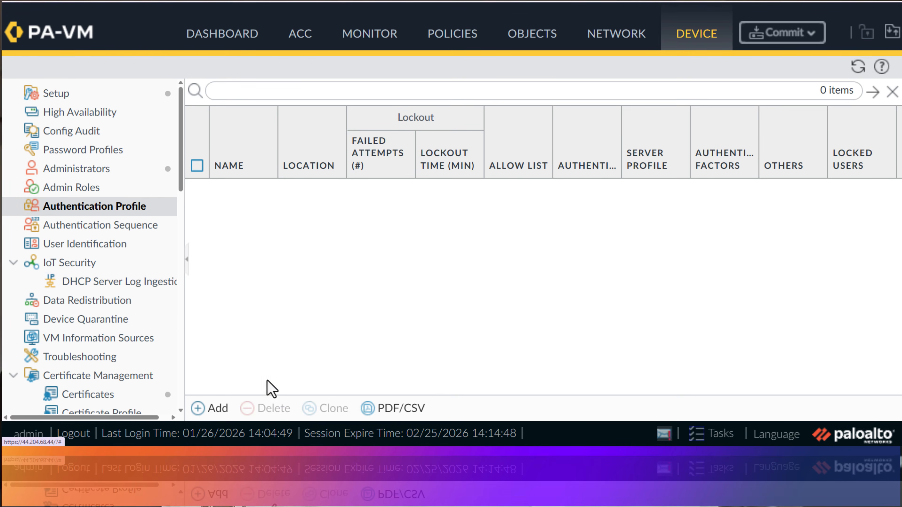
Step: Create an authentication profile named GlobalProtect LocalDB with the type Local Database
{"action": "left_click", "coordinate": [213, 410]}
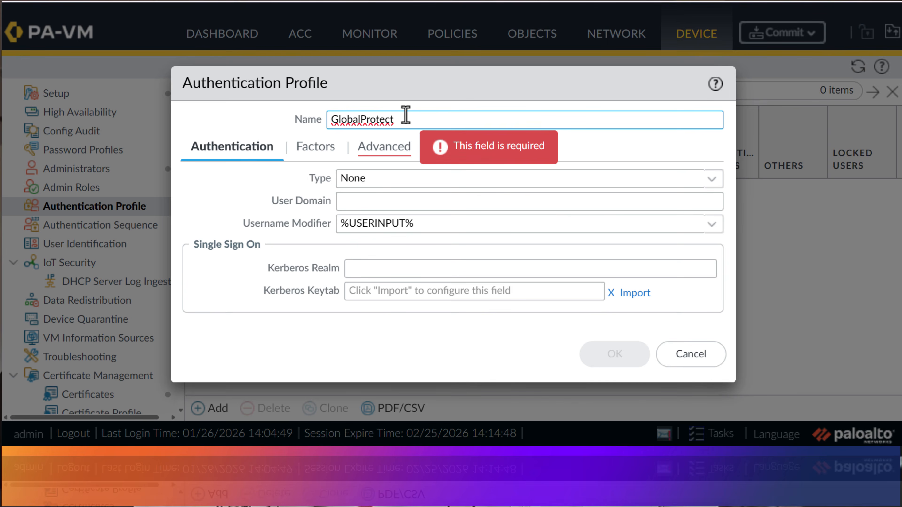
{"action": "type", "text": "GlobalProtect LocalD"}
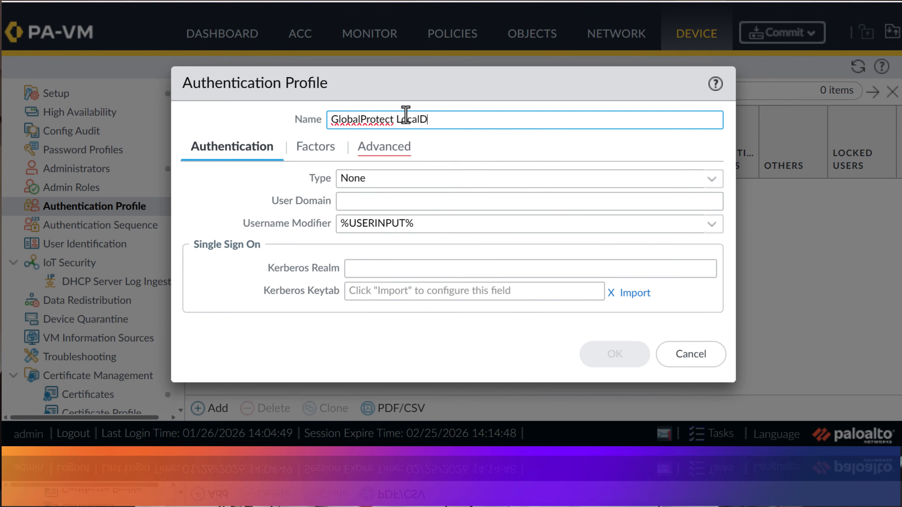
{"action": "type", "text": "B"}
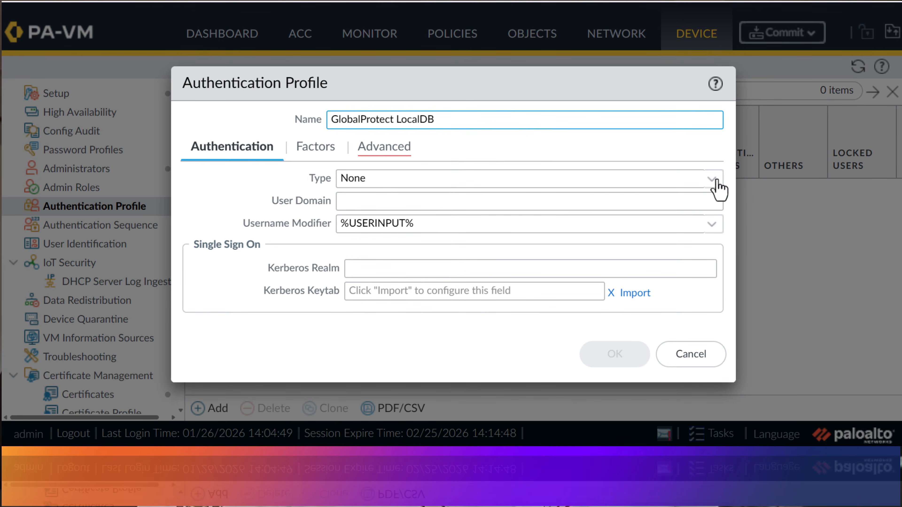
{"action": "left_click", "coordinate": [705, 179]}
{"action": "left_click", "coordinate": [477, 248]}
{"action": "left_click", "coordinate": [263, 220]}
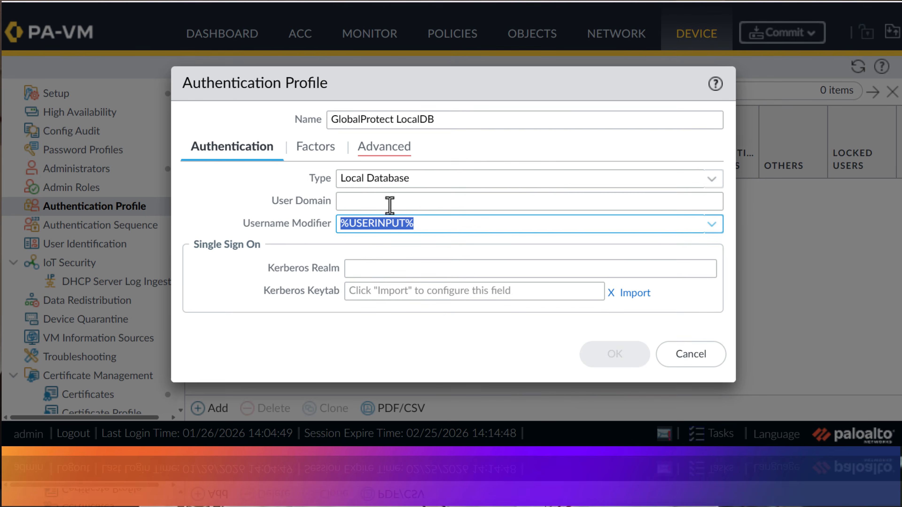
Step: Add the local user to the authentication profile's allow list and save the profile
{"action": "left_click", "coordinate": [380, 151]}
{"action": "left_click", "coordinate": [216, 312]}
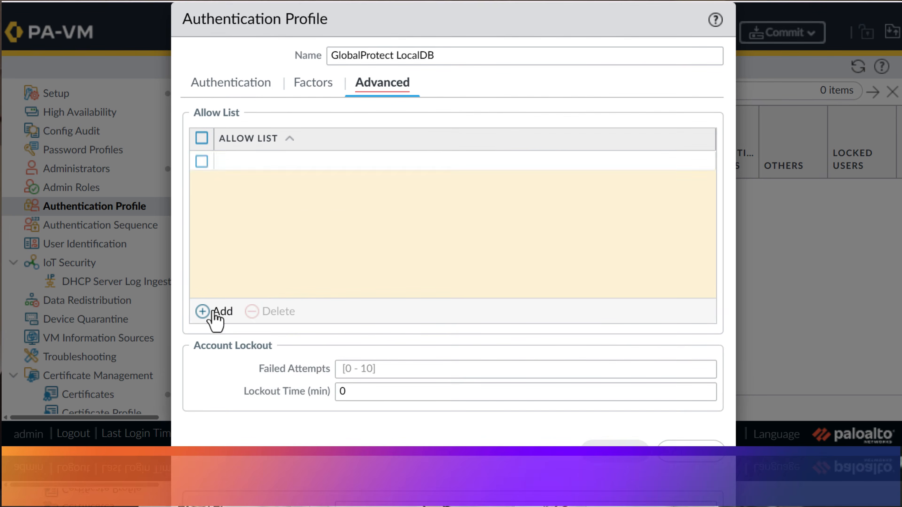
{"action": "left_click", "coordinate": [296, 201]}
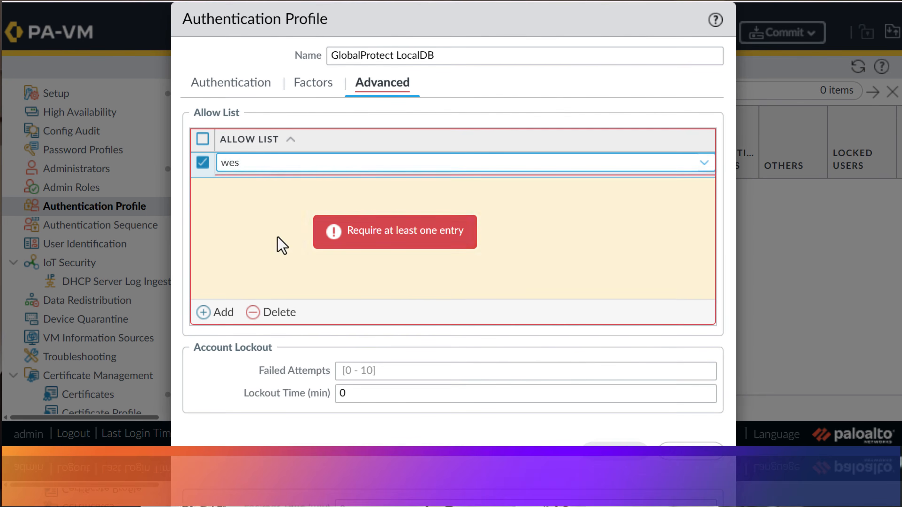
{"action": "left_click", "coordinate": [308, 85]}
{"action": "left_click", "coordinate": [263, 87]}
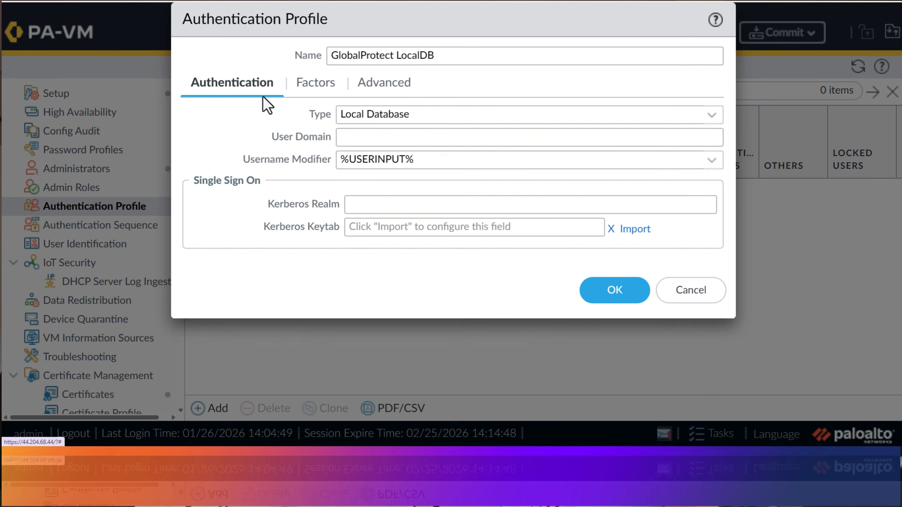
{"action": "left_click", "coordinate": [622, 297]}
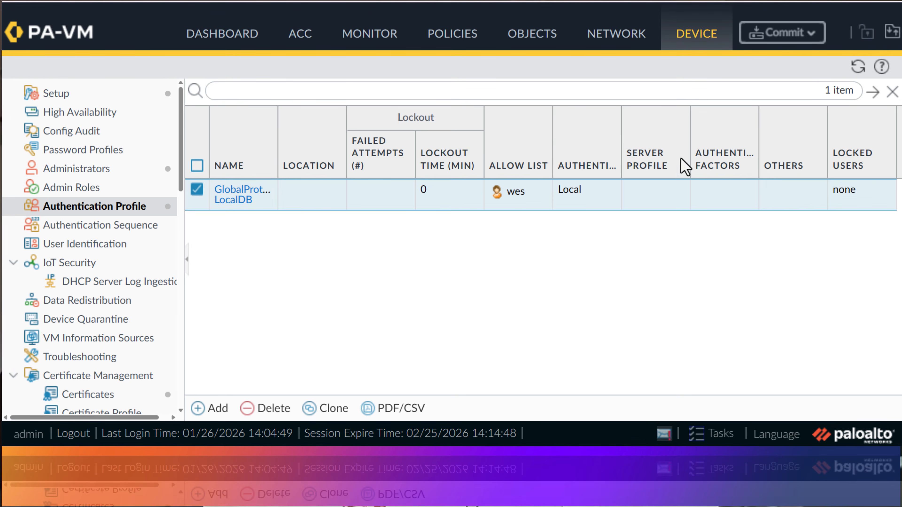
Step: Examine the Ethernet interfaces' addresses and security zones and the default virtual router's IPv4 static routes
{"action": "left_click", "coordinate": [628, 33]}
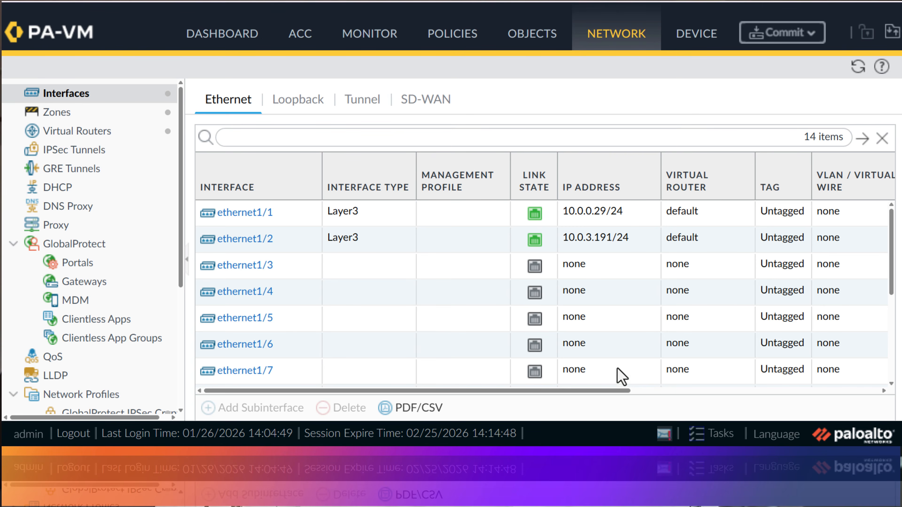
{"action": "left_click_drag", "start_coordinate": [613, 395], "coordinate": [744, 400]}
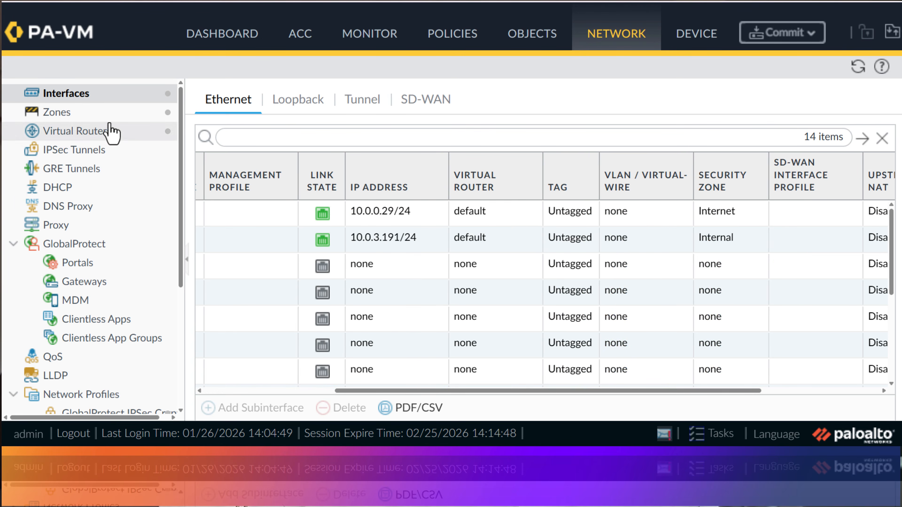
{"action": "left_click", "coordinate": [125, 134]}
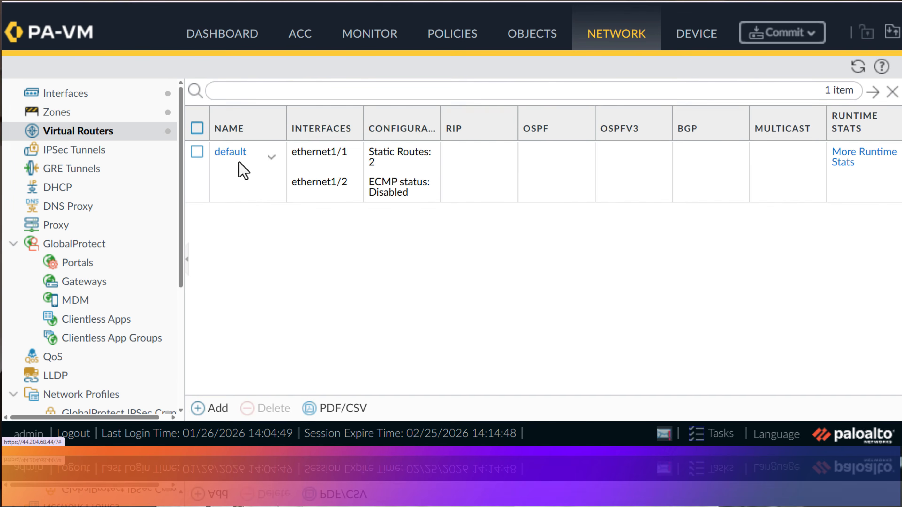
{"action": "left_click", "coordinate": [237, 159]}
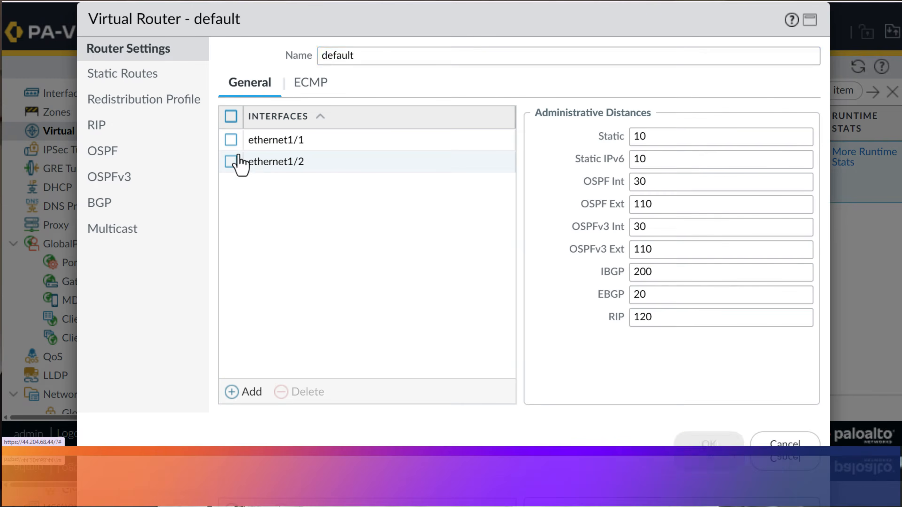
{"action": "left_click", "coordinate": [130, 80]}
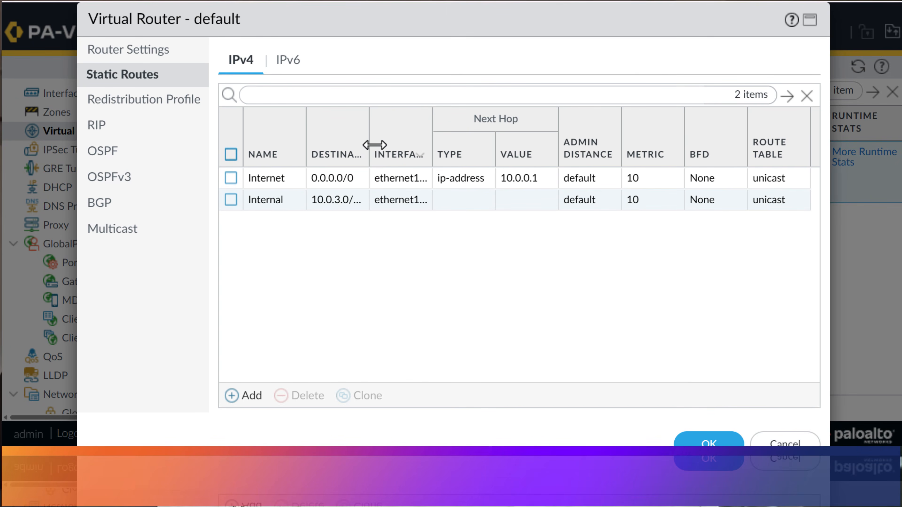
{"action": "left_click_drag", "start_coordinate": [371, 143], "coordinate": [391, 143]}
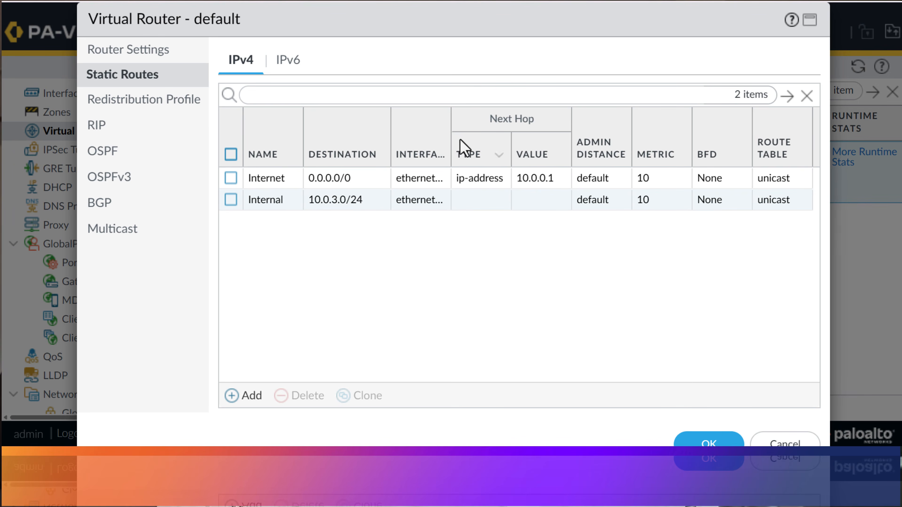
{"action": "left_click_drag", "start_coordinate": [452, 142], "coordinate": [490, 146]}
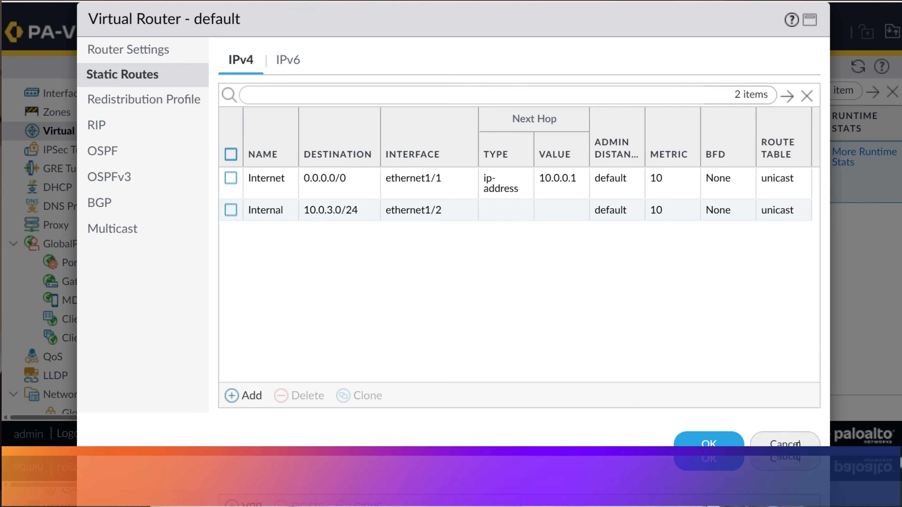
{"action": "left_click", "coordinate": [796, 446]}
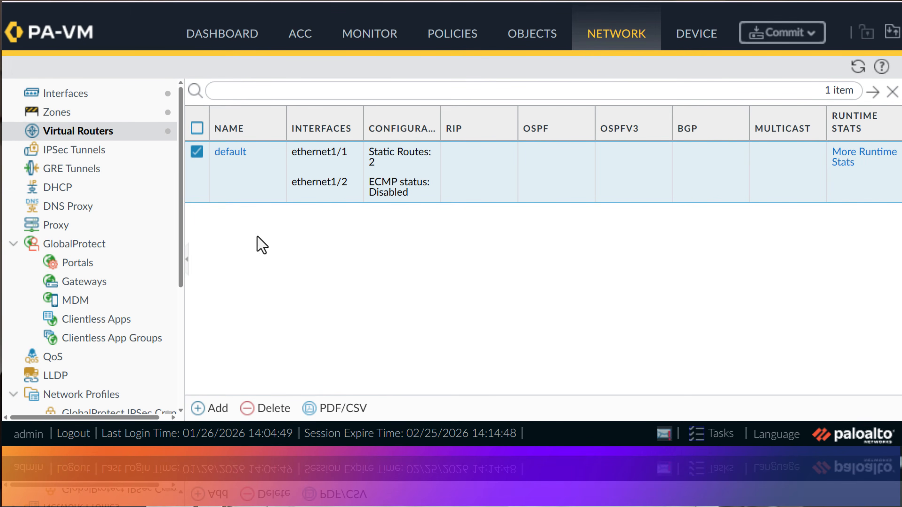
Step: Start a new GlobalProtect portal on interface ethernet1/1 with the IPv4 address 10.0.0.29/24
{"action": "left_click", "coordinate": [123, 272]}
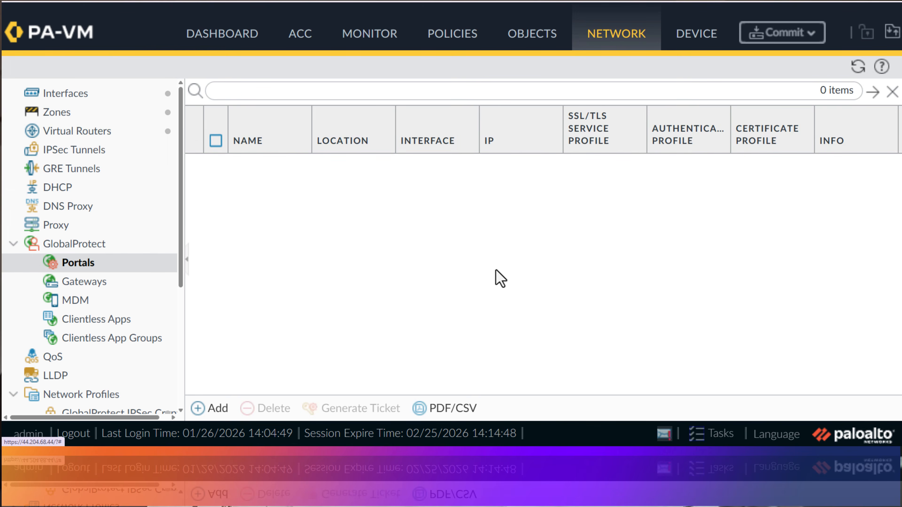
{"action": "left_click", "coordinate": [207, 409]}
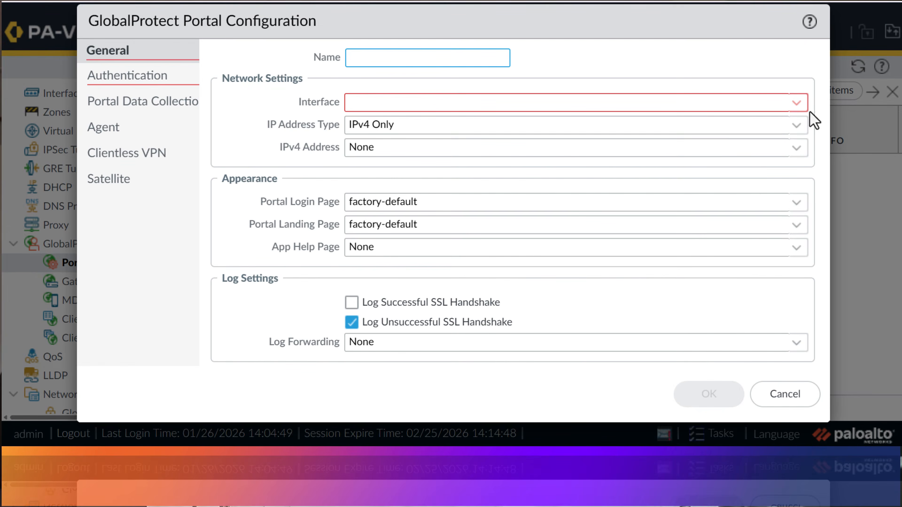
{"action": "left_click", "coordinate": [797, 103]}
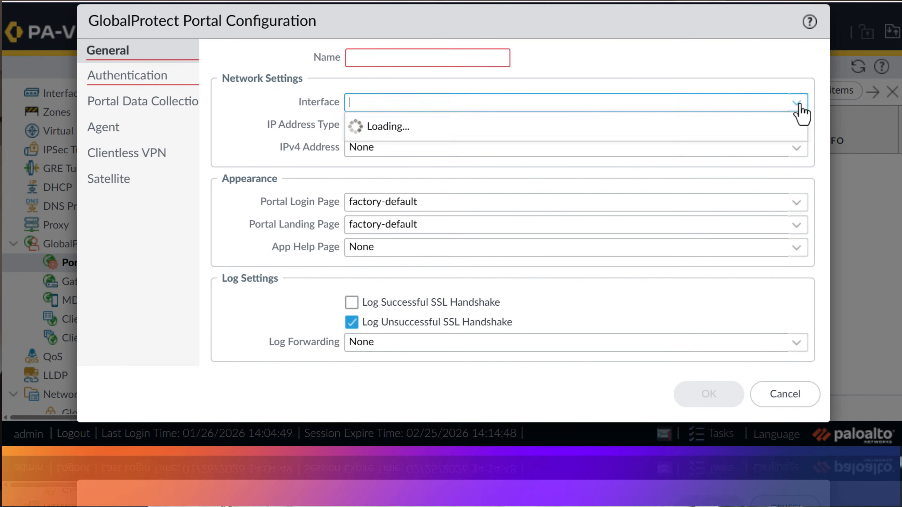
{"action": "left_click", "coordinate": [419, 126]}
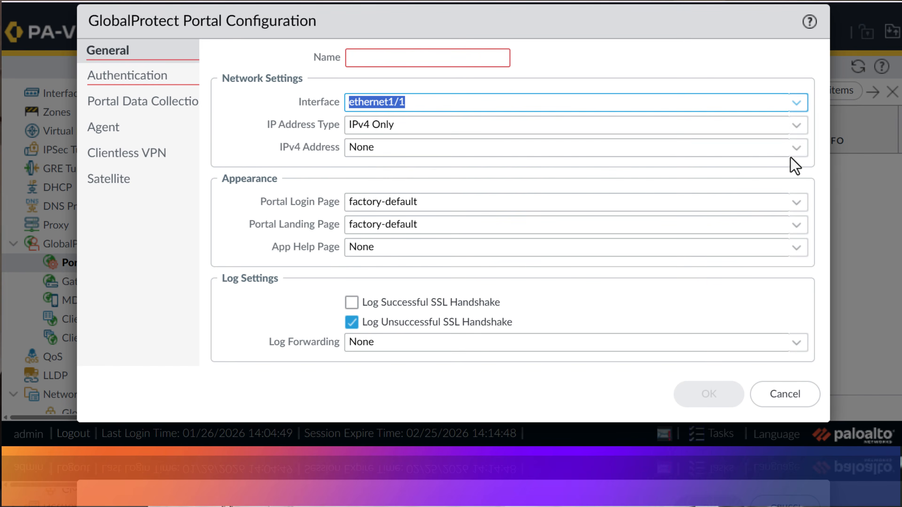
{"action": "left_click", "coordinate": [797, 156]}
{"action": "left_click", "coordinate": [429, 195]}
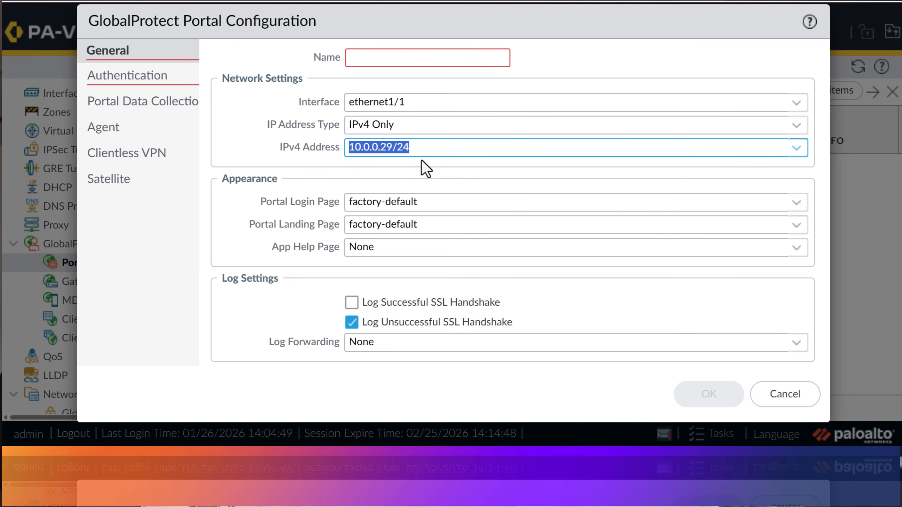
{"action": "left_click", "coordinate": [409, 169]}
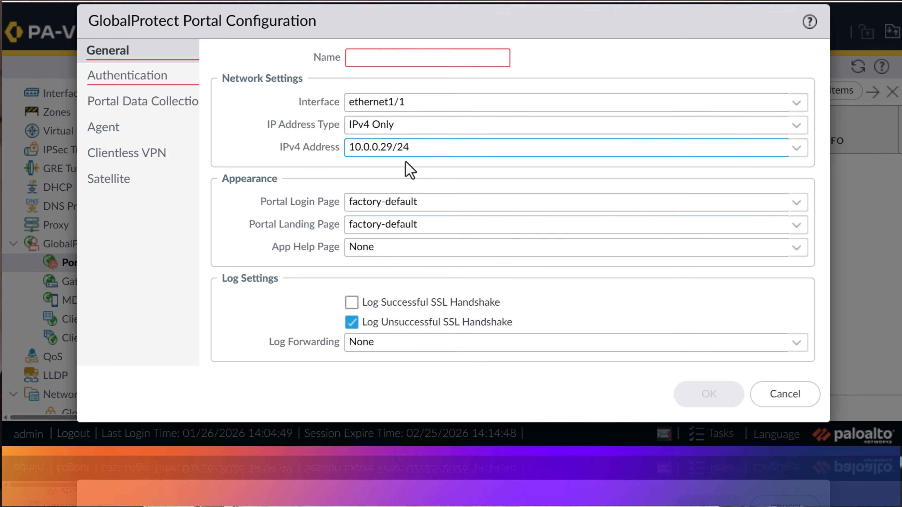
Step: Name the GlobalProtect portal WesleyCyber Demo GP Portal
{"action": "left_click", "coordinate": [412, 59]}
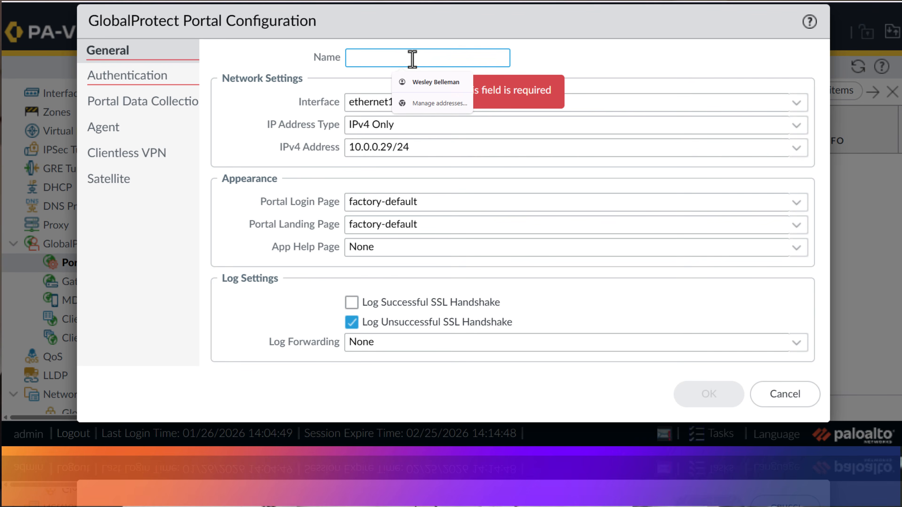
{"action": "type", "text": "Wesley"}
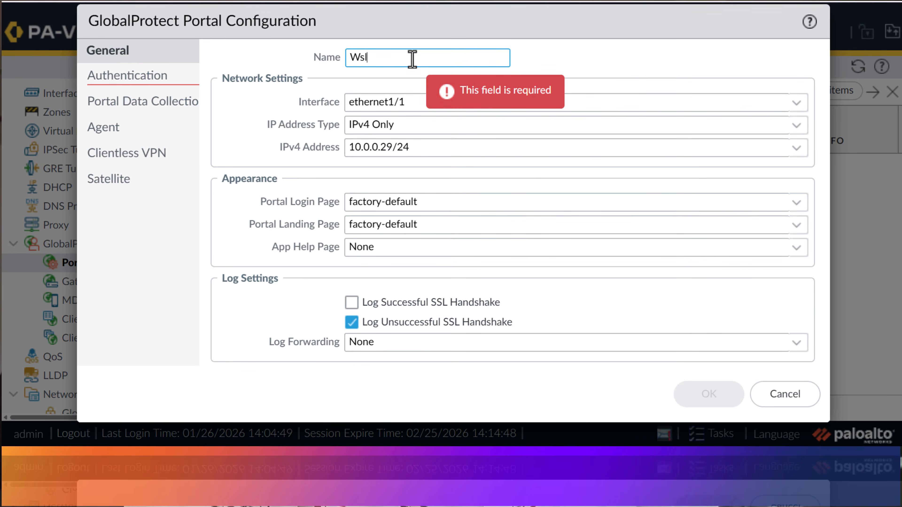
{"action": "type", "text": "Cyber"}
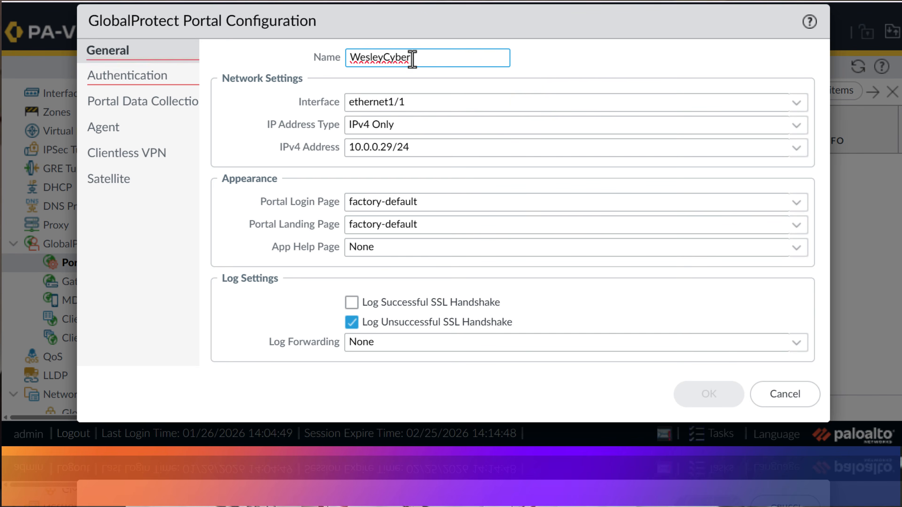
{"action": "type", "text": " Demo GP "}
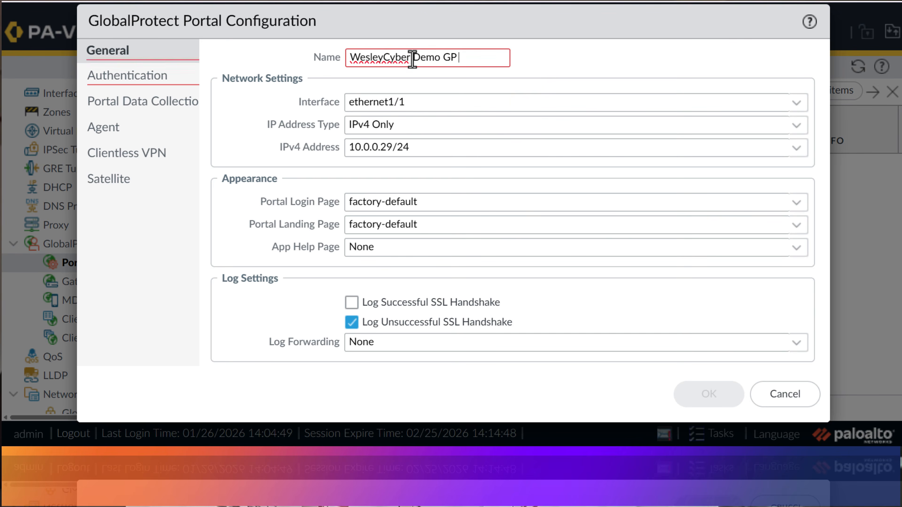
{"action": "type", "text": "Portal"}
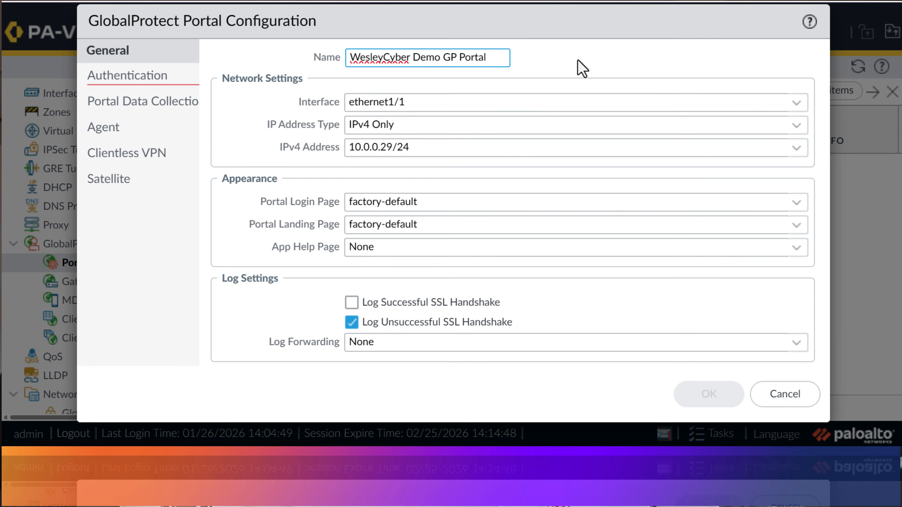
{"action": "left_click", "coordinate": [583, 70]}
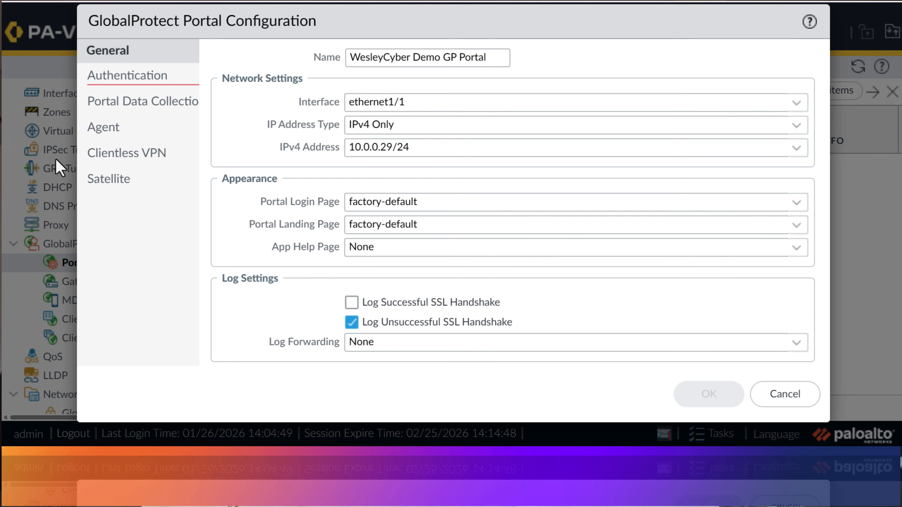
Step: Set the portal's server authentication to use the GlobalProtect TLS Profile as its SSL/TLS service profile
{"action": "left_click", "coordinate": [164, 78]}
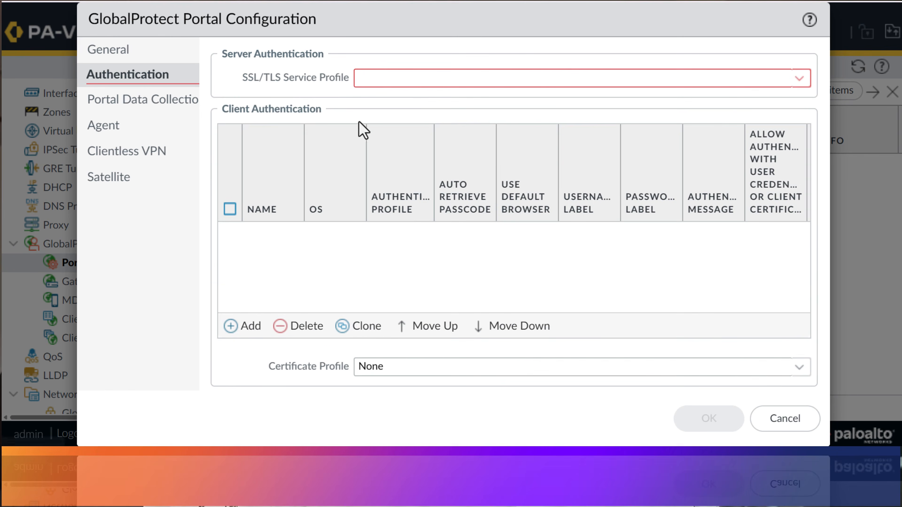
{"action": "left_click", "coordinate": [799, 78]}
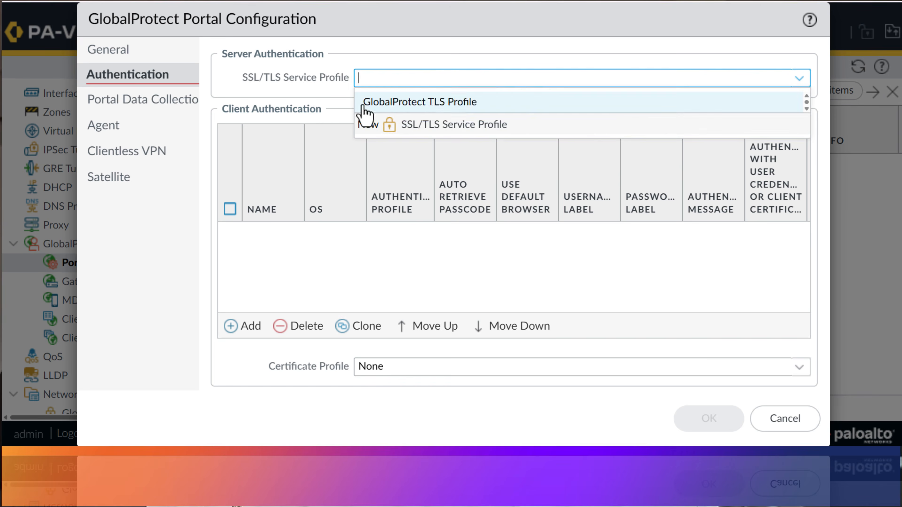
{"action": "left_click", "coordinate": [366, 101]}
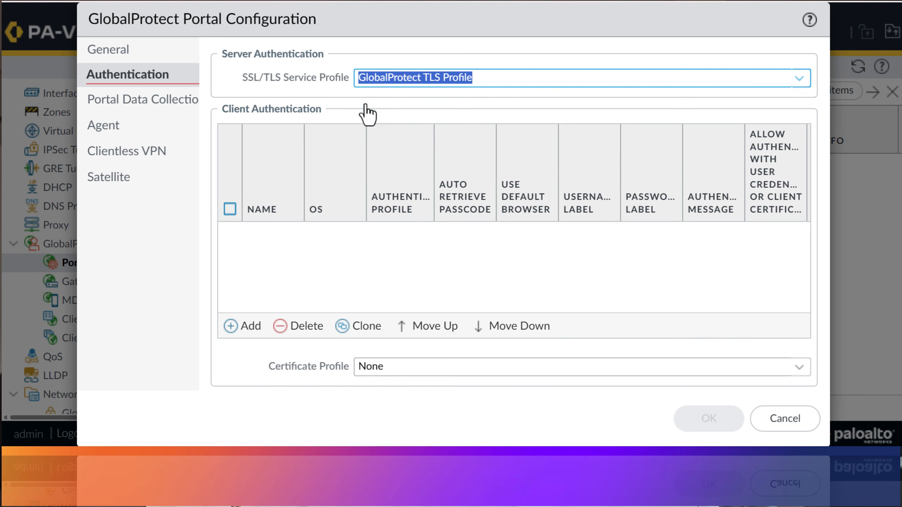
Step: Add a client authentication entry named Use LocalDB with the GlobalProtect LocalDB authentication profile to the portal
{"action": "left_click", "coordinate": [241, 325]}
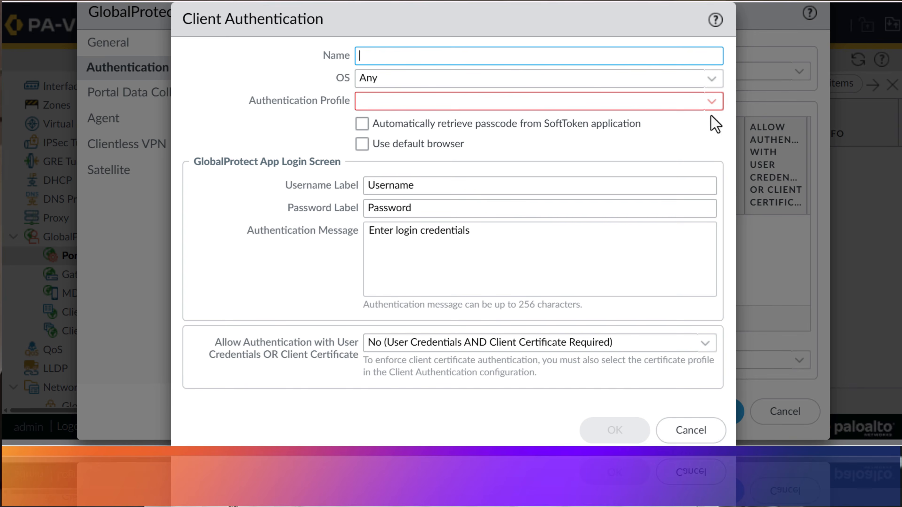
{"action": "left_click", "coordinate": [713, 102]}
{"action": "left_click", "coordinate": [489, 128]}
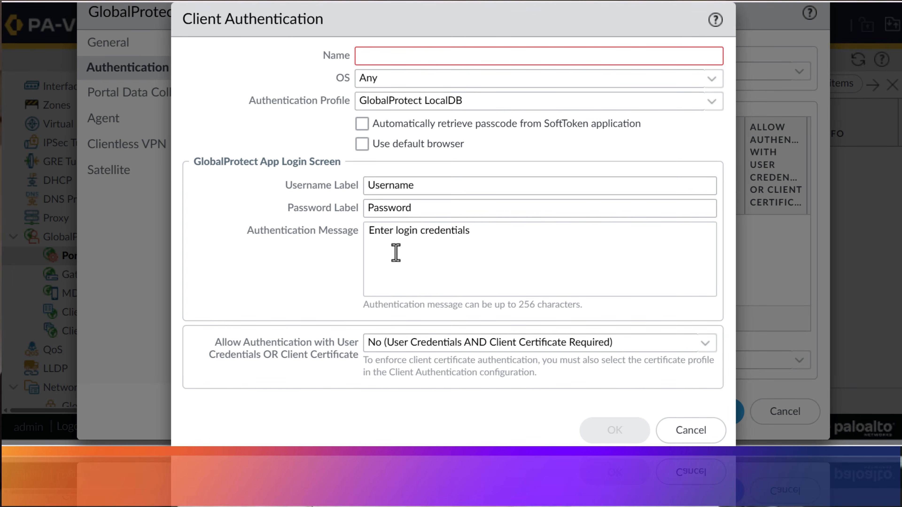
{"action": "left_click", "coordinate": [422, 51]}
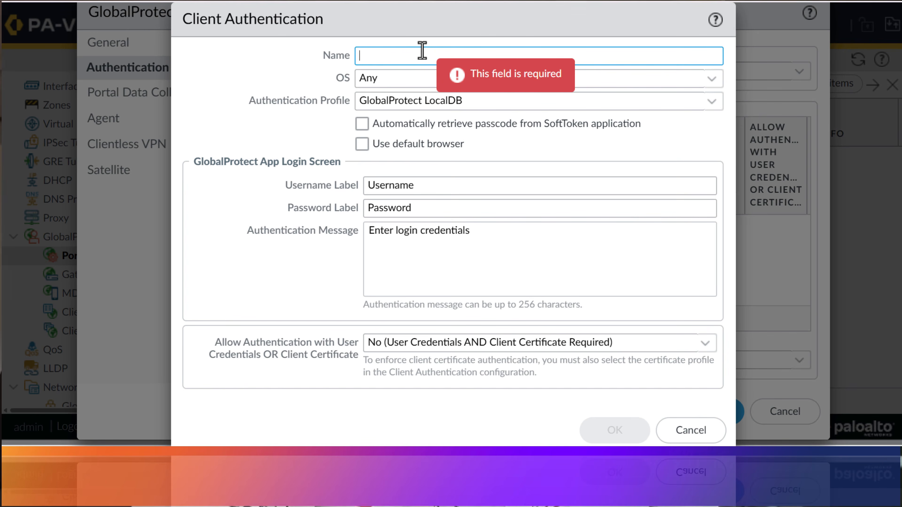
{"action": "type", "text": "Use LocalDB"}
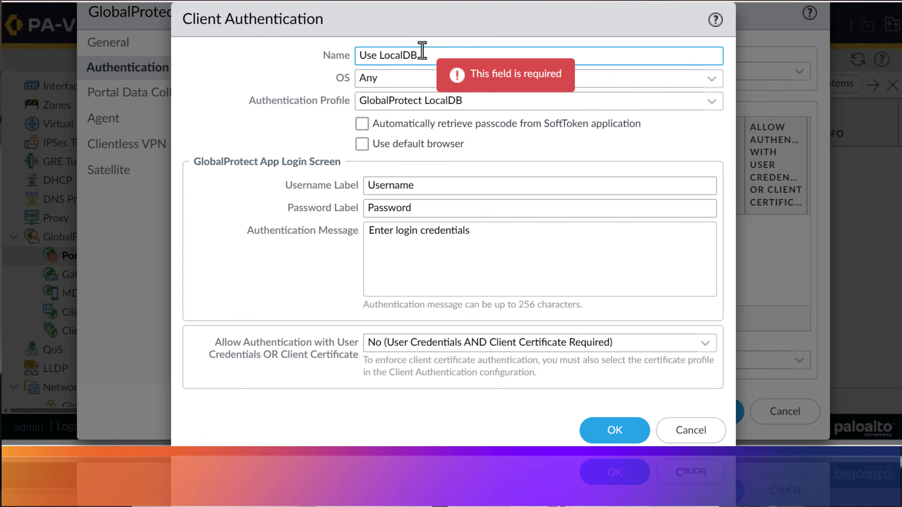
{"action": "left_click", "coordinate": [310, 177]}
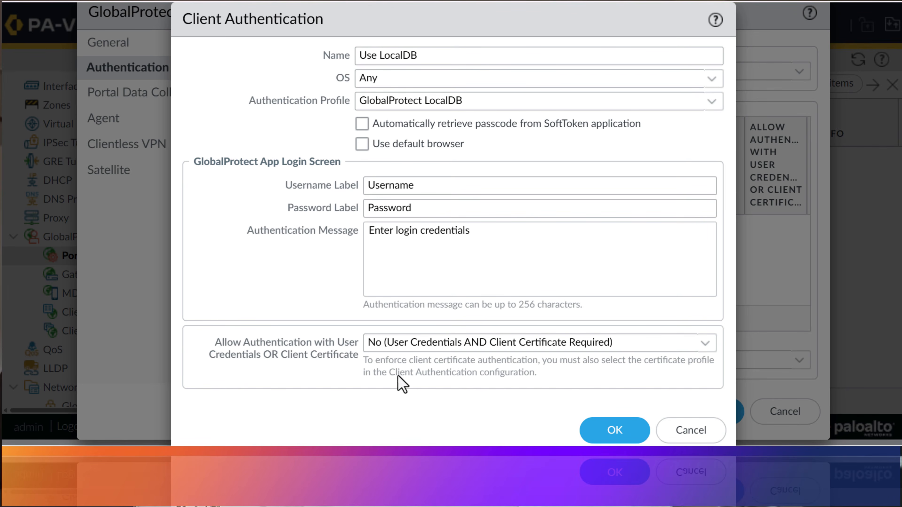
Step: Allow the Use LocalDB entry to authenticate with user credentials OR client certificate, and save the entry
{"action": "left_click", "coordinate": [707, 346]}
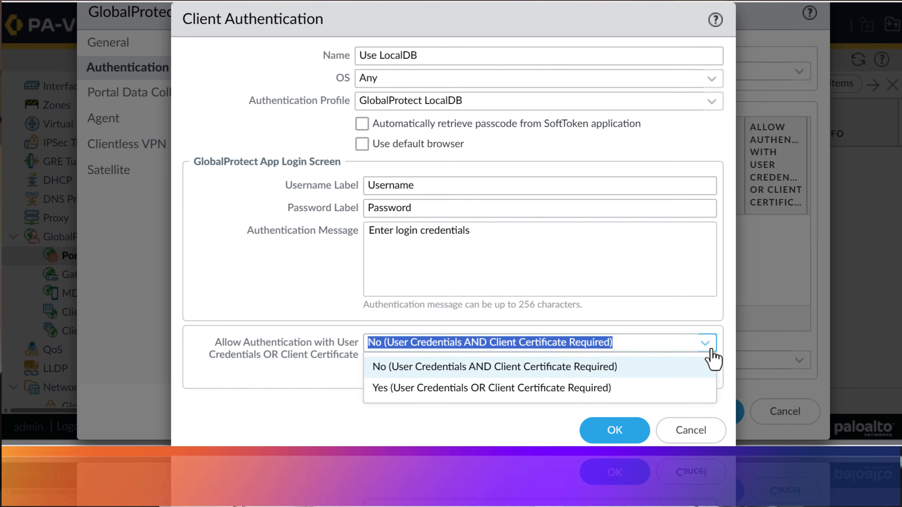
{"action": "left_click", "coordinate": [599, 389]}
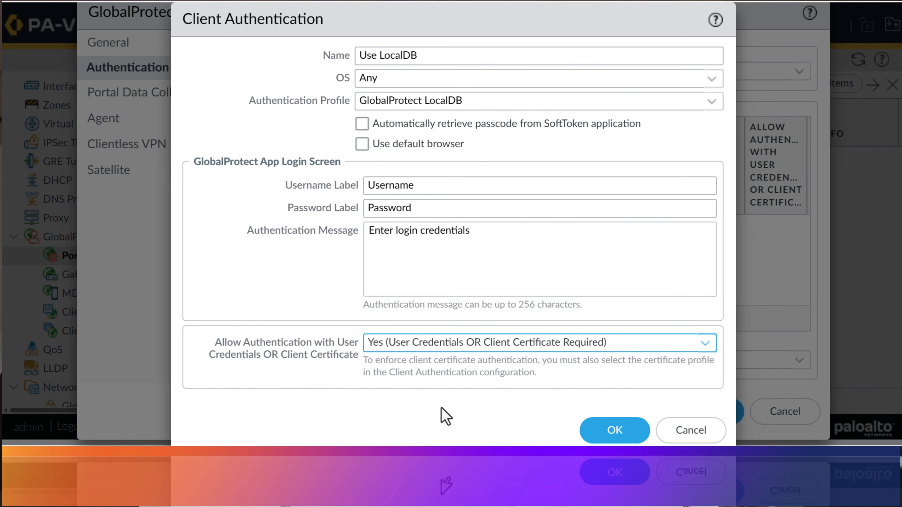
{"action": "left_click", "coordinate": [324, 316]}
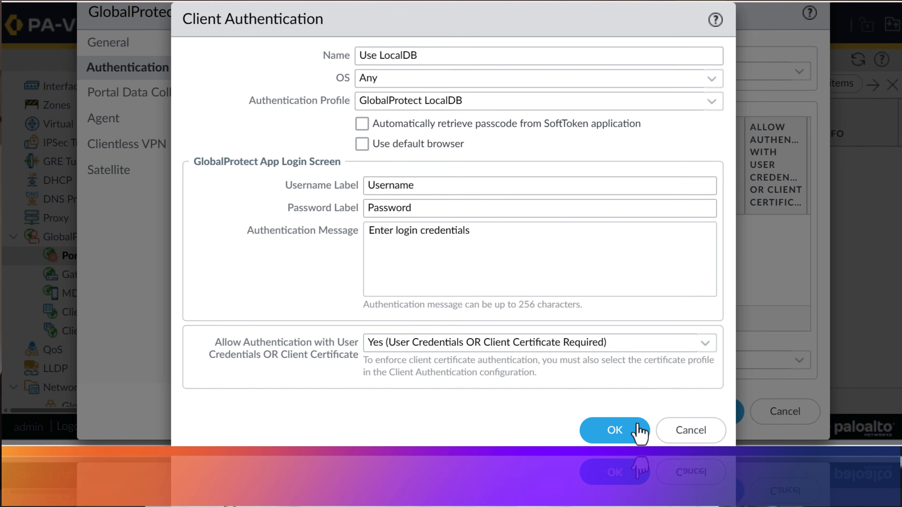
{"action": "left_click", "coordinate": [614, 431]}
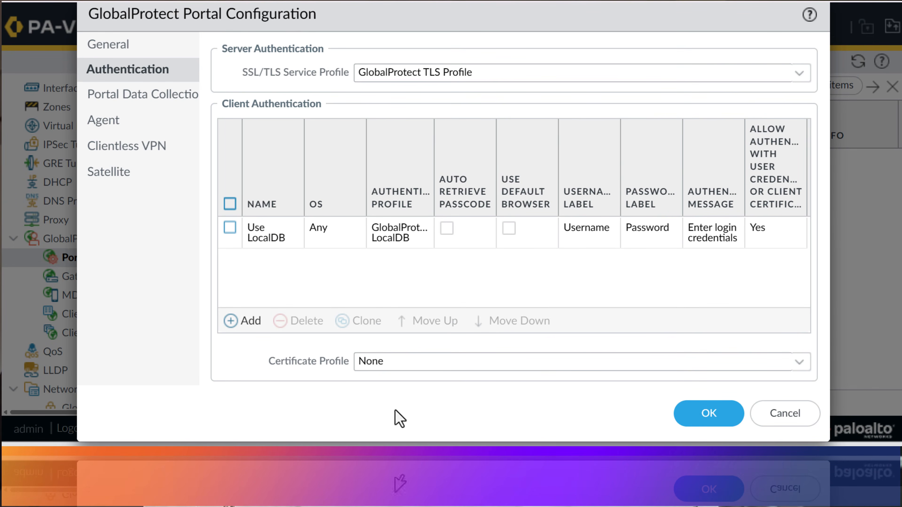
{"action": "left_click", "coordinate": [307, 363]}
Step: Add an agent config named WesleyCyber GP Auth to the portal
{"action": "left_click", "coordinate": [156, 90]}
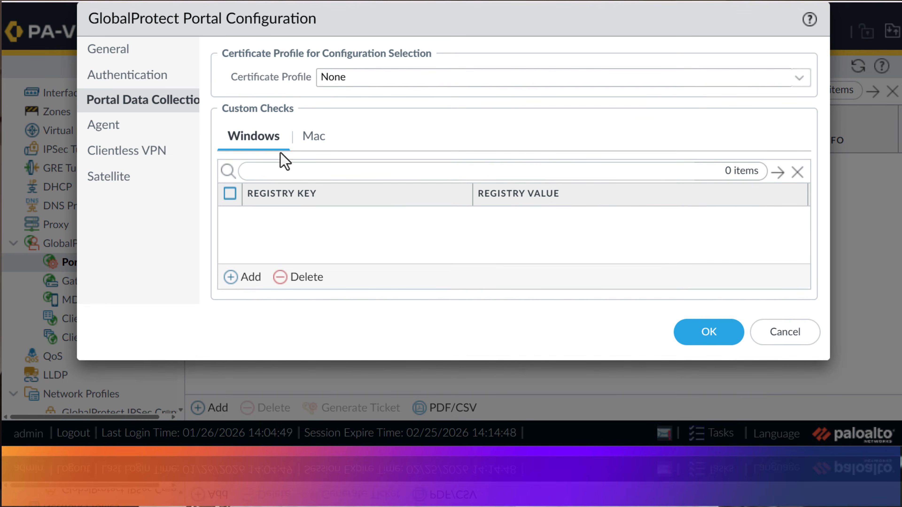
{"action": "left_click", "coordinate": [163, 125]}
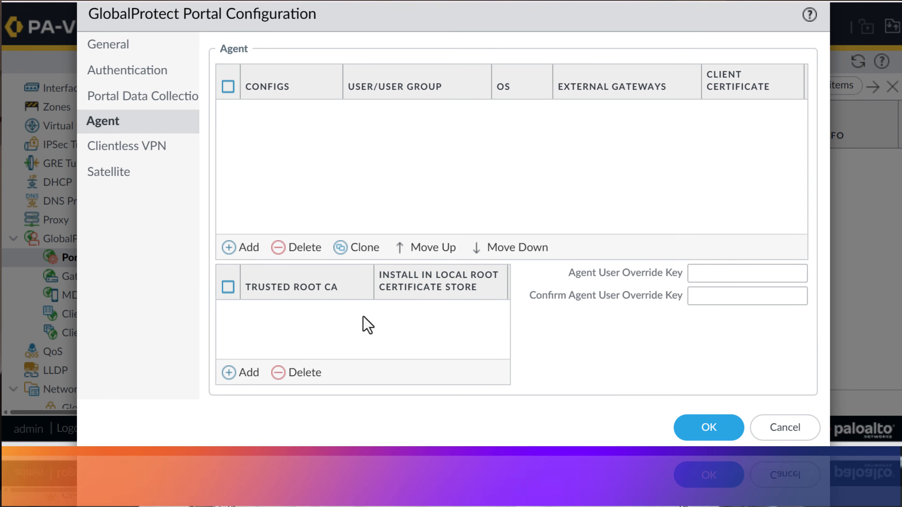
{"action": "left_click", "coordinate": [242, 249]}
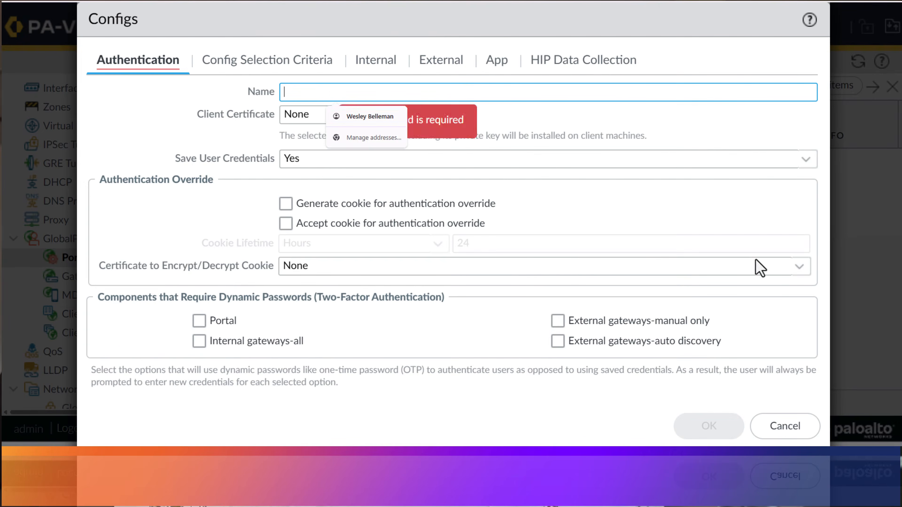
{"action": "left_click", "coordinate": [344, 95]}
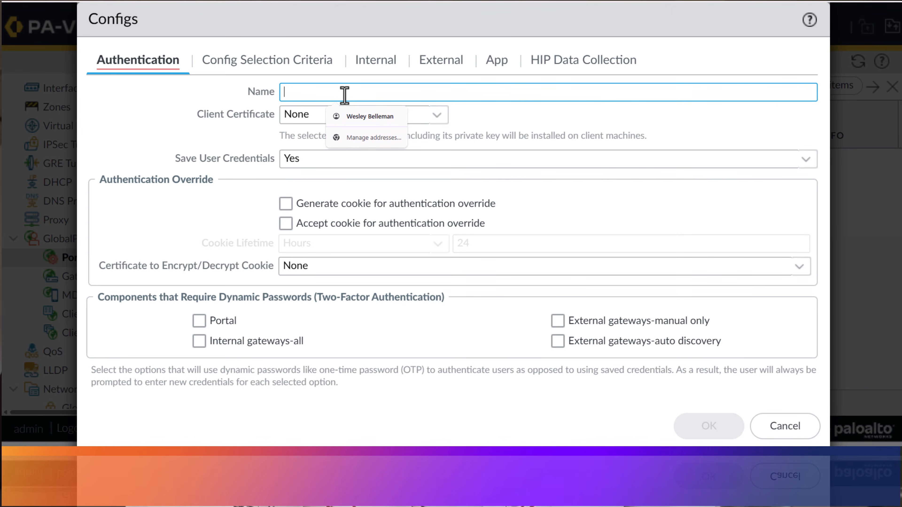
{"action": "type", "text": "WesleyCyber"}
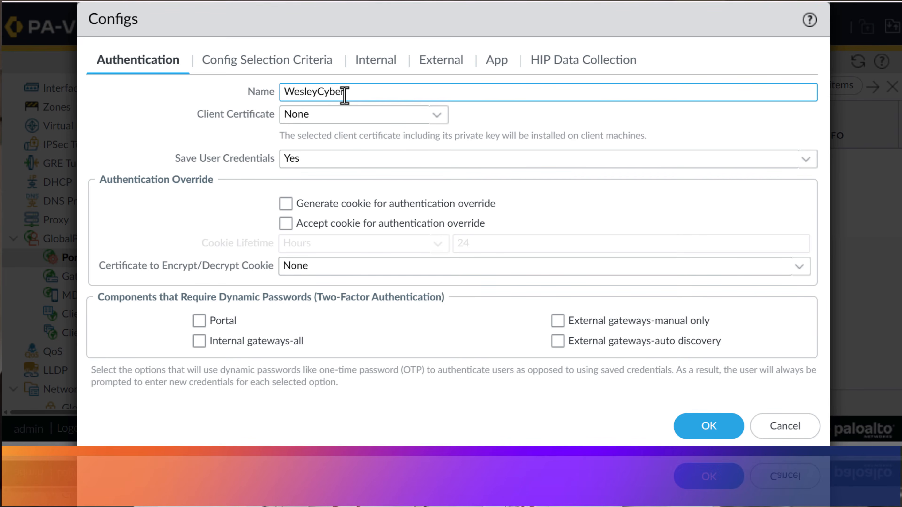
{"action": "type", "text": " GP Auth"}
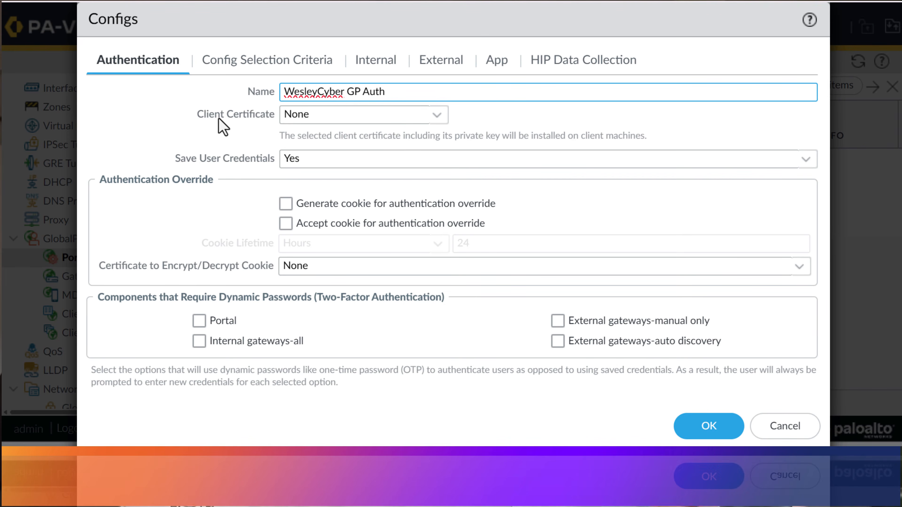
{"action": "key", "text": "Tab"}
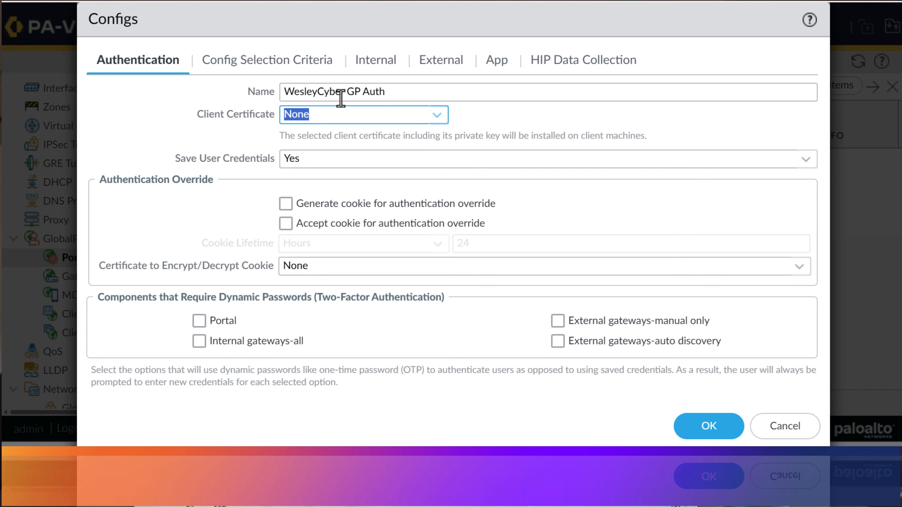
Step: Examine the agent config's selection criteria, internal and external gateway settings, and app settings
{"action": "left_click", "coordinate": [272, 68]}
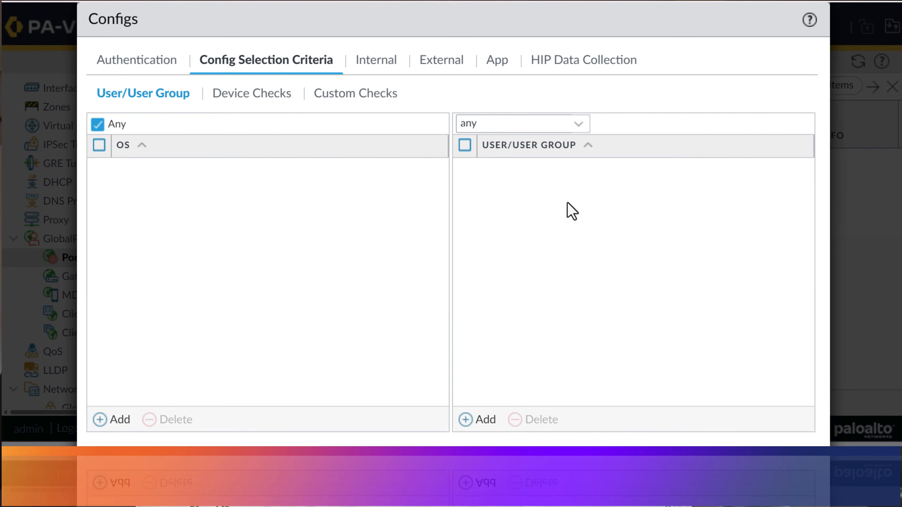
{"action": "left_click", "coordinate": [249, 96]}
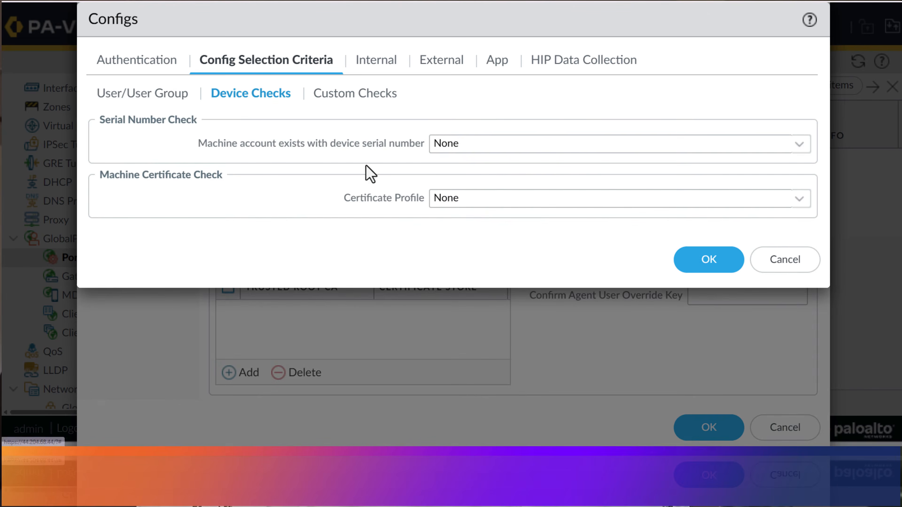
{"action": "left_click", "coordinate": [363, 93]}
{"action": "left_click", "coordinate": [389, 66]}
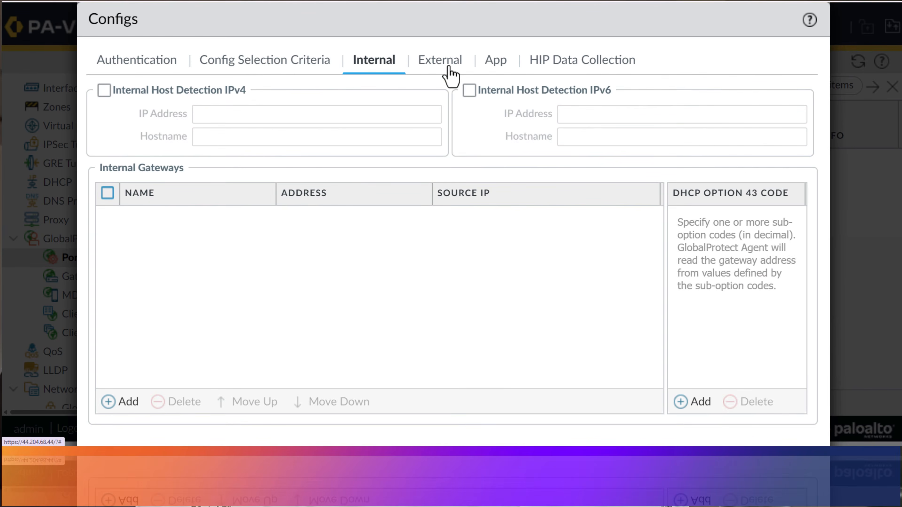
{"action": "left_click", "coordinate": [463, 67]}
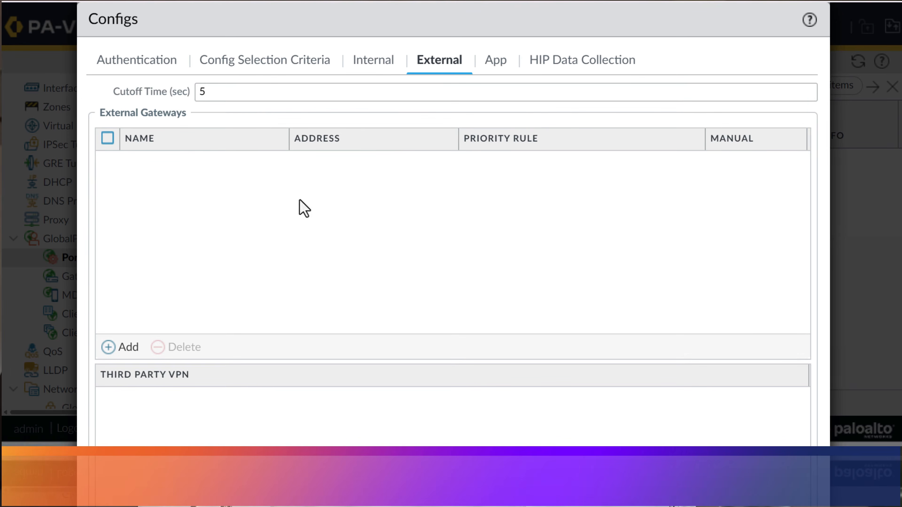
{"action": "left_click", "coordinate": [123, 346]}
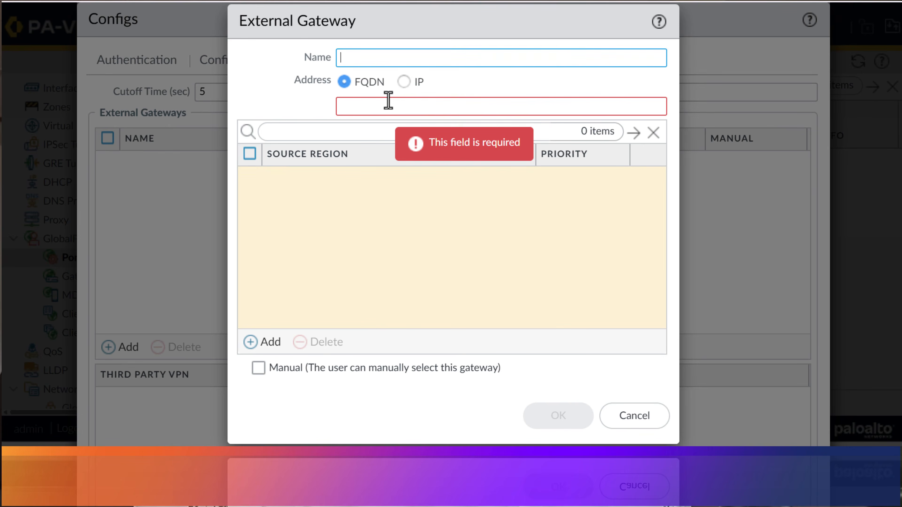
{"action": "left_click", "coordinate": [635, 417]}
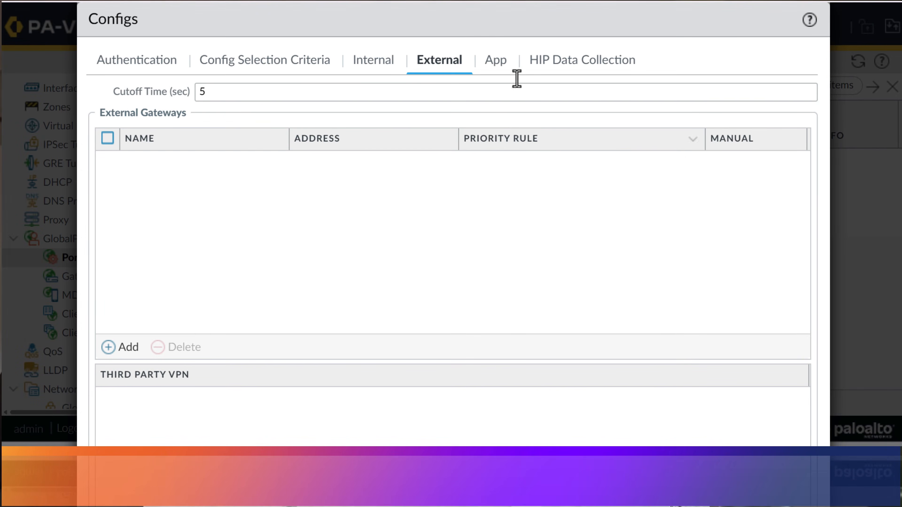
{"action": "left_click", "coordinate": [500, 63]}
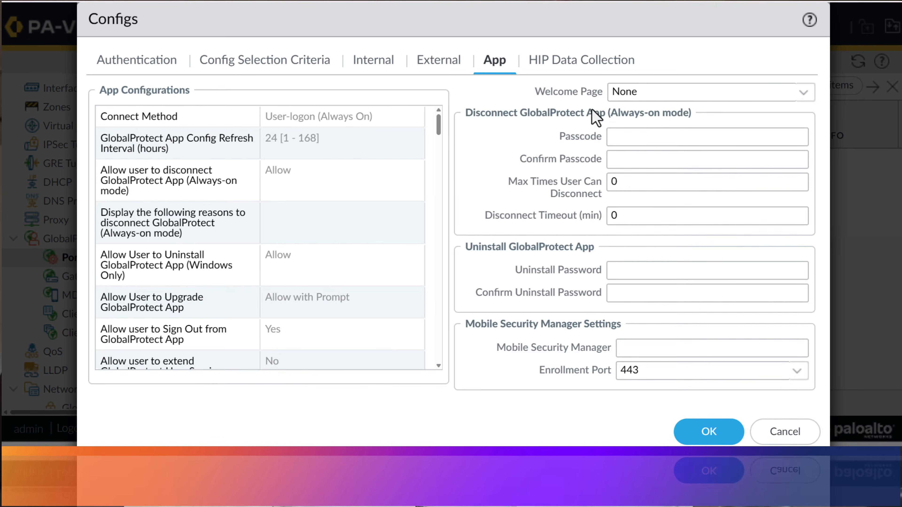
{"action": "left_click", "coordinate": [461, 71]}
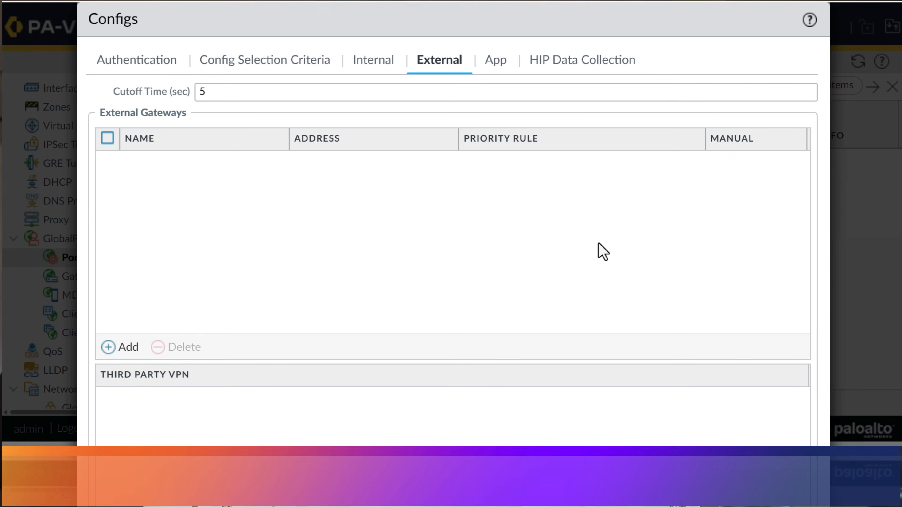
Step: Save the WesleyCyber GP Auth agent config without adding any gateways
{"action": "key", "text": "ctrl+minus"}
{"action": "key", "text": "ctrl+minus"}
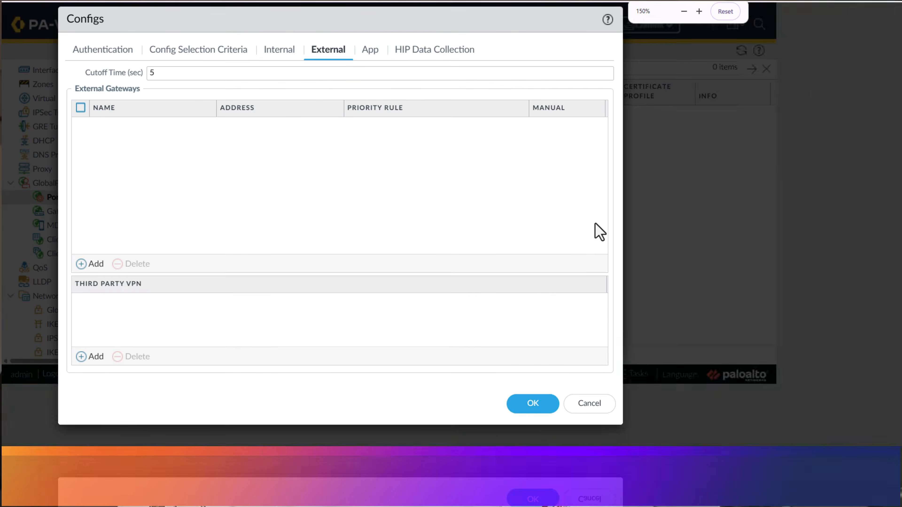
{"action": "left_click", "coordinate": [528, 407]}
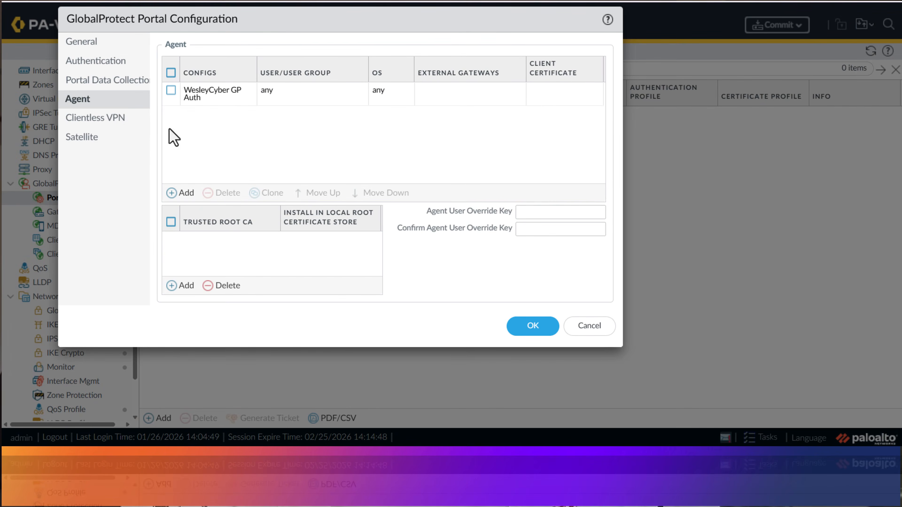
Step: Review the portal's Clientless VPN, data collection, agent and authentication settings, and save the GlobalProtect portal
{"action": "left_click", "coordinate": [104, 119]}
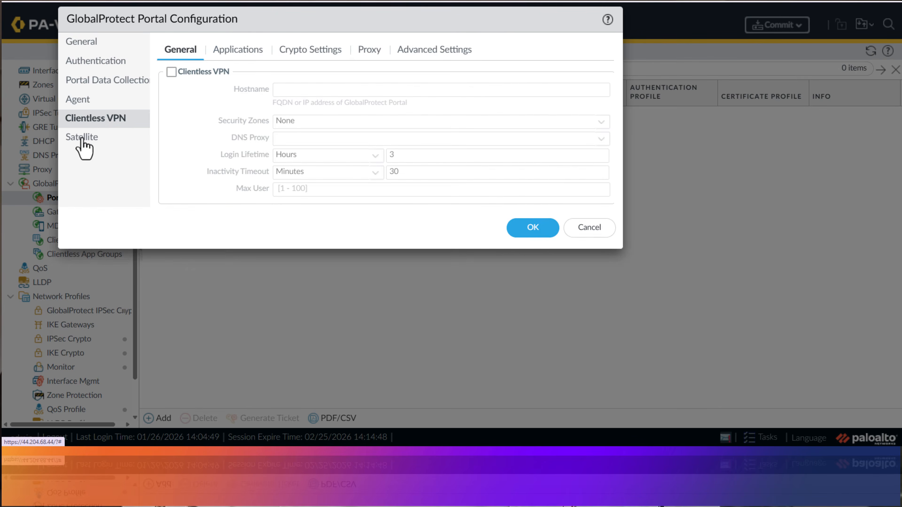
{"action": "left_click", "coordinate": [99, 101]}
{"action": "left_click", "coordinate": [96, 79]}
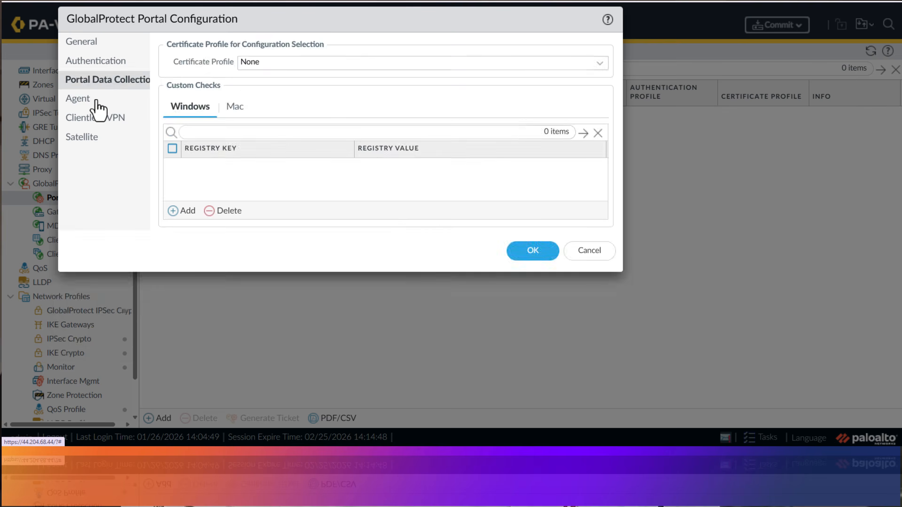
{"action": "left_click", "coordinate": [98, 101]}
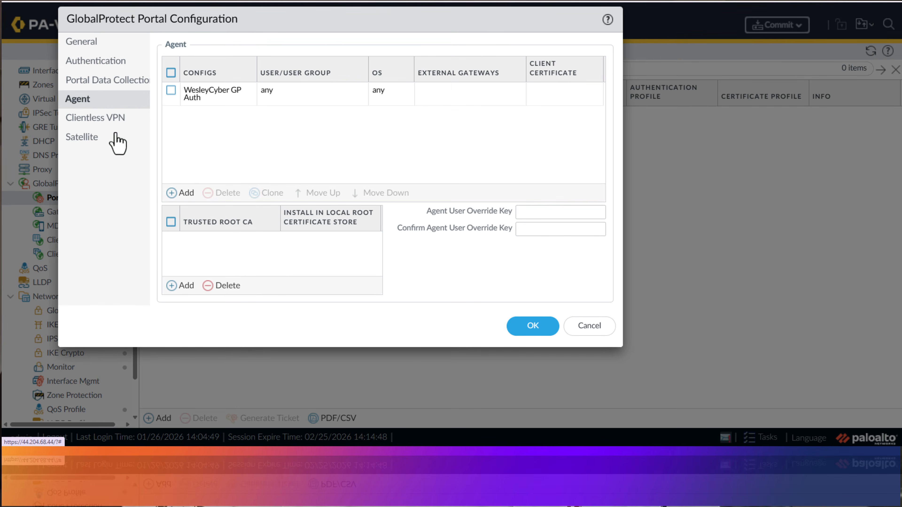
{"action": "left_click", "coordinate": [107, 117]}
{"action": "left_click", "coordinate": [100, 101]}
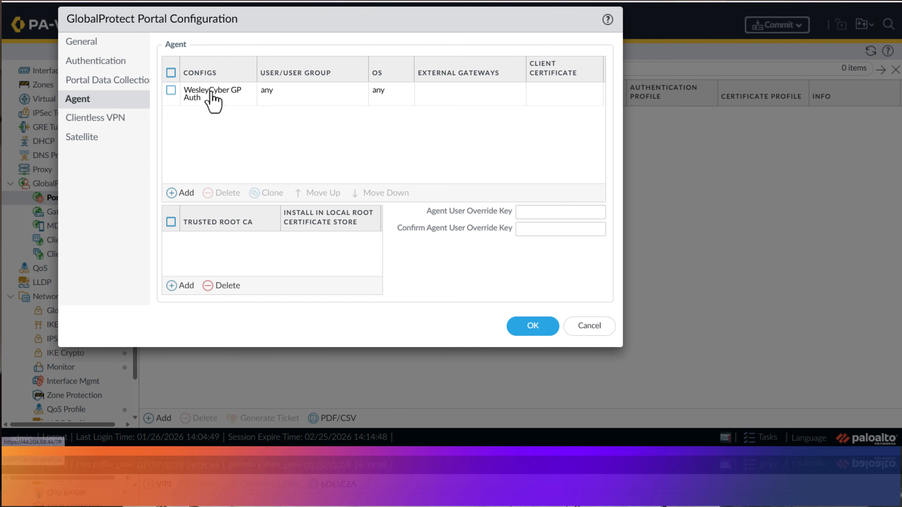
{"action": "left_click", "coordinate": [93, 78]}
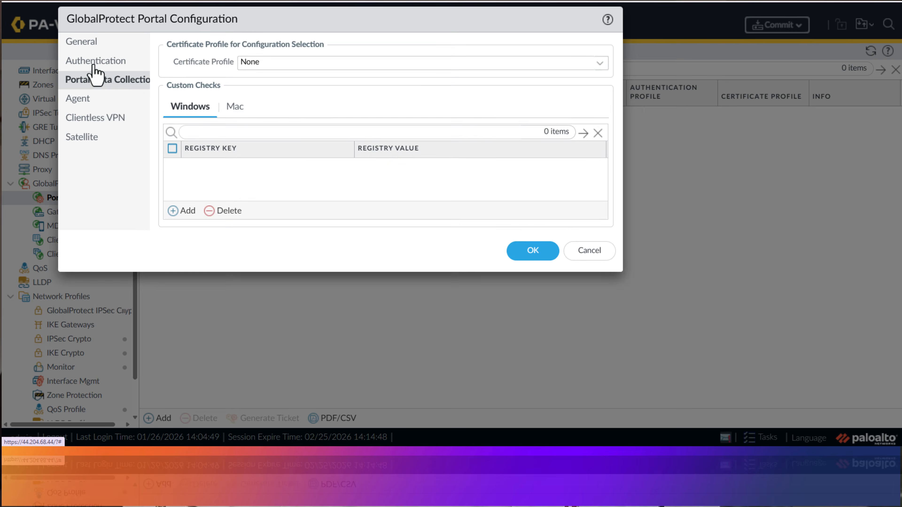
{"action": "left_click", "coordinate": [91, 41]}
{"action": "left_click", "coordinate": [100, 61]}
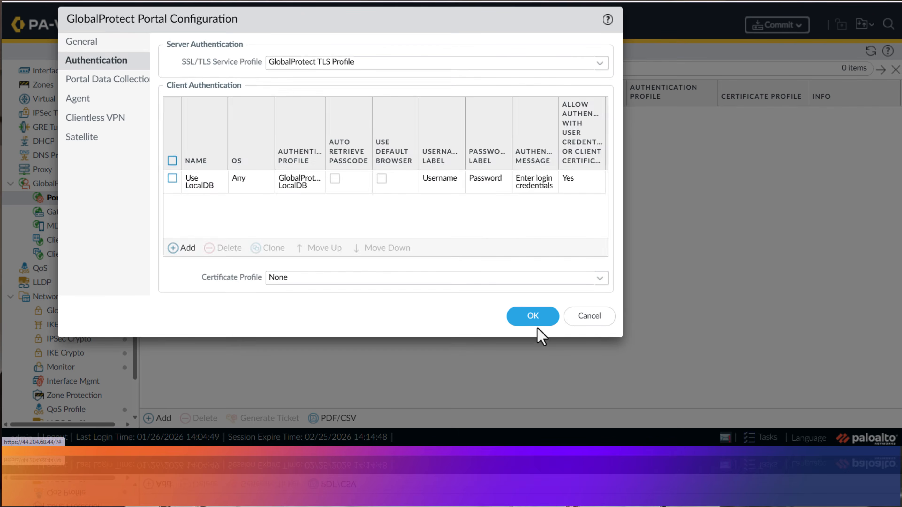
{"action": "left_click", "coordinate": [534, 321]}
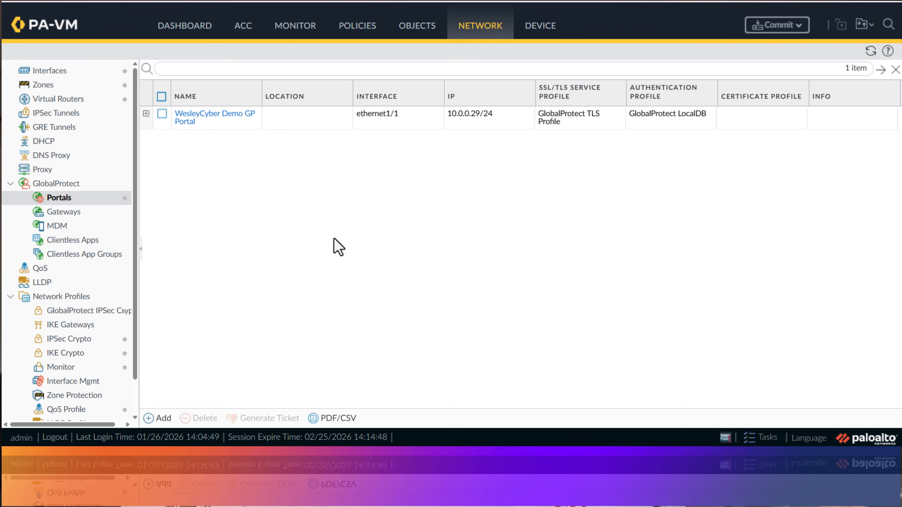
Step: Add a security policy rule named Allow GP Access from World
{"action": "left_click", "coordinate": [365, 34]}
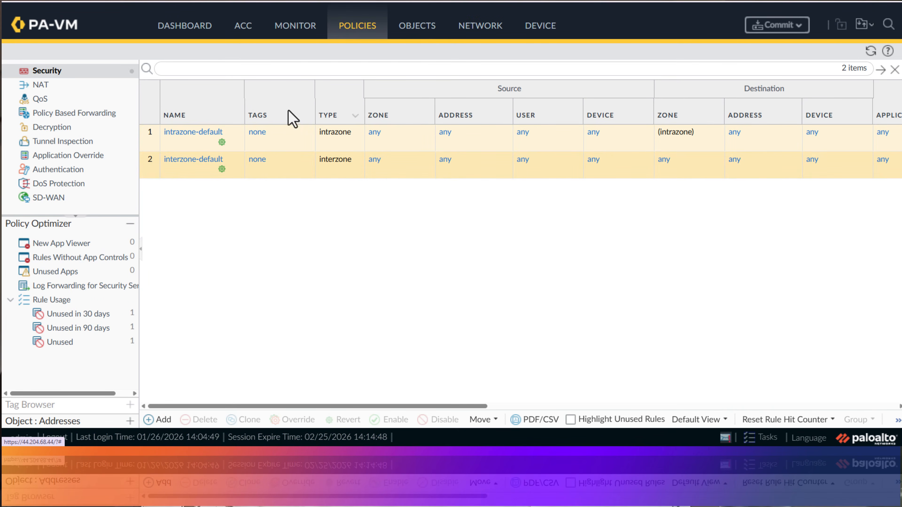
{"action": "left_click", "coordinate": [160, 422]}
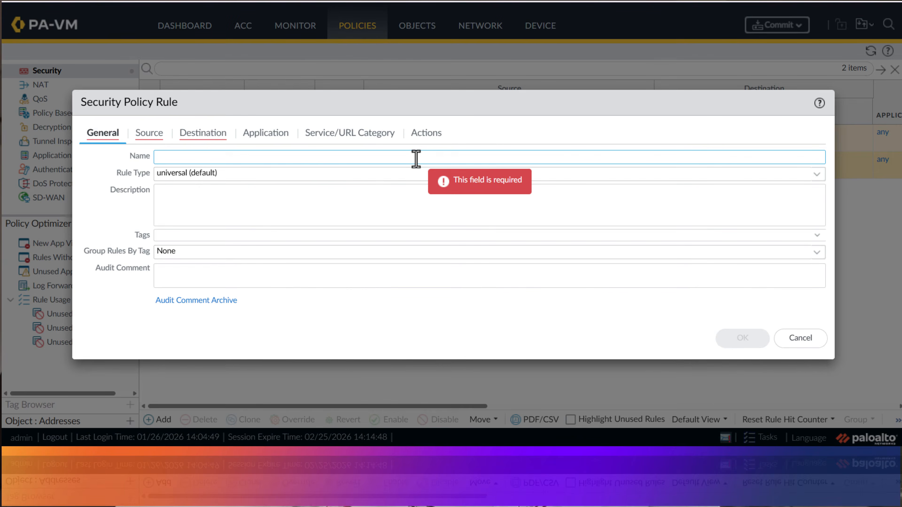
{"action": "type", "text": "Allow GP Access from World"}
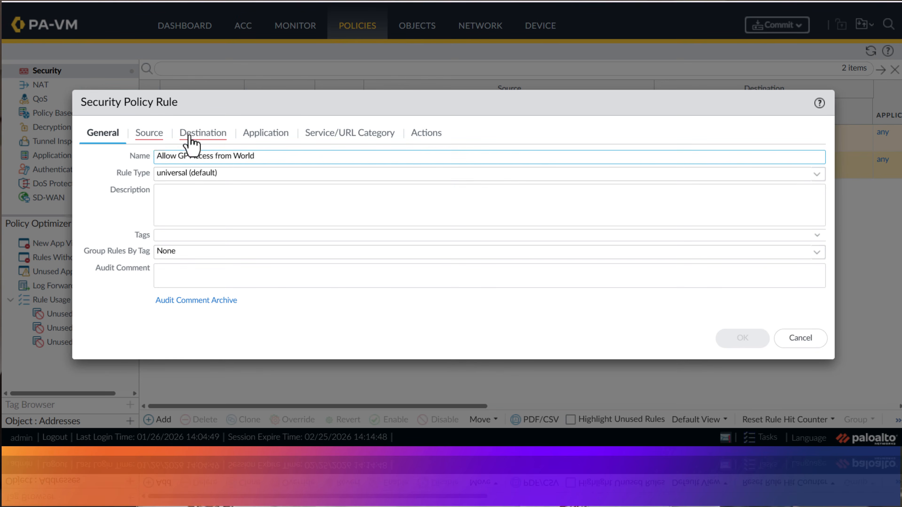
Step: Set the rule's source zone to Internet and its source address to the US region
{"action": "left_click", "coordinate": [149, 134]}
{"action": "left_click", "coordinate": [101, 307]}
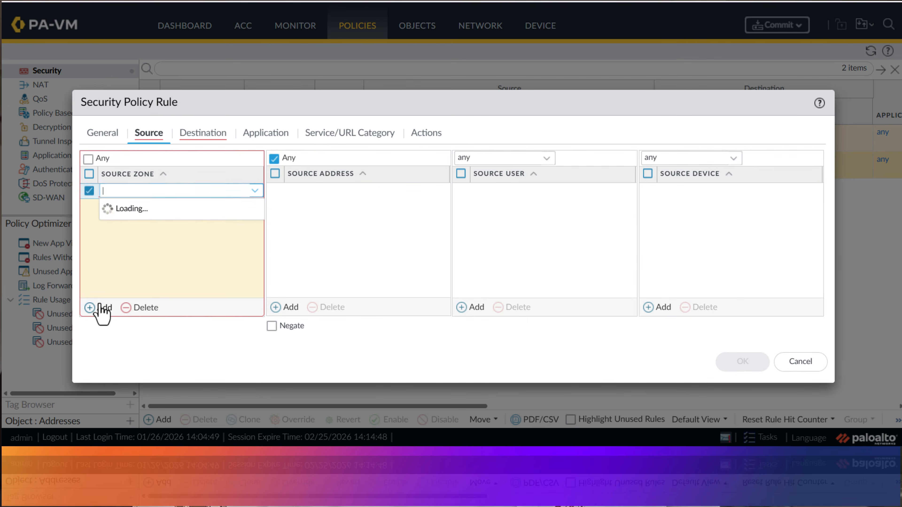
{"action": "left_click", "coordinate": [167, 226]}
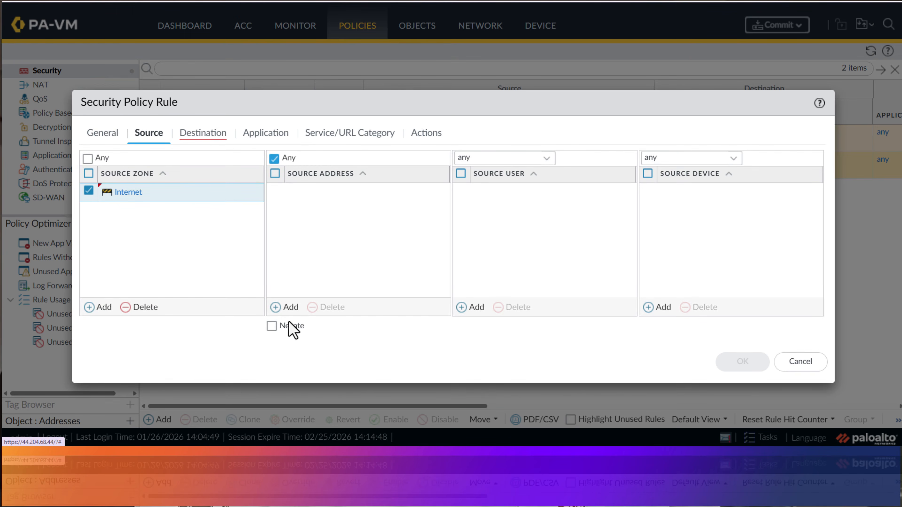
{"action": "left_click", "coordinate": [287, 308]}
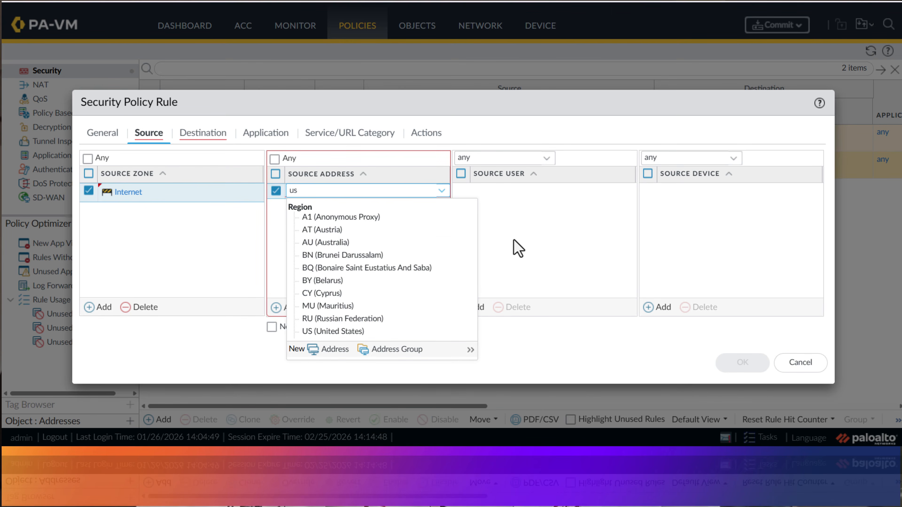
{"action": "left_click", "coordinate": [366, 331]}
{"action": "left_click", "coordinate": [282, 205]}
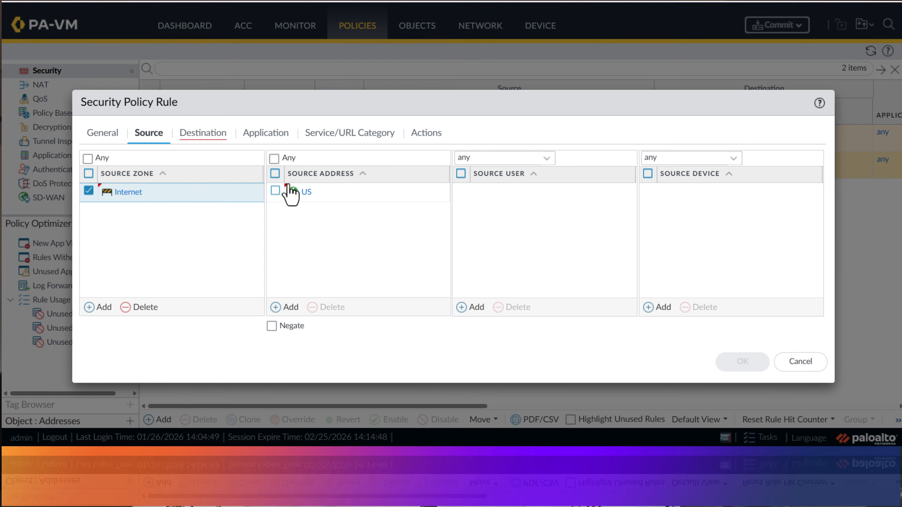
Step: Set the rule's destination zone to Internet and its destination address to 10.0.0.29
{"action": "left_click", "coordinate": [207, 138]}
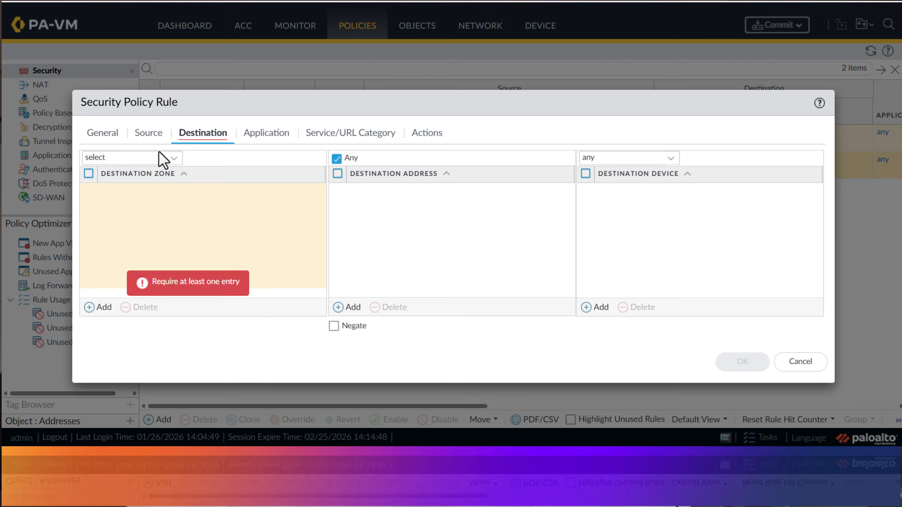
{"action": "left_click", "coordinate": [95, 307]}
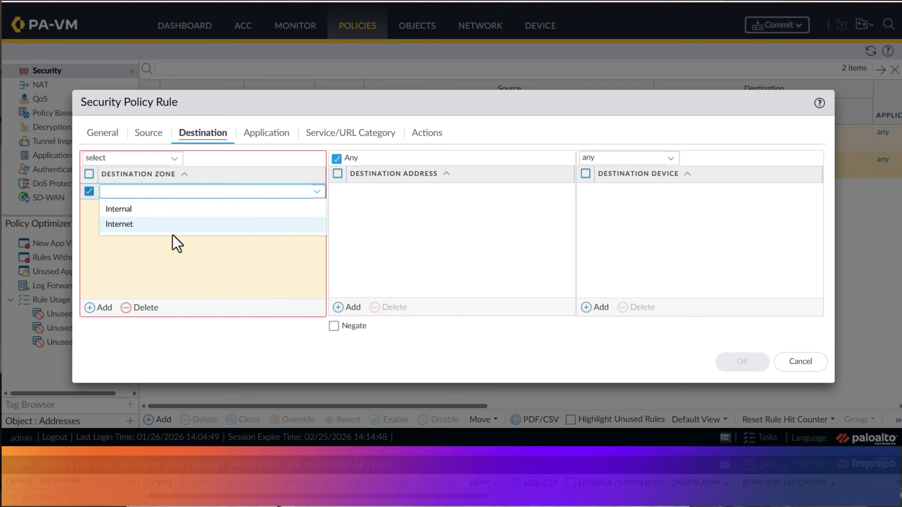
{"action": "left_click", "coordinate": [162, 225]}
{"action": "left_click", "coordinate": [339, 308]}
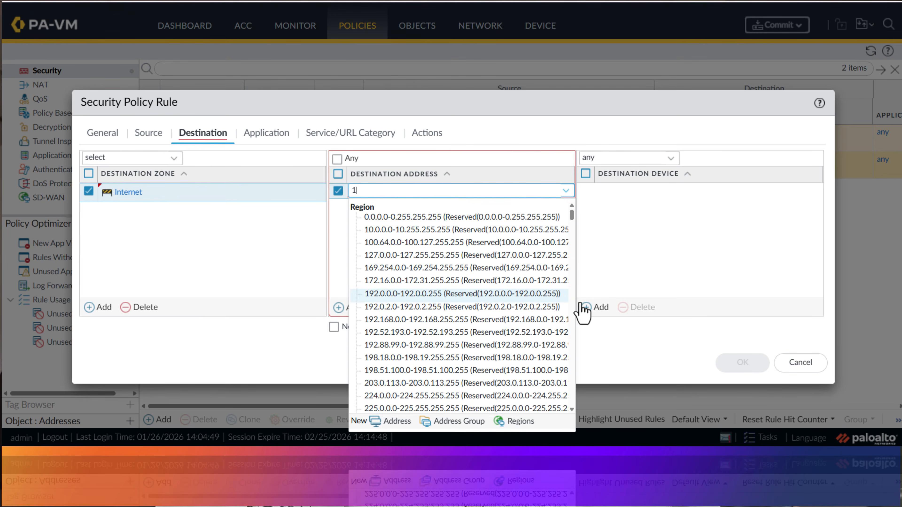
{"action": "type", "text": "10.0"}
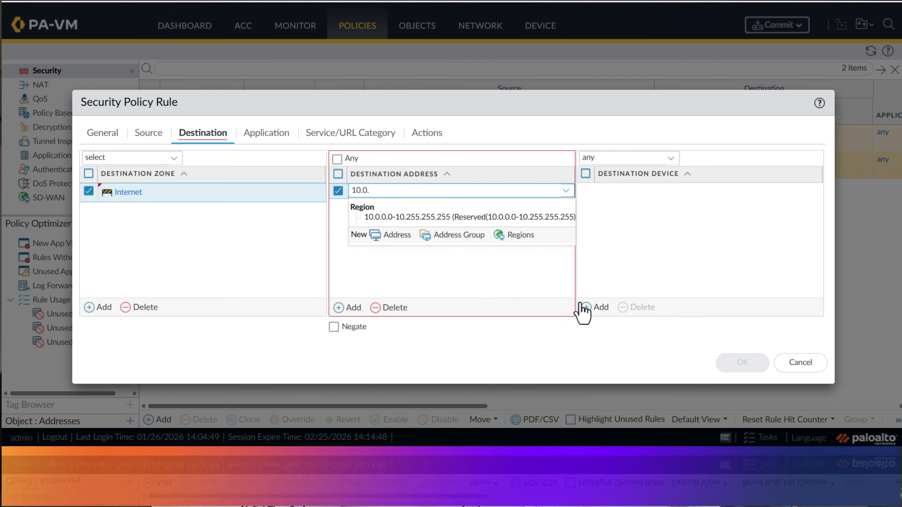
{"action": "type", "text": ".0.29"}
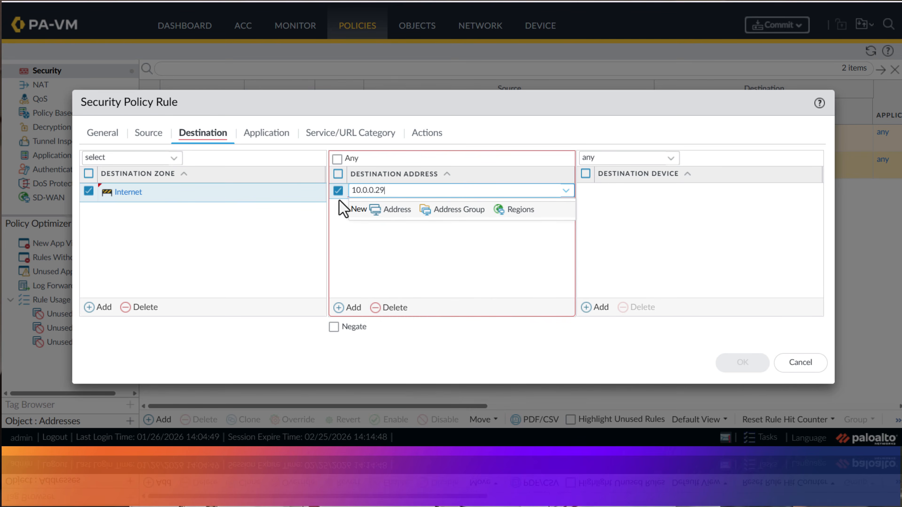
{"action": "left_click", "coordinate": [336, 194]}
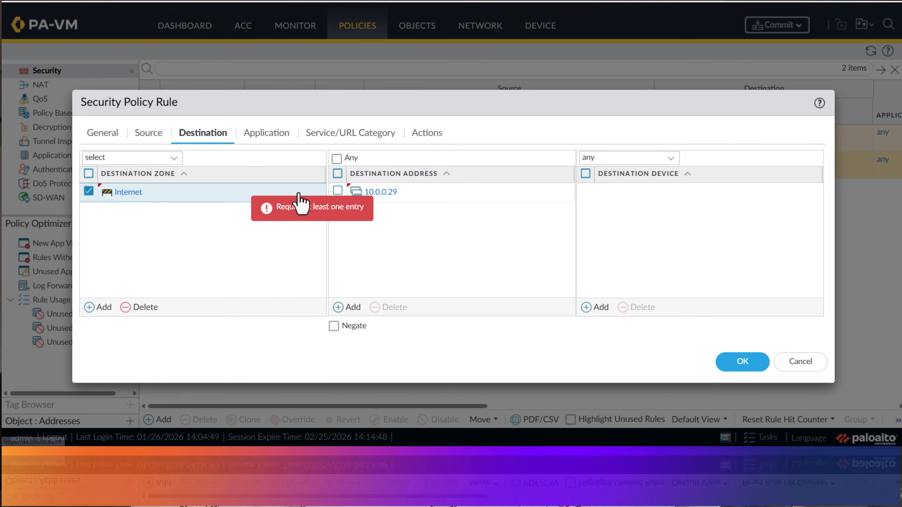
Step: Add the panos-global-protect application and its ssl dependency to the current rule
{"action": "left_click", "coordinate": [270, 137]}
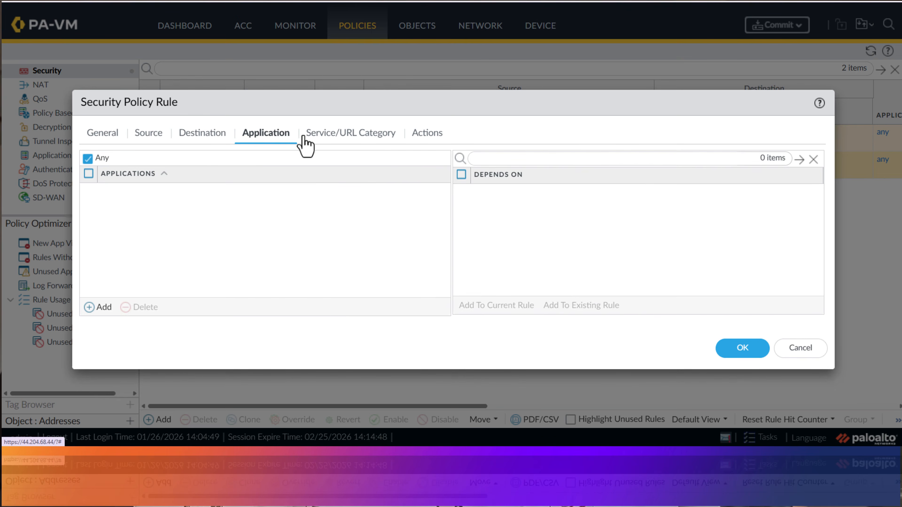
{"action": "left_click", "coordinate": [93, 311]}
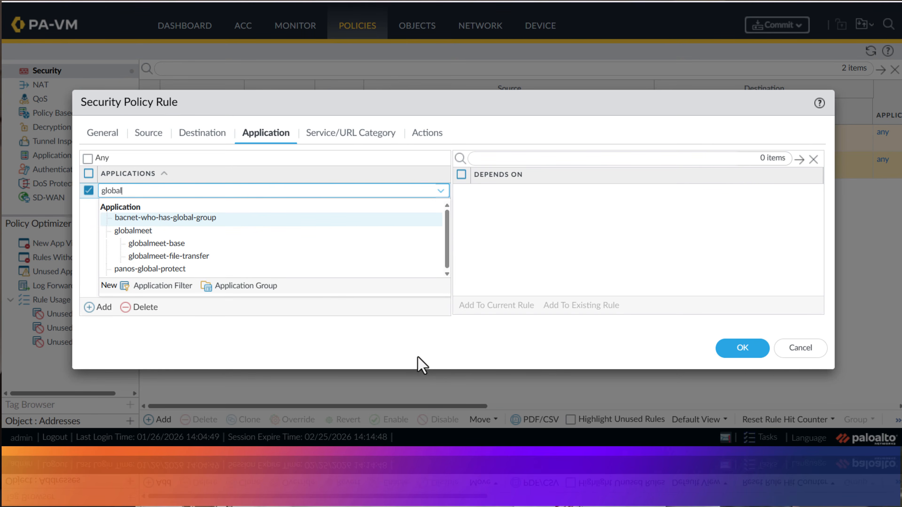
{"action": "left_click", "coordinate": [205, 269]}
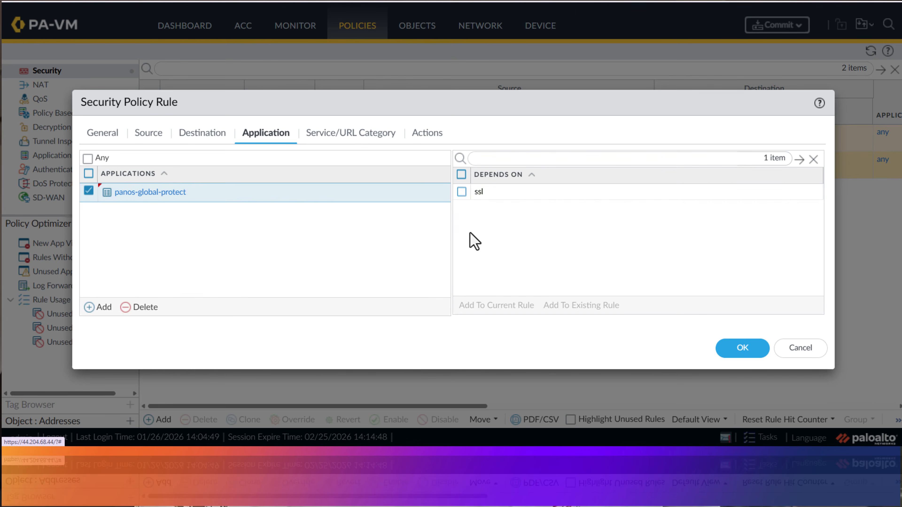
{"action": "left_click", "coordinate": [462, 192]}
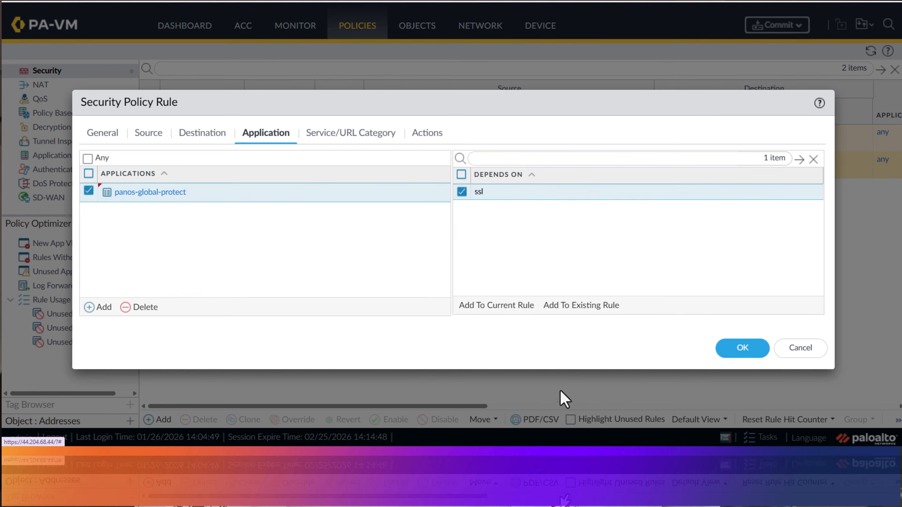
{"action": "left_click", "coordinate": [501, 308]}
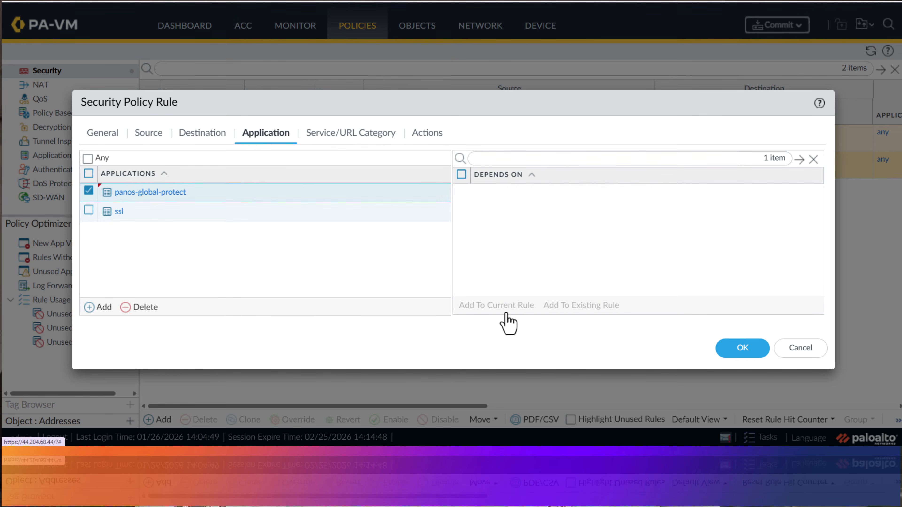
Step: Add the ipsec-esp-udp application to the rule and clear its row selection
{"action": "left_click", "coordinate": [96, 307]}
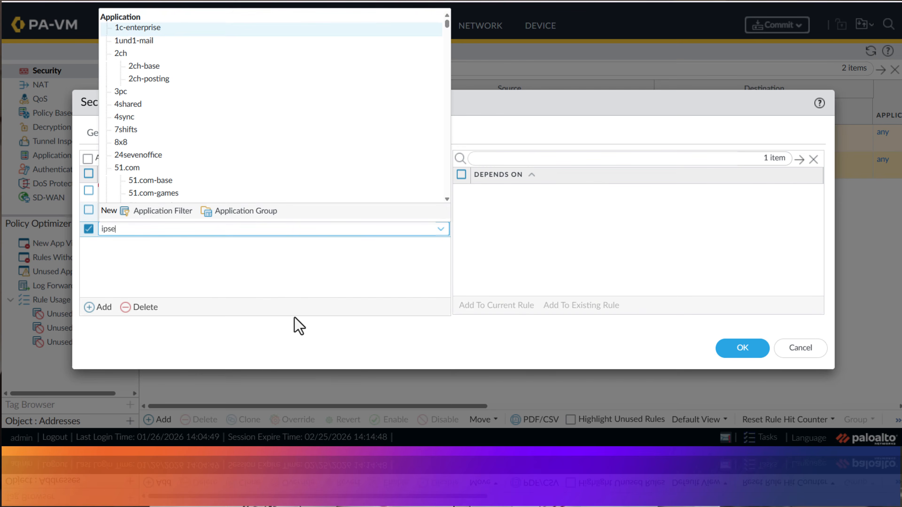
{"action": "type", "text": "ipsec"}
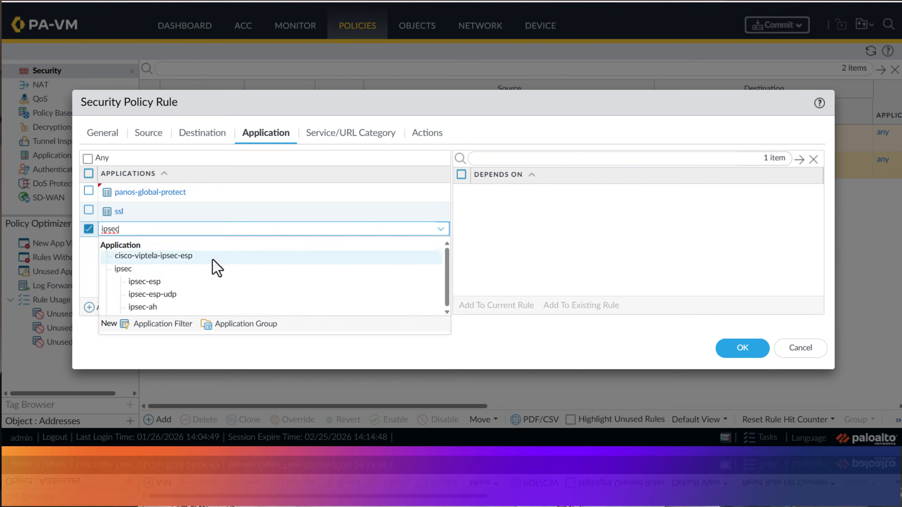
{"action": "left_click", "coordinate": [232, 294]}
{"action": "left_click", "coordinate": [237, 338]}
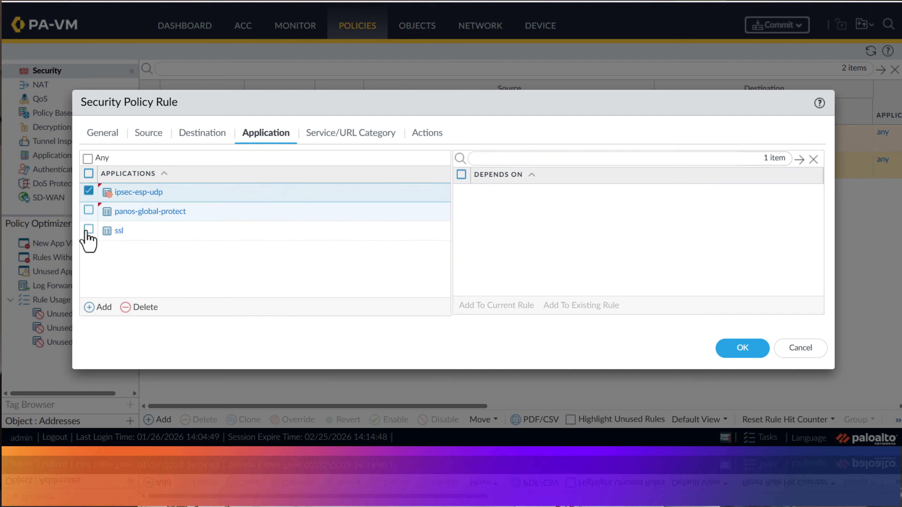
{"action": "left_click", "coordinate": [89, 192]}
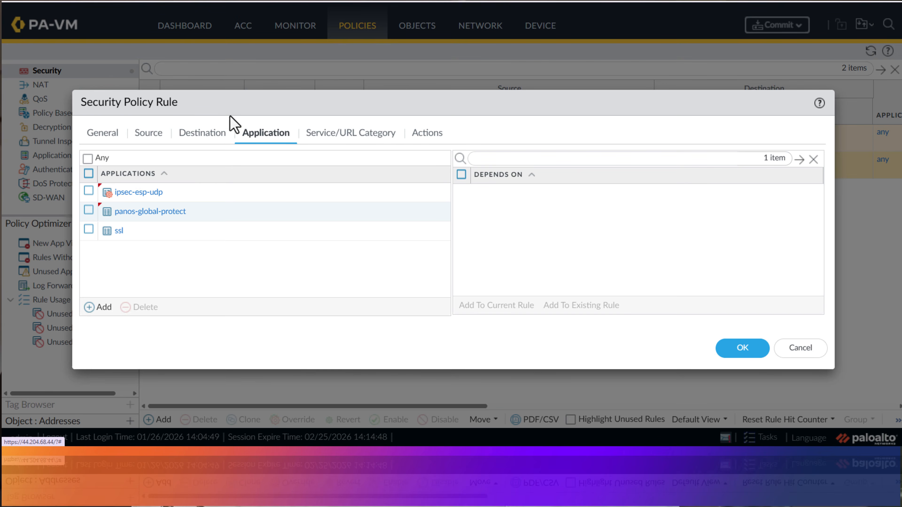
Step: Review the rule's general, source, destination, application and service settings
{"action": "left_click", "coordinate": [218, 140]}
{"action": "left_click", "coordinate": [151, 140]}
{"action": "left_click", "coordinate": [102, 140]}
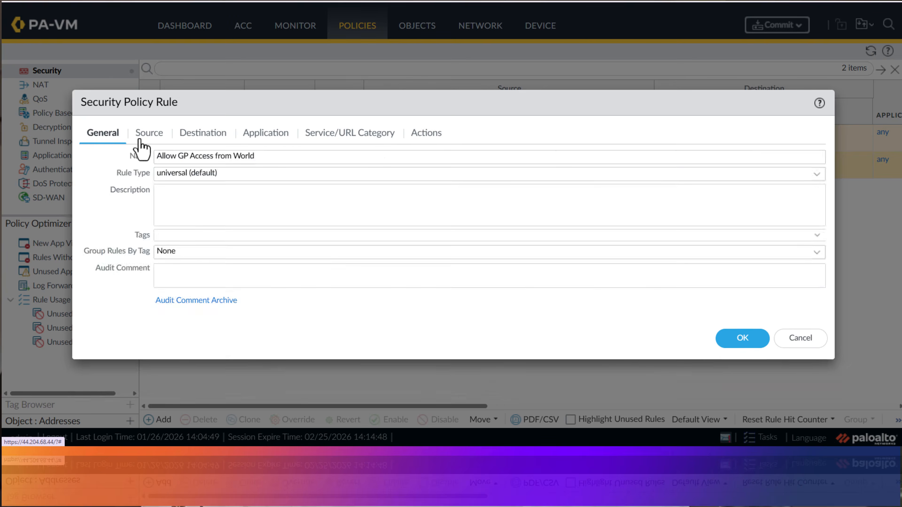
{"action": "left_click", "coordinate": [143, 140]}
{"action": "left_click", "coordinate": [204, 138]}
{"action": "left_click", "coordinate": [265, 140]}
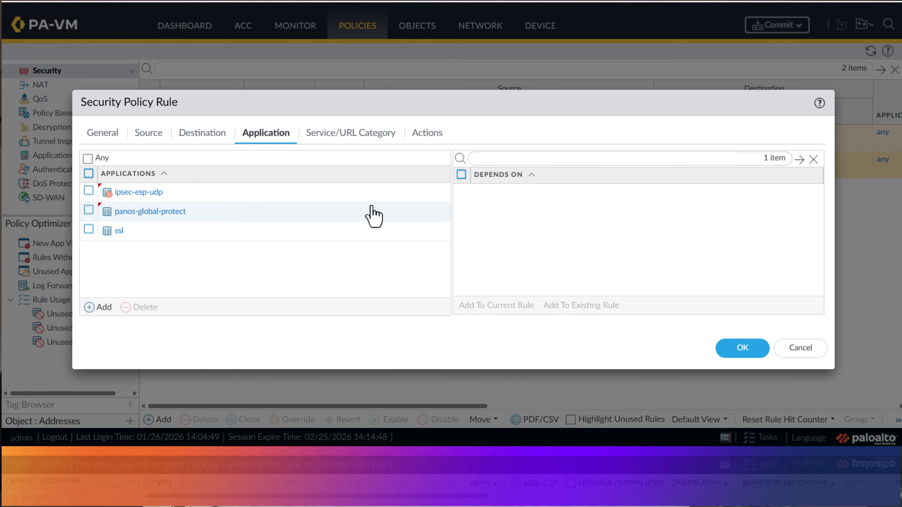
{"action": "left_click", "coordinate": [324, 142]}
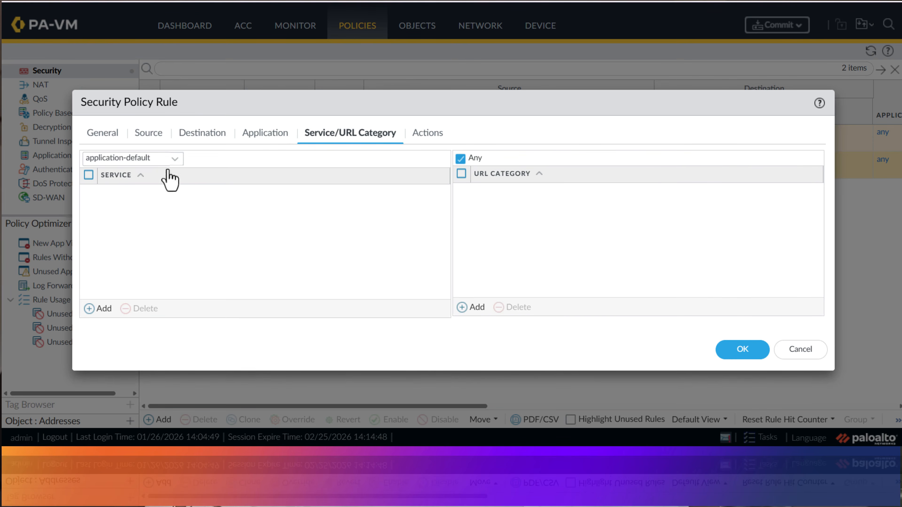
Step: Set the profile type in the rule's action settings to Profiles
{"action": "left_click", "coordinate": [431, 136]}
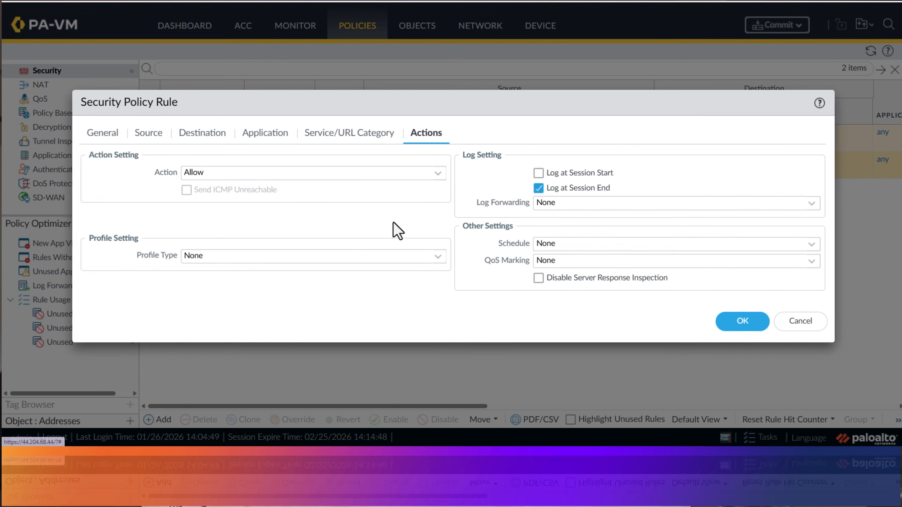
{"action": "left_click", "coordinate": [439, 257]}
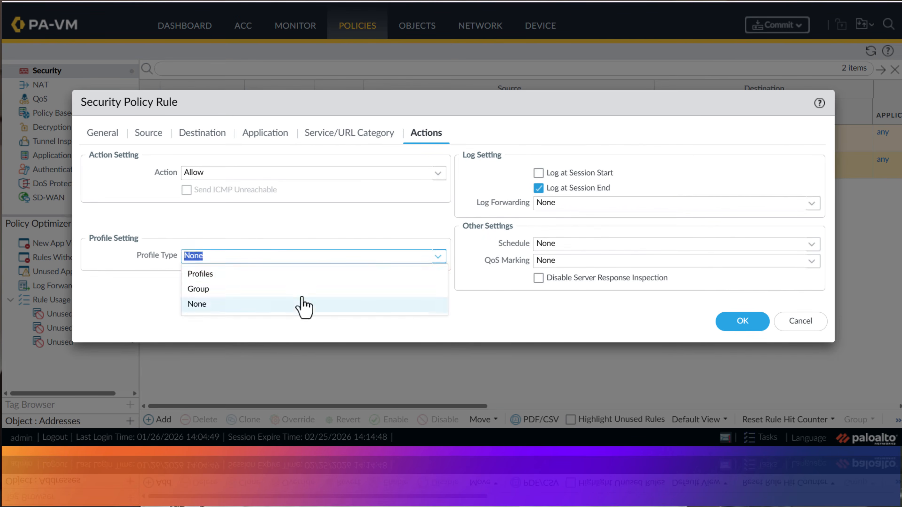
{"action": "left_click", "coordinate": [293, 279]}
{"action": "left_click", "coordinate": [434, 230]}
{"action": "left_click", "coordinate": [358, 260]}
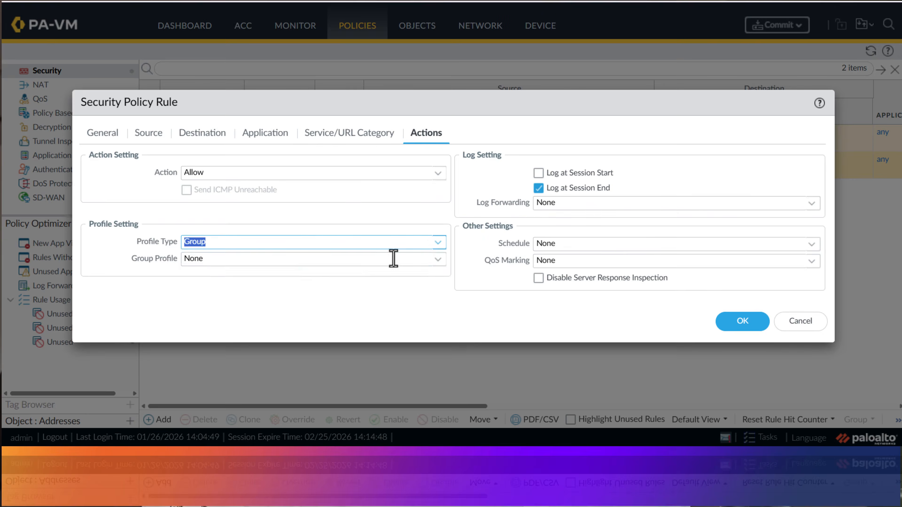
{"action": "left_click", "coordinate": [439, 265]}
{"action": "left_click", "coordinate": [438, 258]}
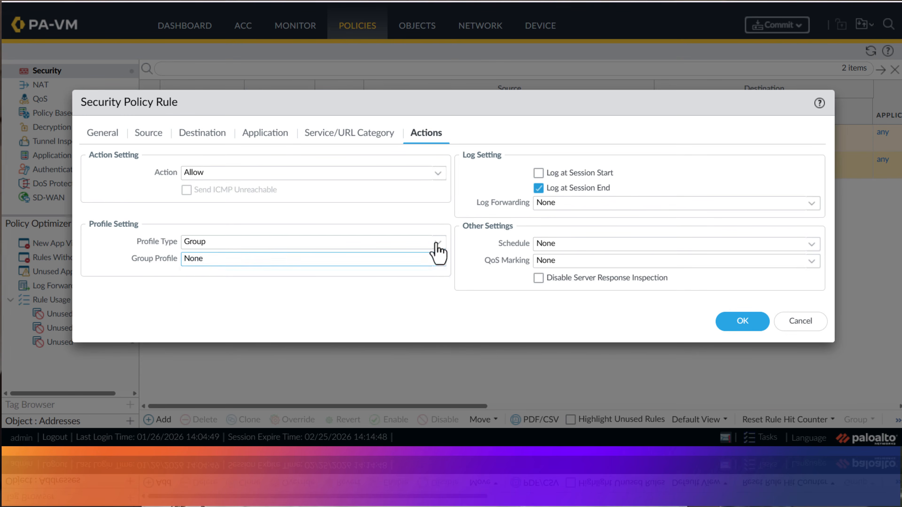
{"action": "left_click", "coordinate": [438, 242]}
{"action": "left_click", "coordinate": [359, 258]}
Step: Set the rule's Antivirus, Vulnerability Protection, Anti-Spyware and URL Filtering profiles to default
{"action": "left_click", "coordinate": [439, 246]}
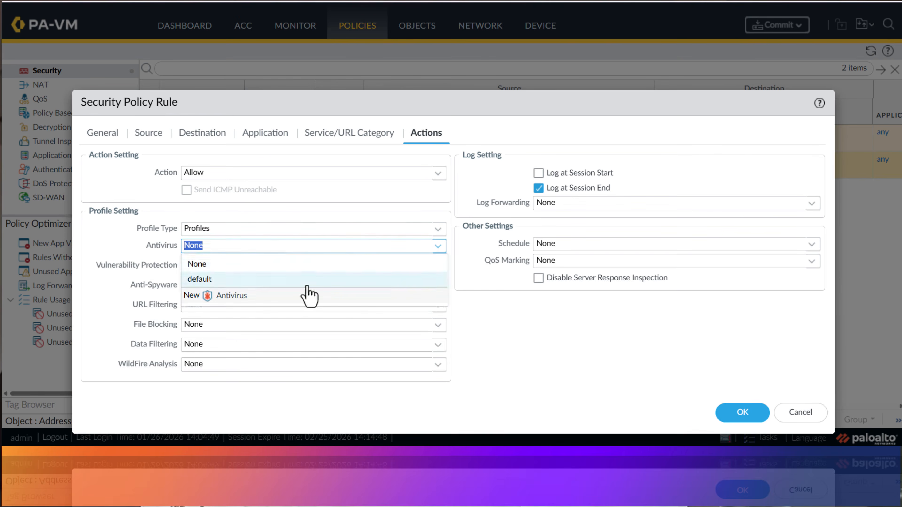
{"action": "left_click", "coordinate": [303, 283]}
{"action": "left_click", "coordinate": [437, 266]}
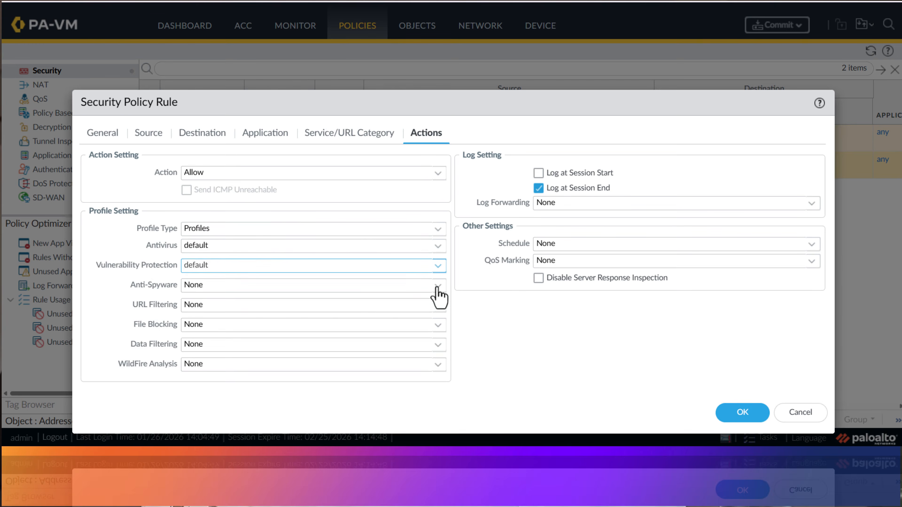
{"action": "left_click", "coordinate": [437, 286]}
{"action": "left_click", "coordinate": [277, 320]}
{"action": "left_click", "coordinate": [444, 306]}
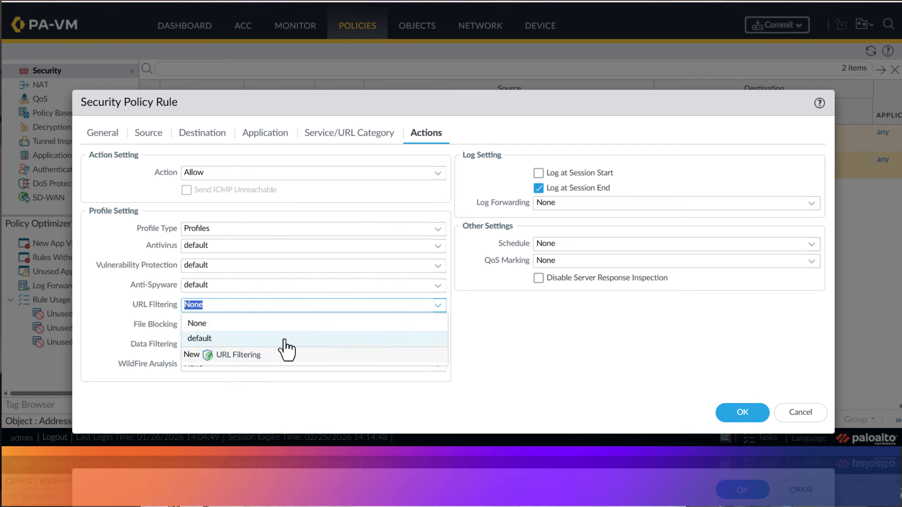
{"action": "left_click", "coordinate": [284, 340]}
Step: Check the File Blocking and Data Filtering options, leave both at None, and set WildFire Analysis to default
{"action": "left_click", "coordinate": [437, 325]}
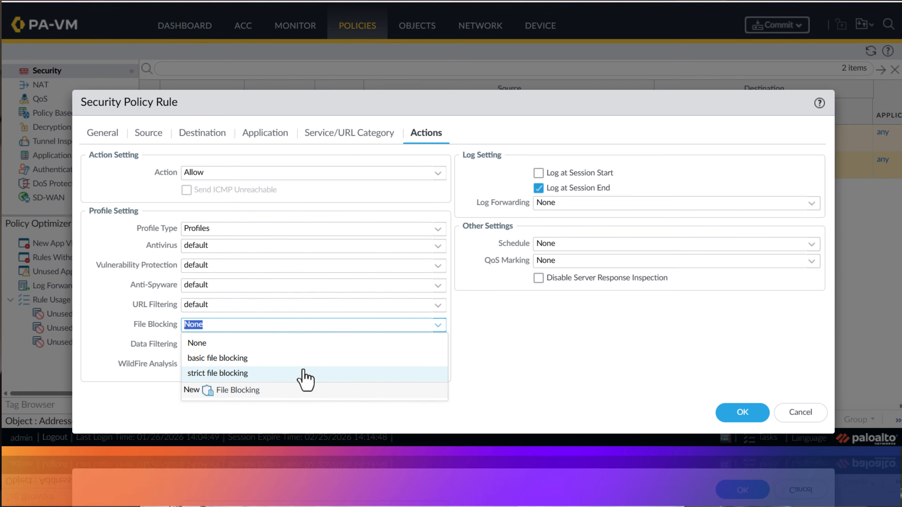
{"action": "left_click", "coordinate": [434, 343]}
{"action": "left_click", "coordinate": [438, 345]}
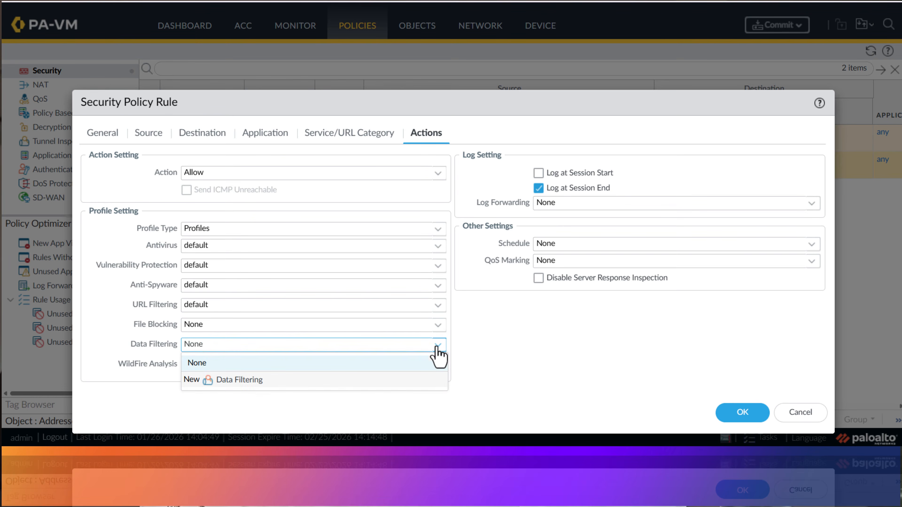
{"action": "left_click", "coordinate": [437, 345]}
{"action": "left_click", "coordinate": [439, 365]}
{"action": "left_click", "coordinate": [305, 397]}
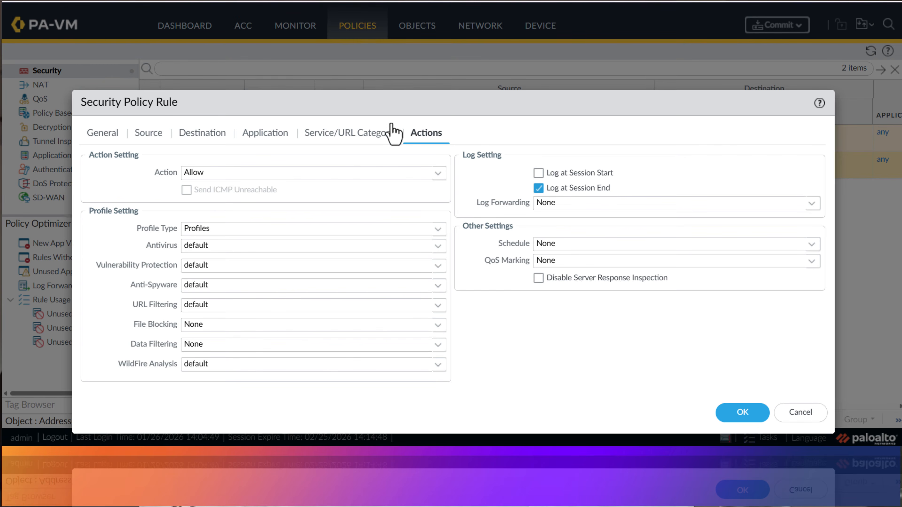
Step: Save the GP access rule and look over its entry in the security policy list
{"action": "left_click", "coordinate": [743, 413]}
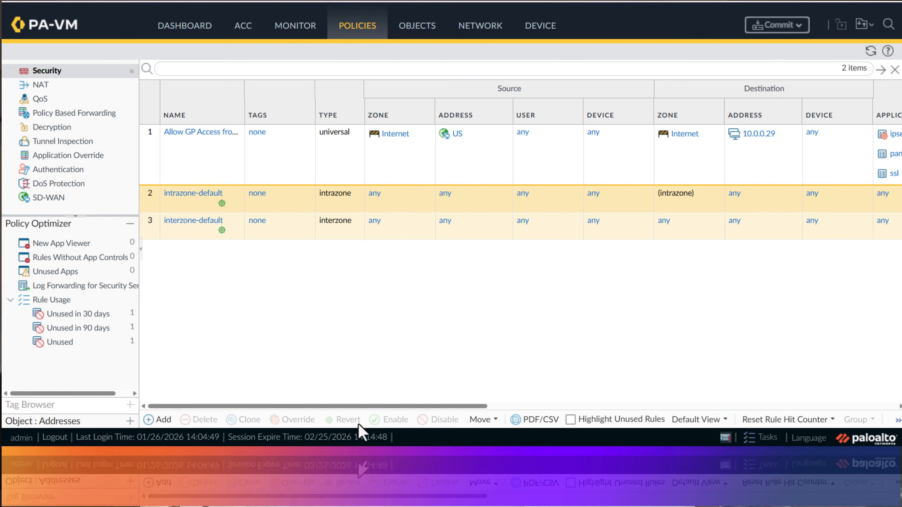
{"action": "mouse_move", "coordinate": [354, 406]}
{"action": "left_mouse_down"}
{"action": "mouse_move", "coordinate": [798, 414]}
{"action": "mouse_move", "coordinate": [346, 409]}
{"action": "left_mouse_up"}
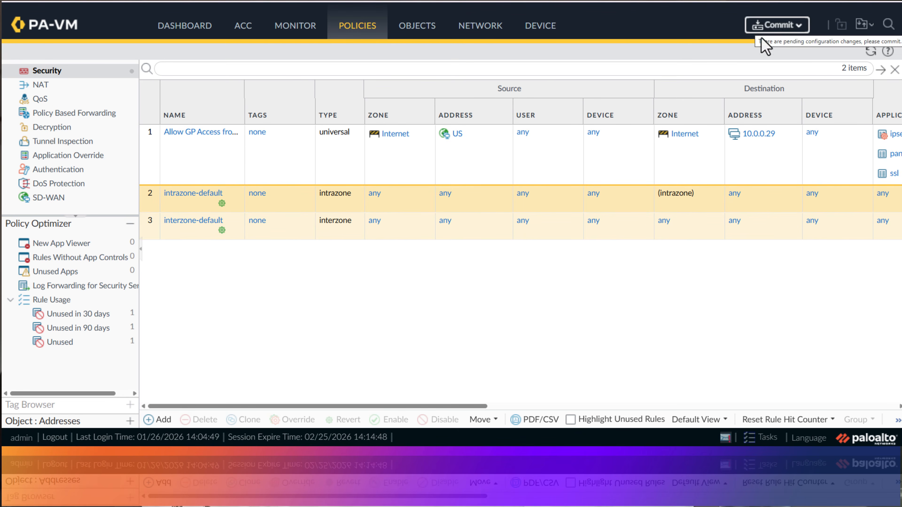
Step: Add a security rule named Deny All below the GP access rule, with source and destination zones set to any
{"action": "left_click", "coordinate": [235, 176]}
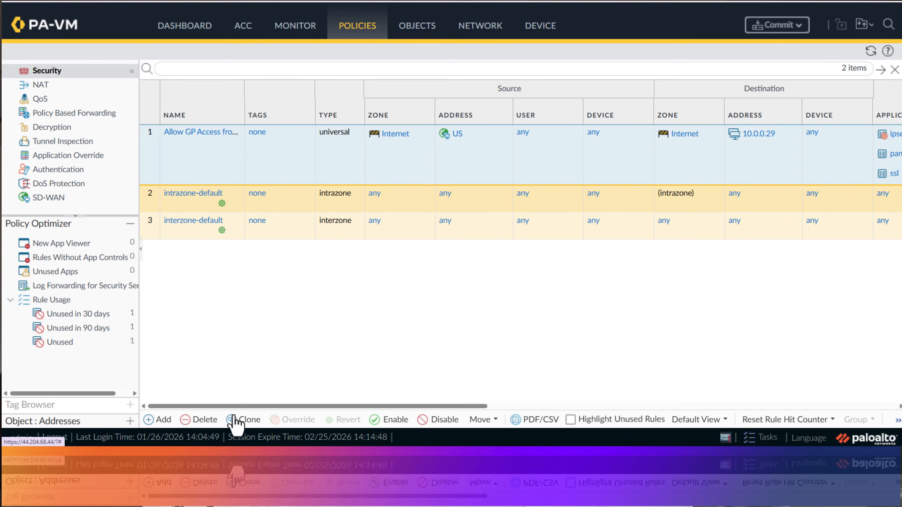
{"action": "left_click", "coordinate": [156, 420]}
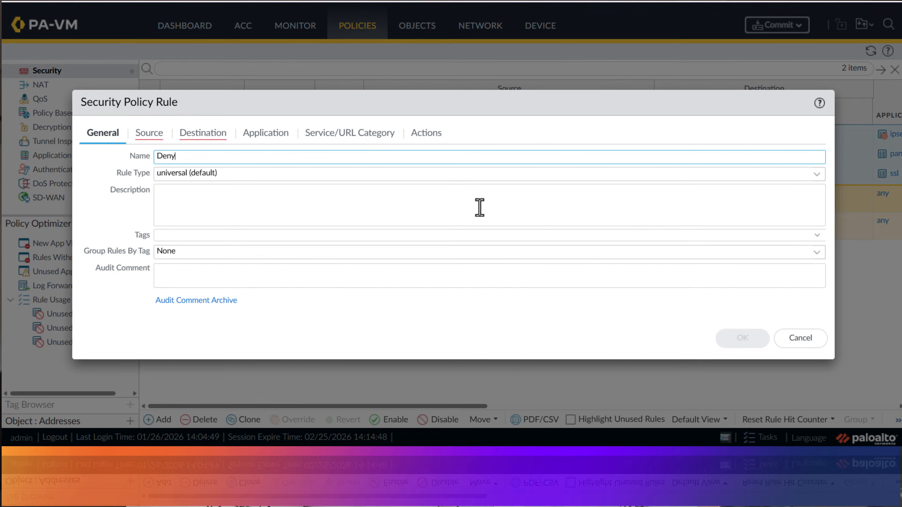
{"action": "left_click", "coordinate": [149, 134]}
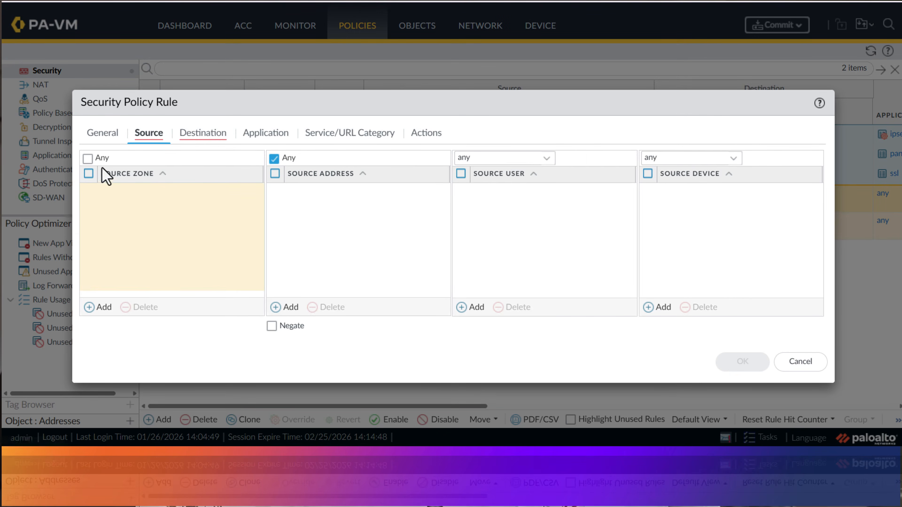
{"action": "left_click", "coordinate": [88, 156]}
{"action": "left_click", "coordinate": [199, 134]}
{"action": "left_click", "coordinate": [172, 158]}
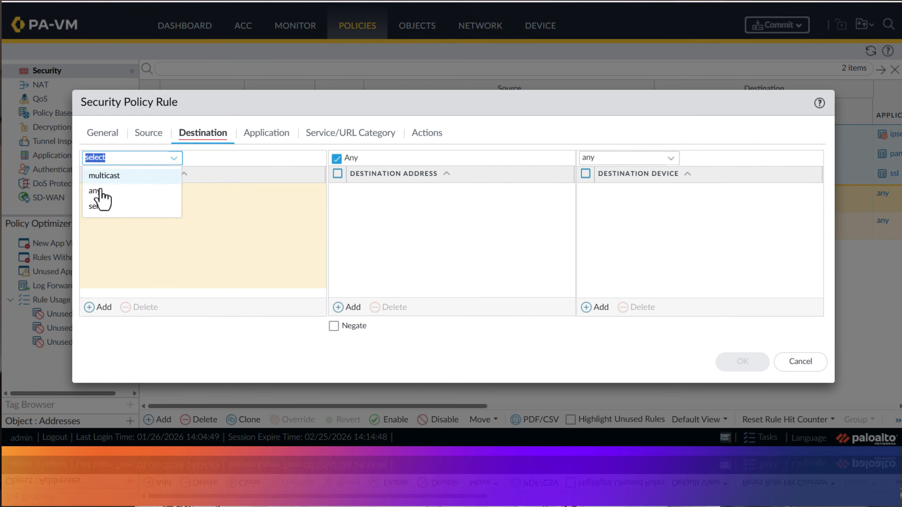
{"action": "left_click", "coordinate": [100, 195]}
Step: Keep any application for the Deny All rule, set its service to any and action to Deny, and save it
{"action": "left_click", "coordinate": [267, 133]}
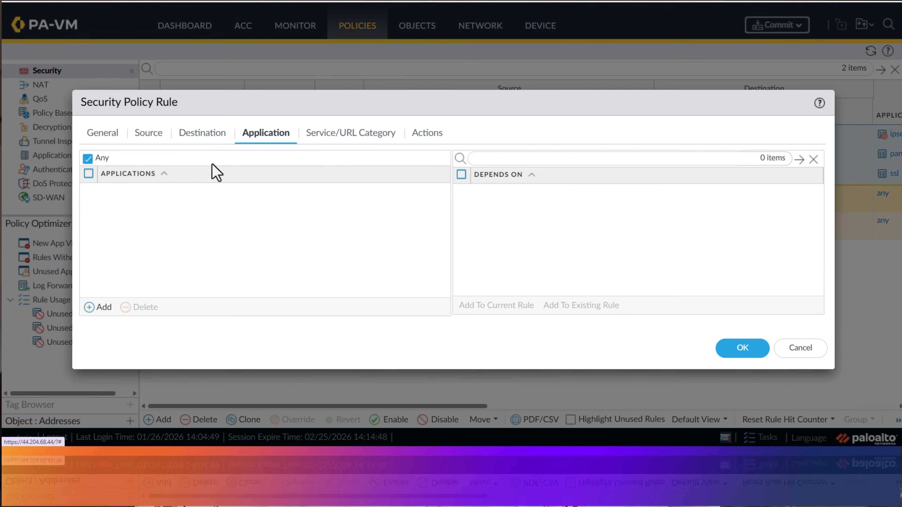
{"action": "left_click", "coordinate": [342, 142]}
{"action": "left_click", "coordinate": [175, 159]}
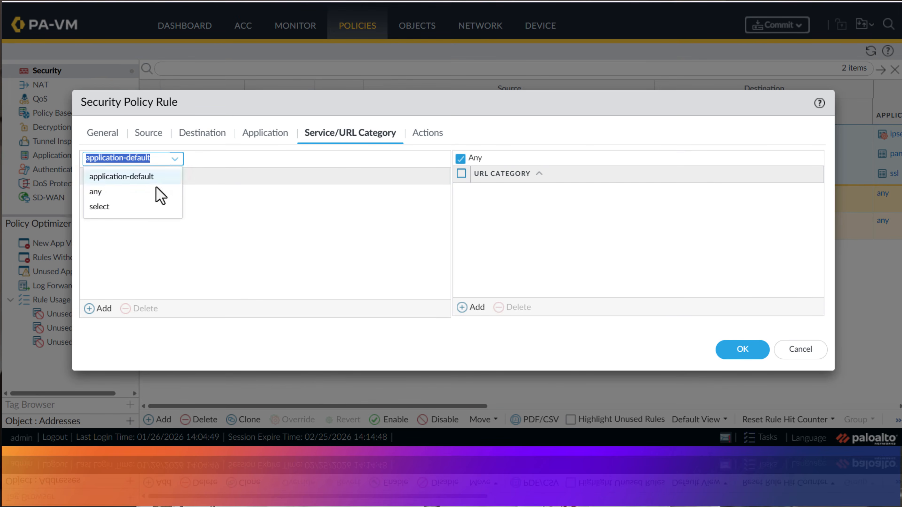
{"action": "left_click", "coordinate": [136, 194]}
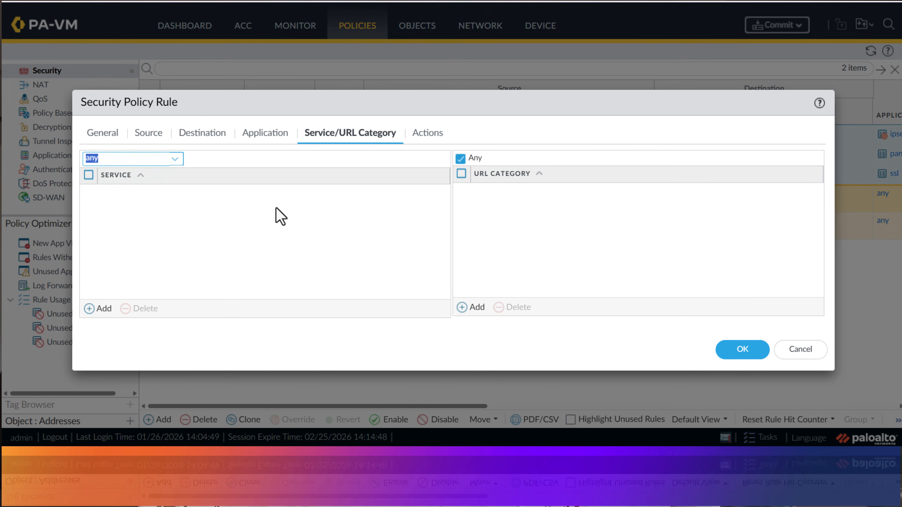
{"action": "left_click", "coordinate": [426, 133]}
{"action": "left_click", "coordinate": [437, 183]}
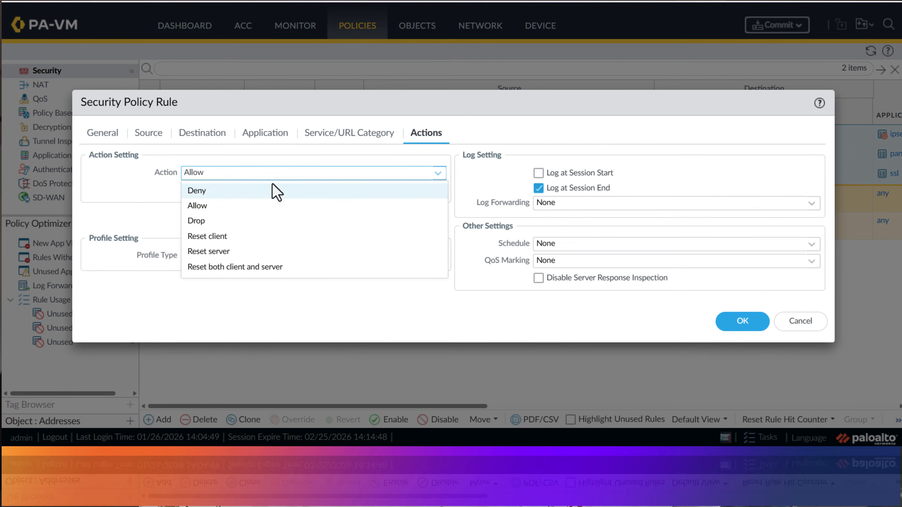
{"action": "left_click", "coordinate": [276, 190]}
{"action": "left_click", "coordinate": [742, 322]}
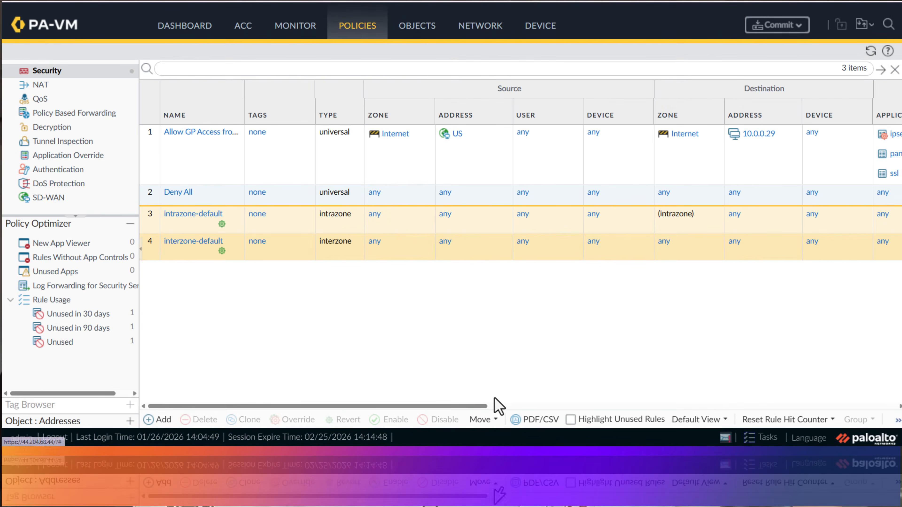
Step: Look over the security rules, commit all pending changes, and close the commit status
{"action": "left_click_drag", "start_coordinate": [444, 414], "coordinate": [360, 393]}
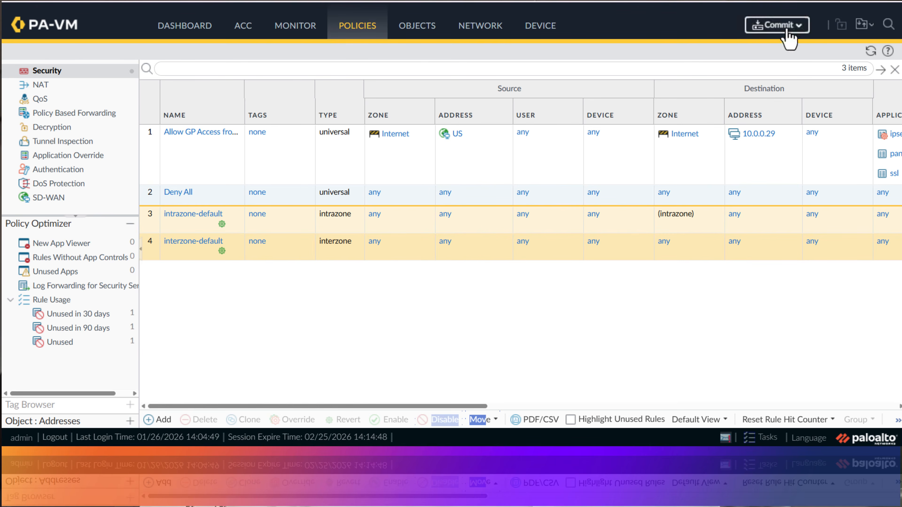
{"action": "left_click_drag", "start_coordinate": [485, 407], "coordinate": [330, 391]}
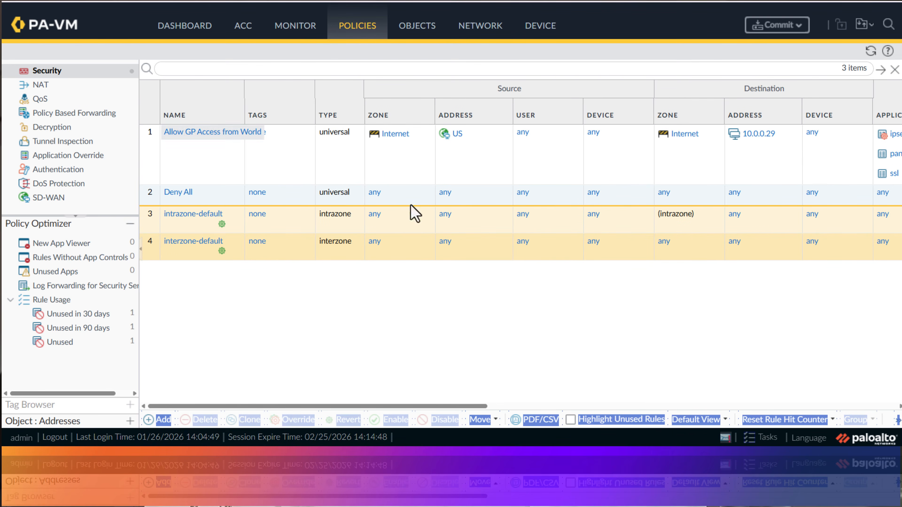
{"action": "left_click", "coordinate": [792, 25]}
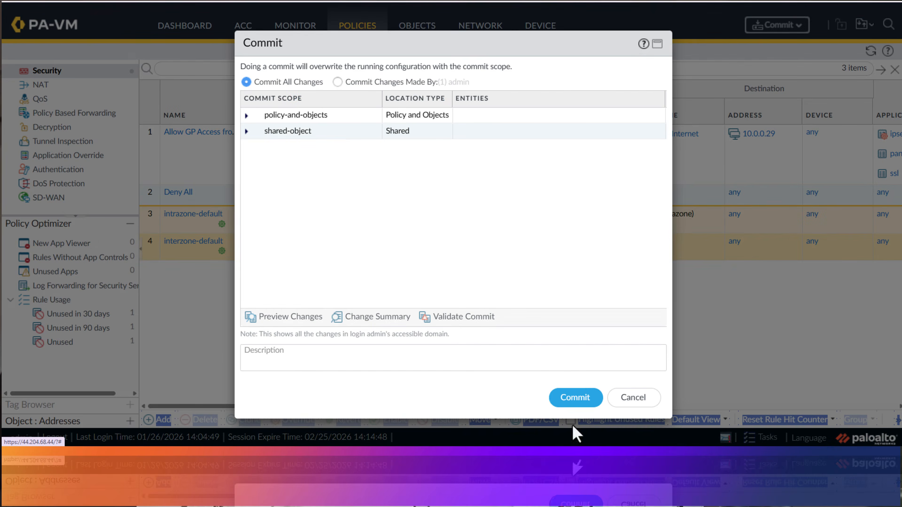
{"action": "left_click", "coordinate": [576, 400]}
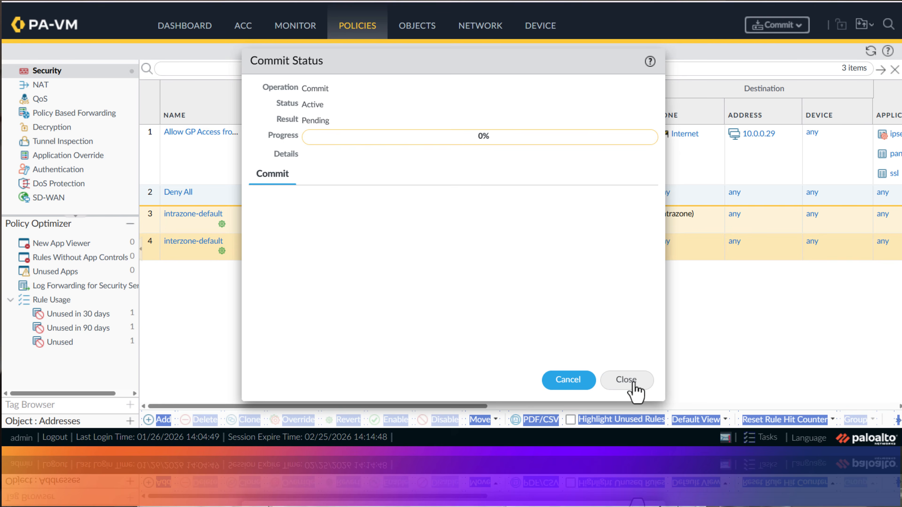
{"action": "left_click", "coordinate": [632, 390]}
{"action": "mouse_move", "coordinate": [446, 407]}
{"action": "left_mouse_down"}
{"action": "mouse_move", "coordinate": [646, 408]}
{"action": "mouse_move", "coordinate": [444, 407]}
{"action": "left_mouse_up"}
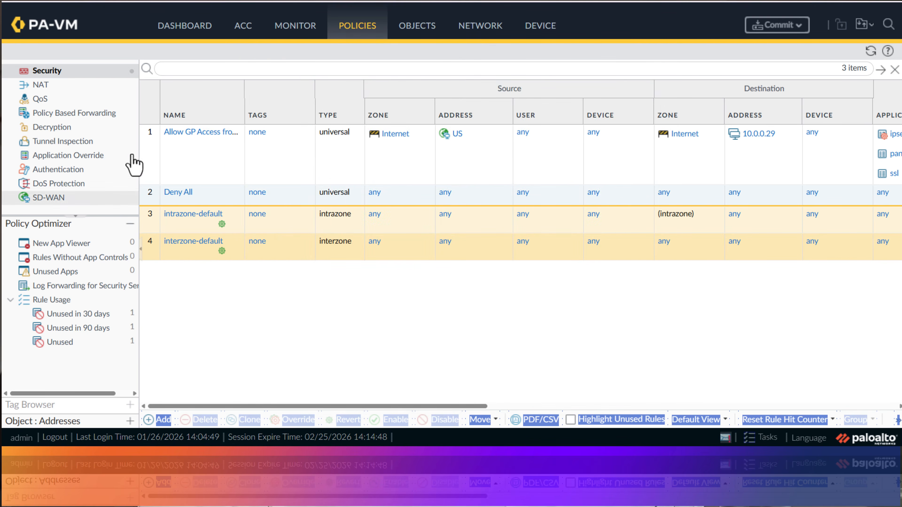
Step: View the GlobalProtect logs and check the latest commit job's details in the task manager
{"action": "left_click", "coordinate": [321, 35]}
{"action": "left_click", "coordinate": [93, 171]}
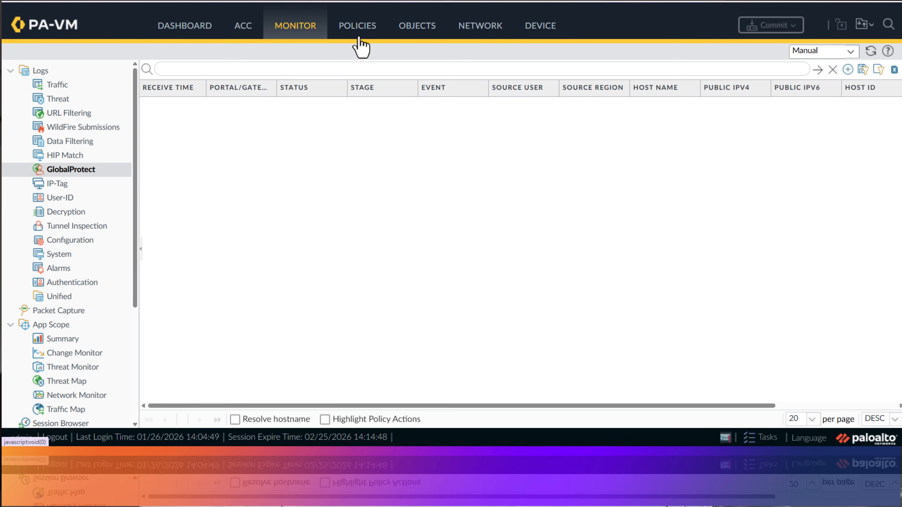
{"action": "left_click", "coordinate": [754, 440]}
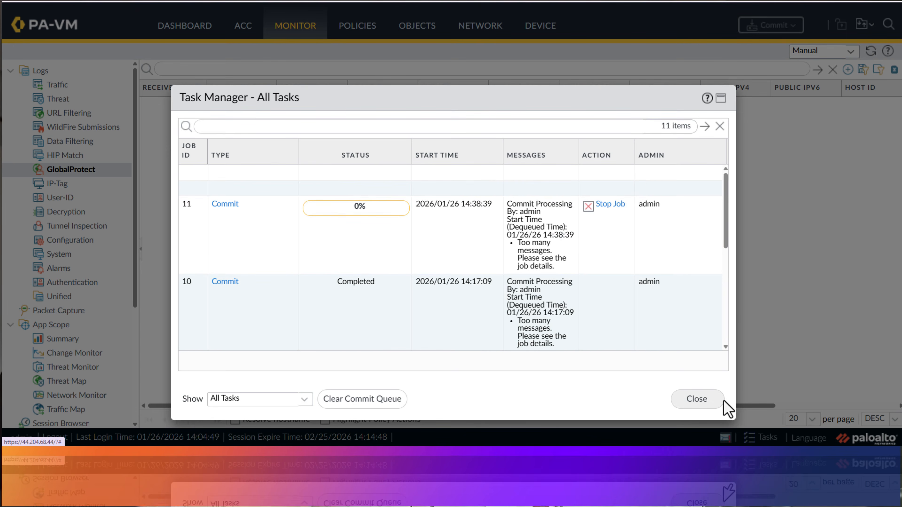
{"action": "left_click", "coordinate": [534, 245]}
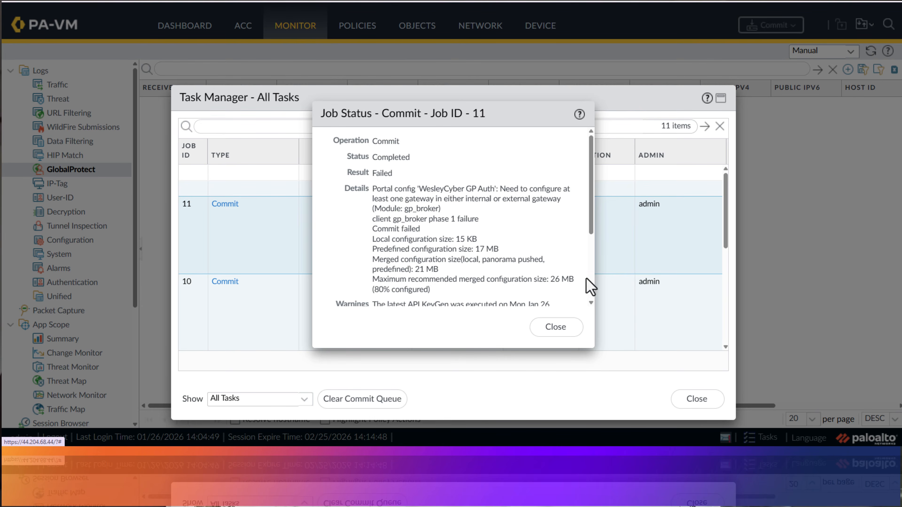
{"action": "left_click", "coordinate": [569, 327]}
{"action": "left_click", "coordinate": [696, 399]}
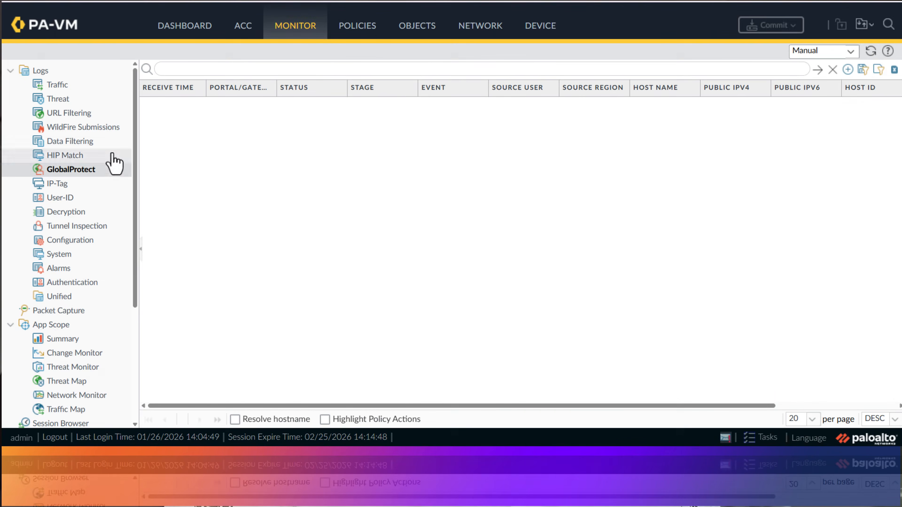
Step: Open the GlobalProtect gateways list in the network configuration
{"action": "left_click", "coordinate": [350, 28]}
{"action": "right_click", "coordinate": [349, 26]}
{"action": "left_click", "coordinate": [467, 28]}
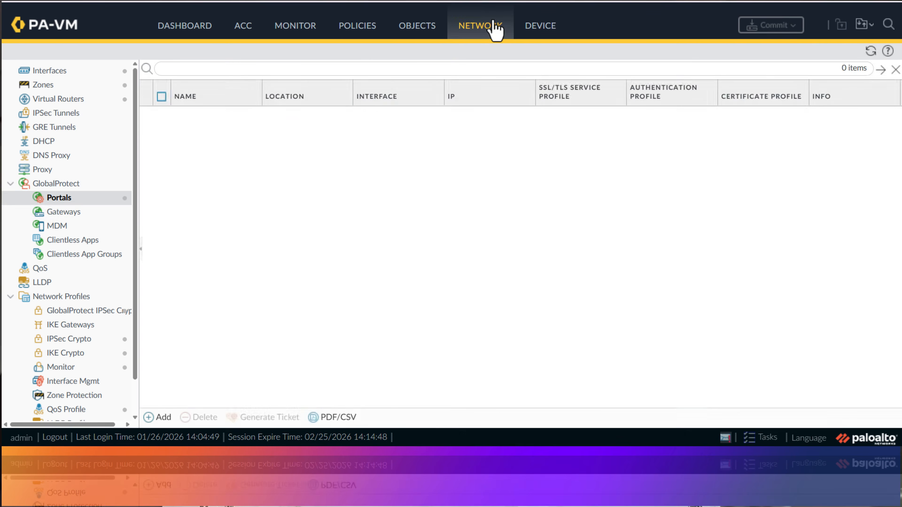
{"action": "left_click", "coordinate": [80, 218]}
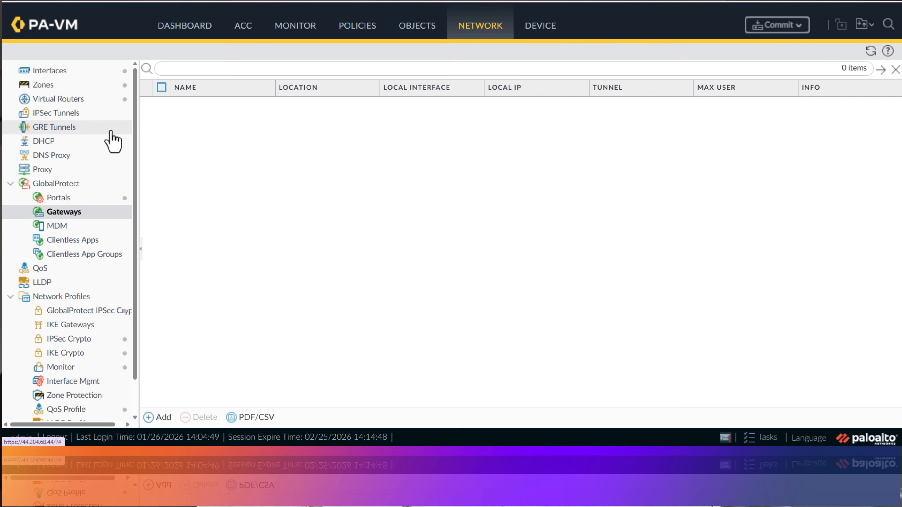
Step: Create a zone named gp-users with the type Tunnel
{"action": "left_click", "coordinate": [84, 87]}
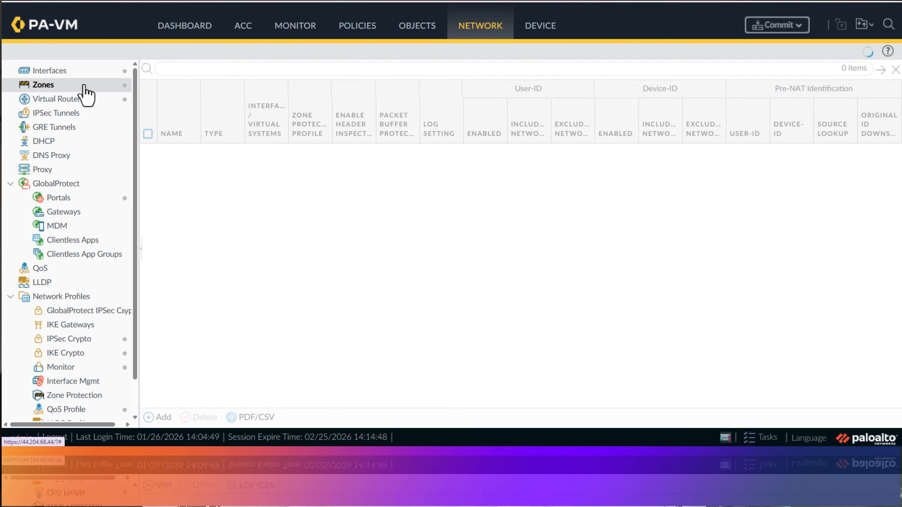
{"action": "left_click", "coordinate": [159, 418]}
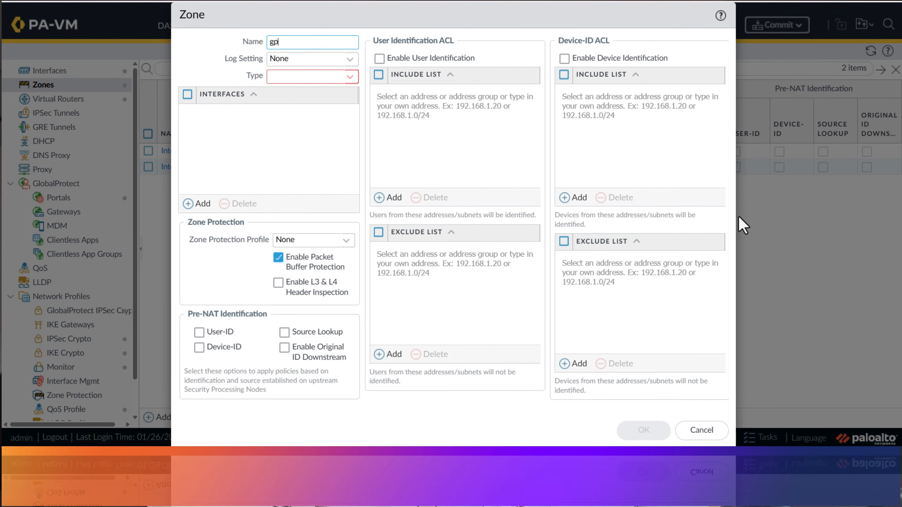
{"action": "type", "text": "gp-users"}
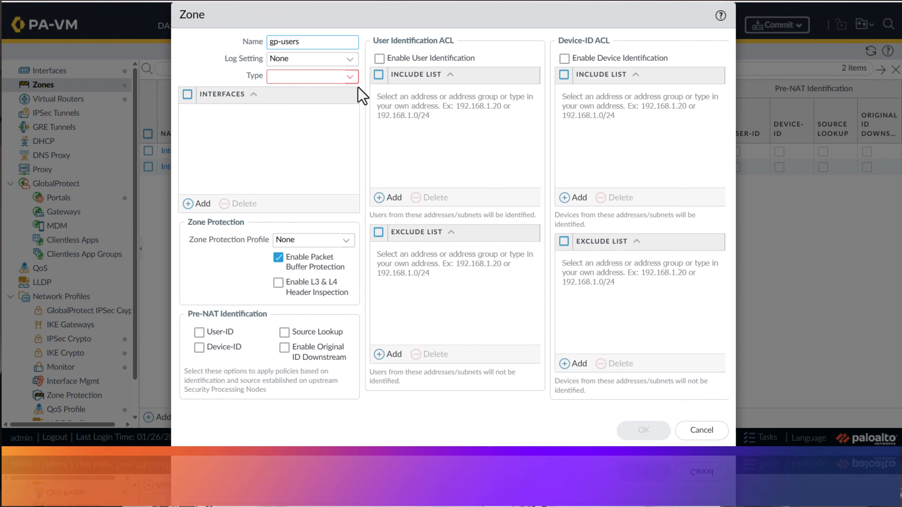
{"action": "left_click", "coordinate": [350, 77]}
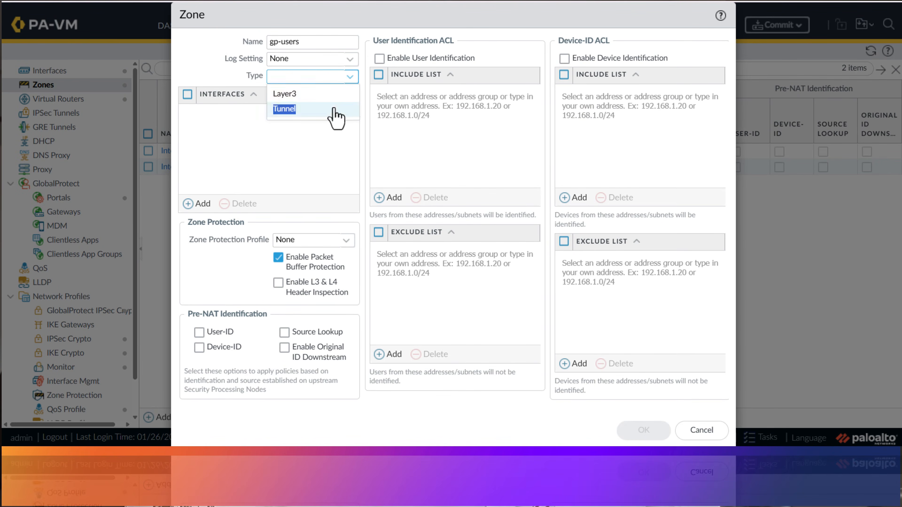
{"action": "left_click", "coordinate": [336, 113]}
{"action": "left_click", "coordinate": [350, 95]}
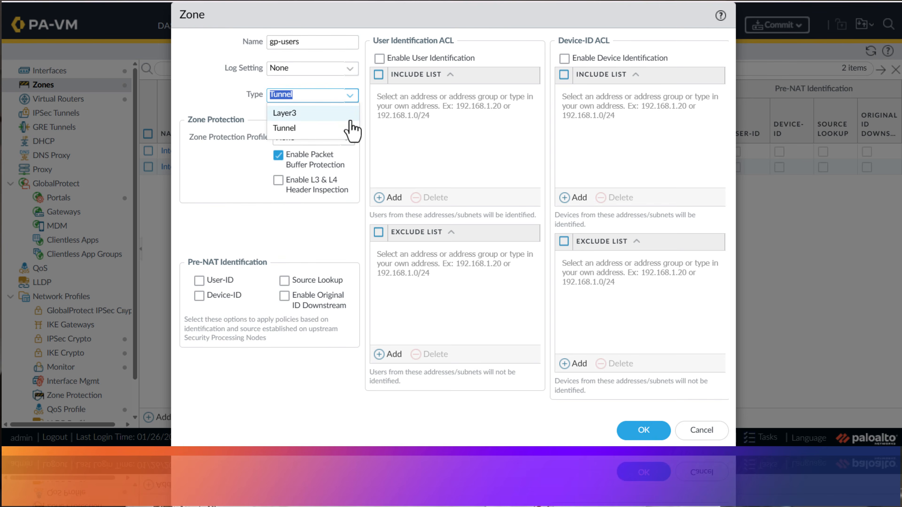
{"action": "left_click", "coordinate": [348, 142]}
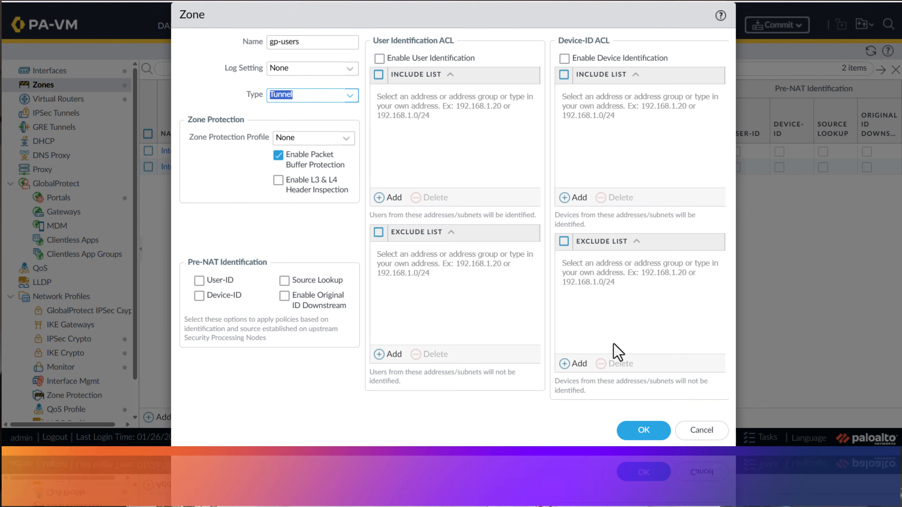
{"action": "left_click", "coordinate": [628, 435]}
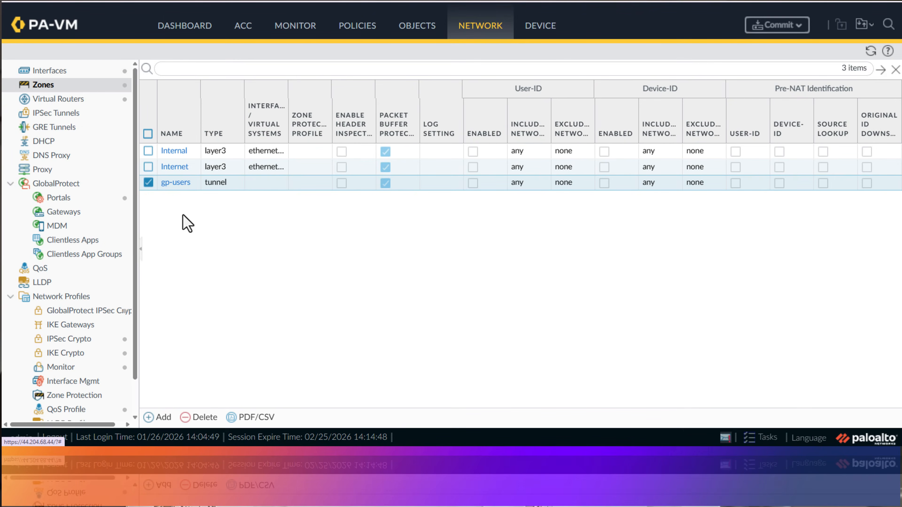
Step: Create a tunnel interface numbered 2 and assign it to the default virtual router, leaving its security zone at None
{"action": "left_click", "coordinate": [84, 73]}
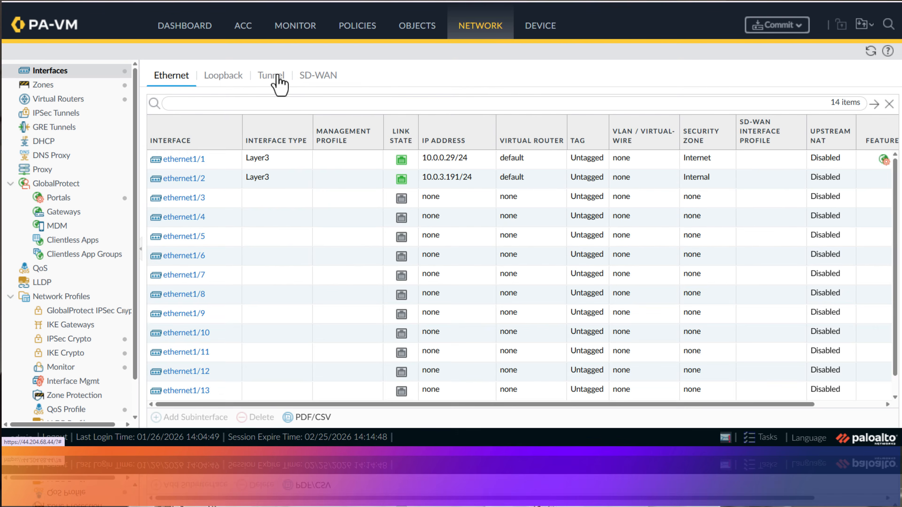
{"action": "left_click", "coordinate": [278, 76]}
{"action": "left_click", "coordinate": [173, 418]}
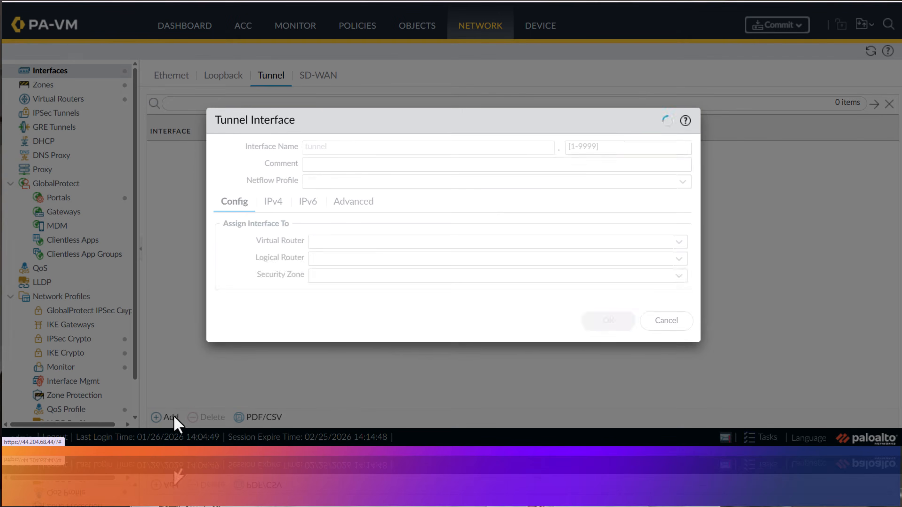
{"action": "type", "text": "2"}
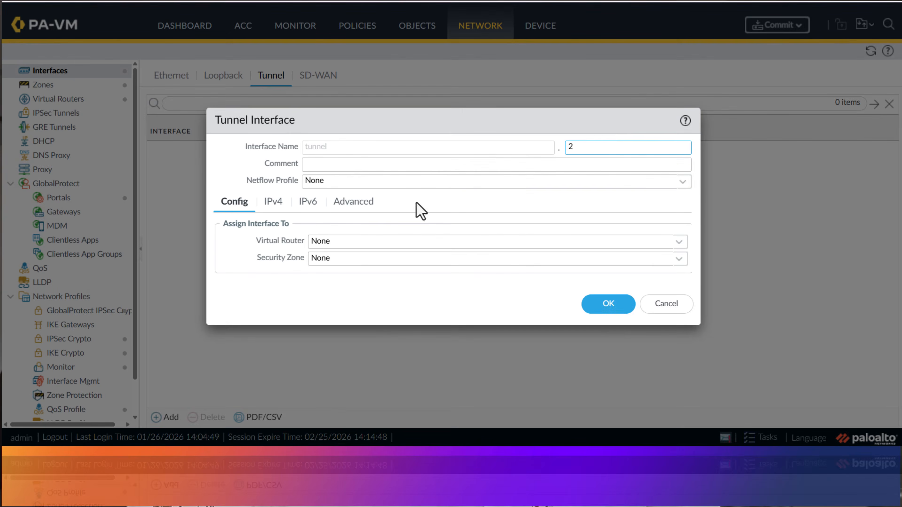
{"action": "left_click", "coordinate": [678, 242]}
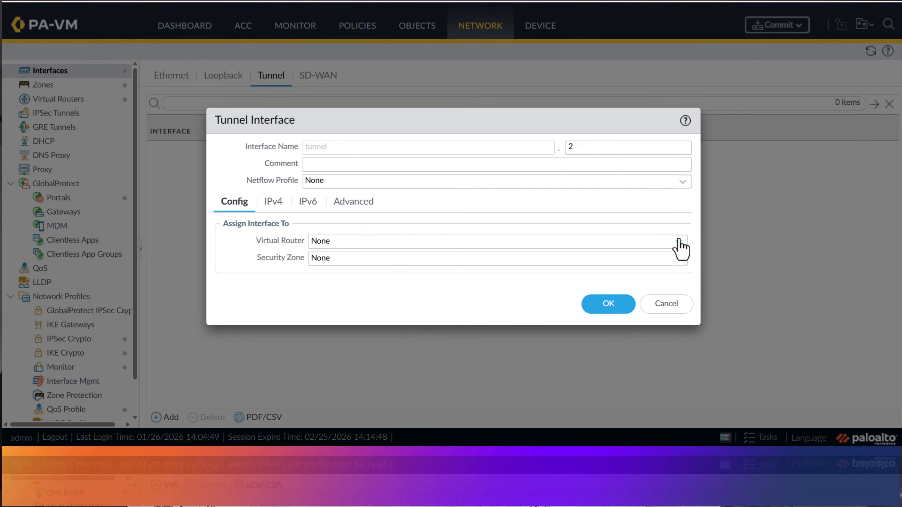
{"action": "left_click", "coordinate": [348, 281]}
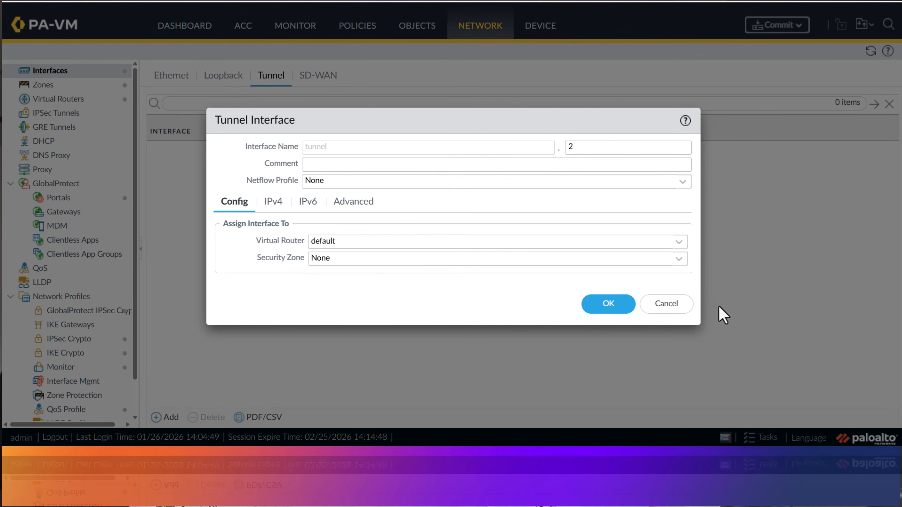
{"action": "left_click", "coordinate": [679, 259]}
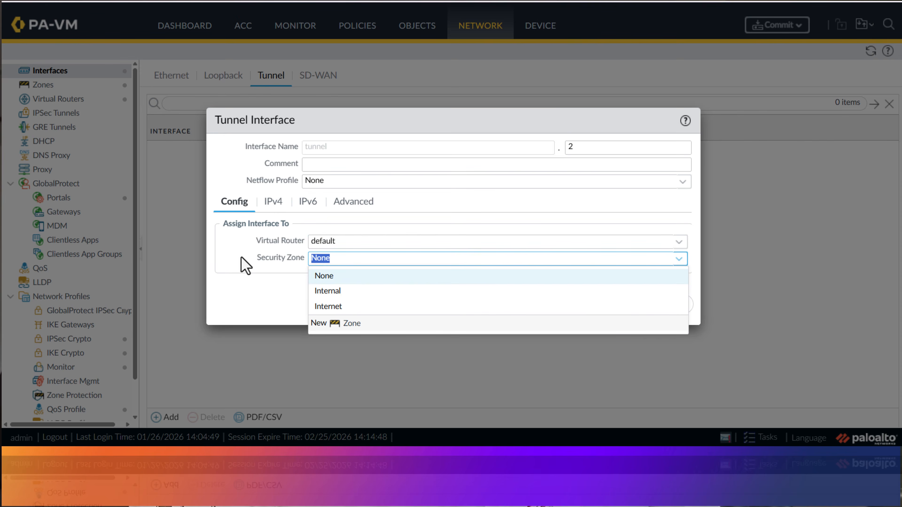
{"action": "left_click", "coordinate": [268, 287]}
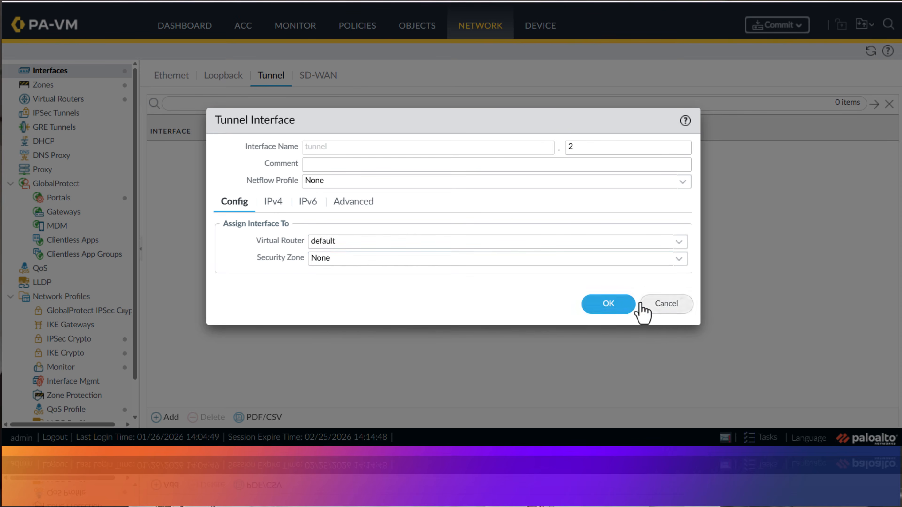
{"action": "left_click", "coordinate": [608, 304]}
Step: Change the type of the gp-users zone to Layer3
{"action": "left_click", "coordinate": [48, 86]}
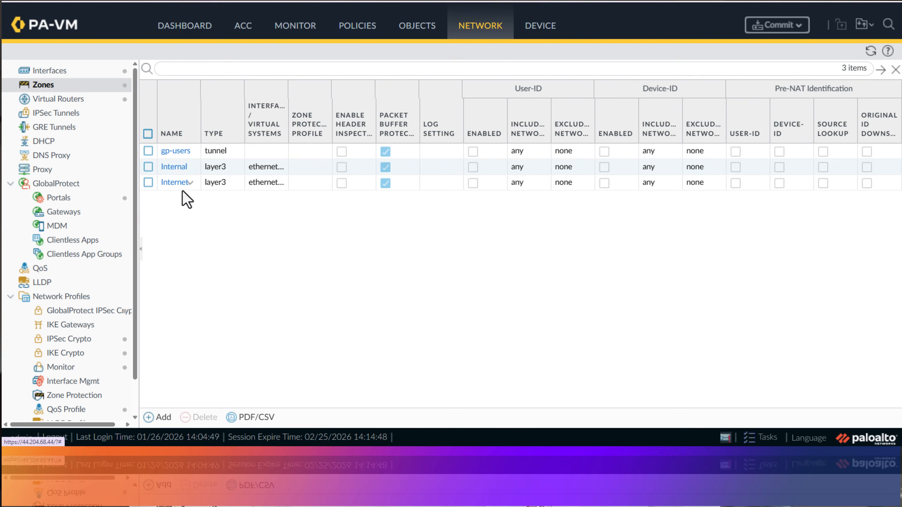
{"action": "left_click", "coordinate": [176, 151]}
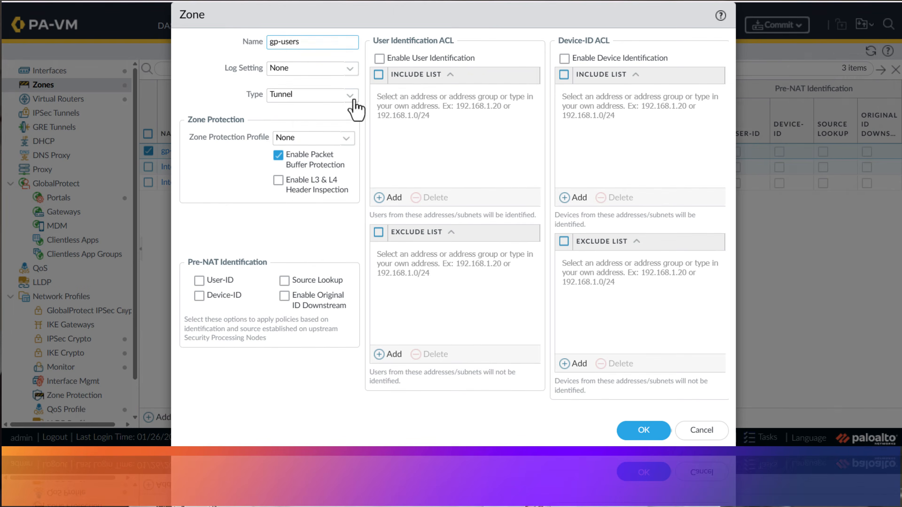
{"action": "left_click", "coordinate": [349, 96]}
{"action": "left_click", "coordinate": [330, 116]}
{"action": "left_click", "coordinate": [642, 429]}
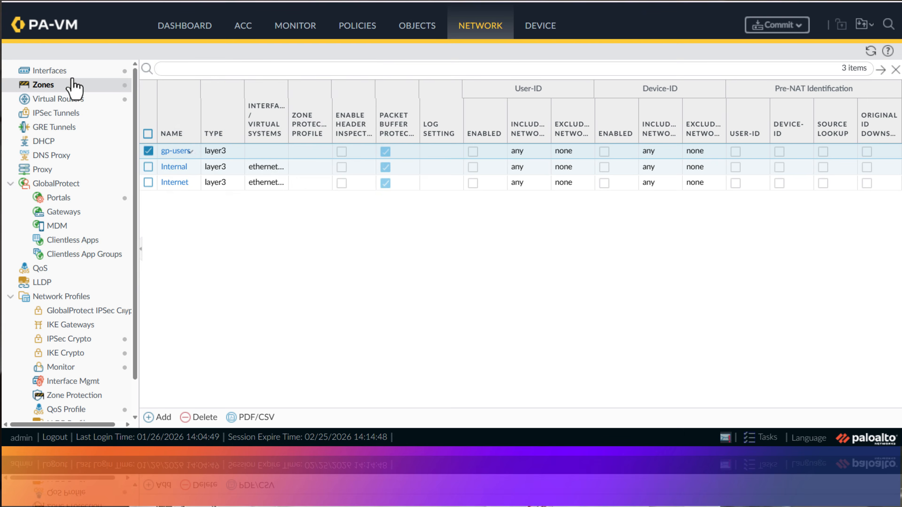
Step: Assign the tunnel.2 interface to the gp-users security zone, reviewing its IPv4, IPv6 and advanced settings before saving
{"action": "left_click", "coordinate": [72, 72]}
{"action": "left_click", "coordinate": [171, 165]}
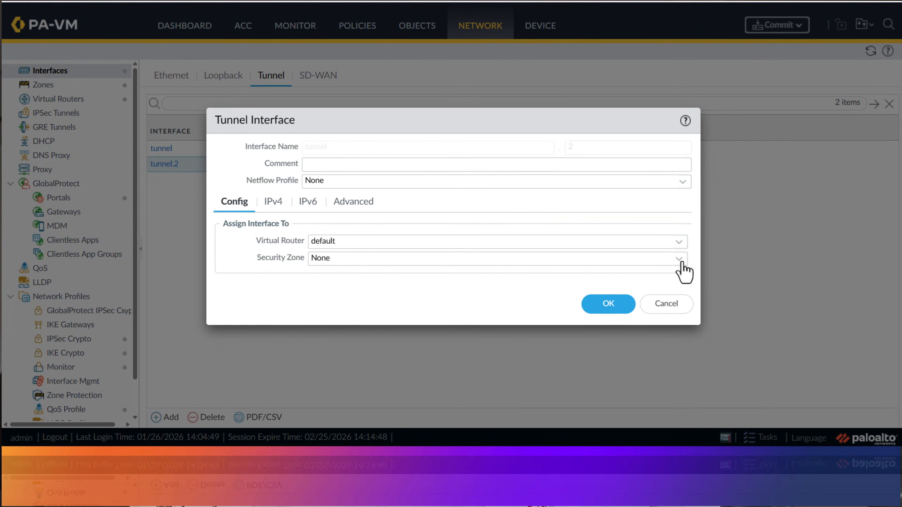
{"action": "left_click", "coordinate": [681, 263]}
{"action": "left_click", "coordinate": [334, 293]}
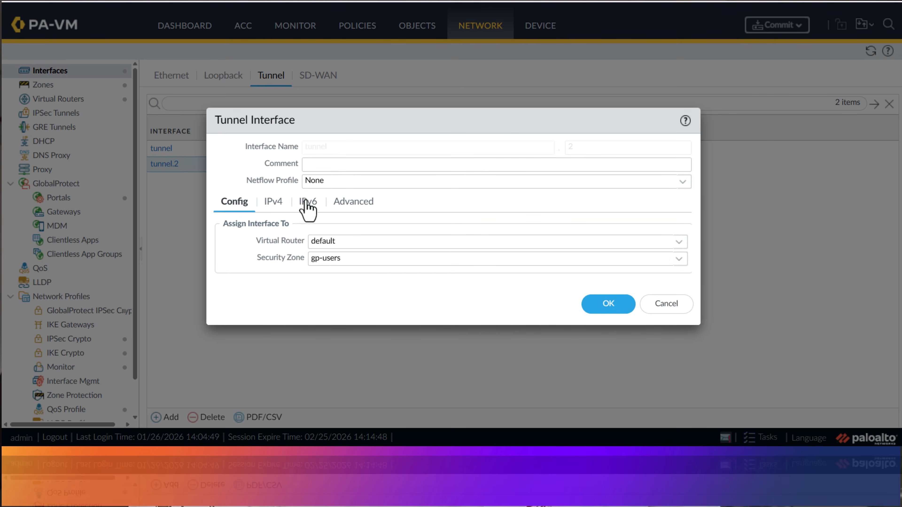
{"action": "left_click", "coordinate": [283, 203]}
{"action": "left_click", "coordinate": [307, 203]}
{"action": "left_click", "coordinate": [353, 203]}
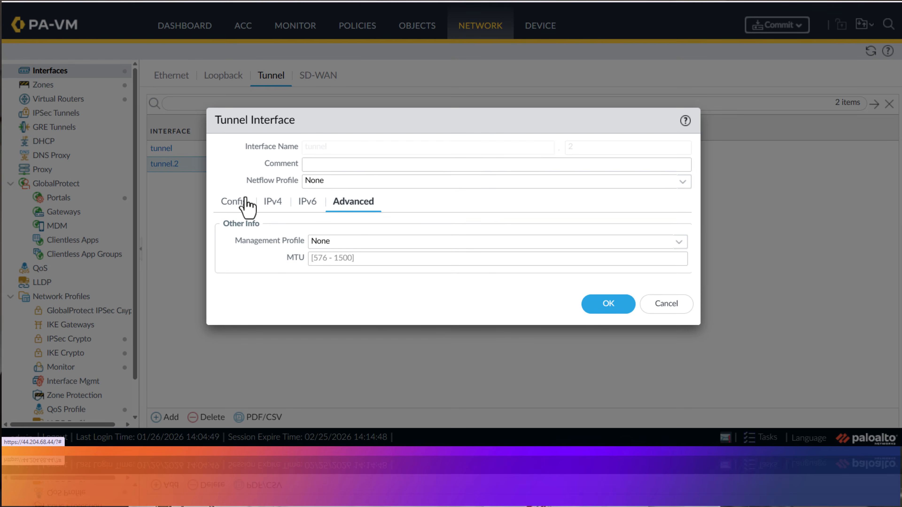
{"action": "left_click", "coordinate": [274, 202]}
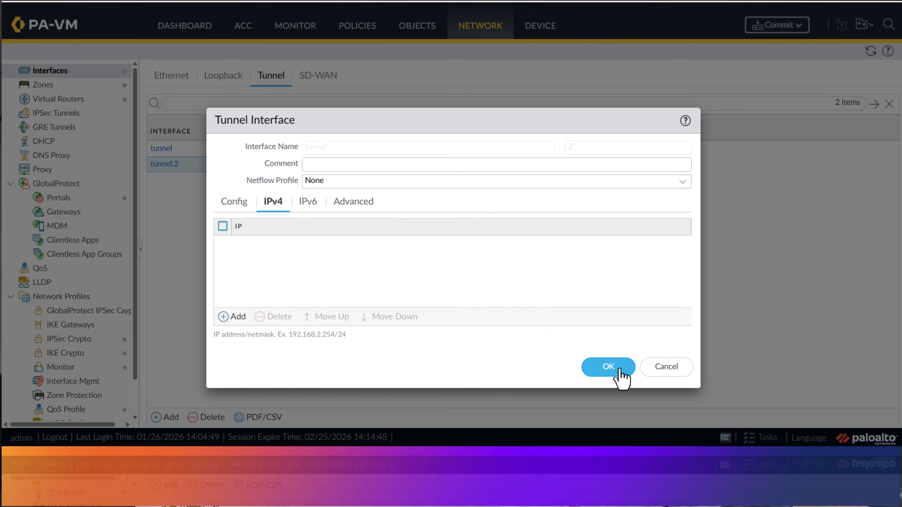
{"action": "left_click", "coordinate": [615, 372]}
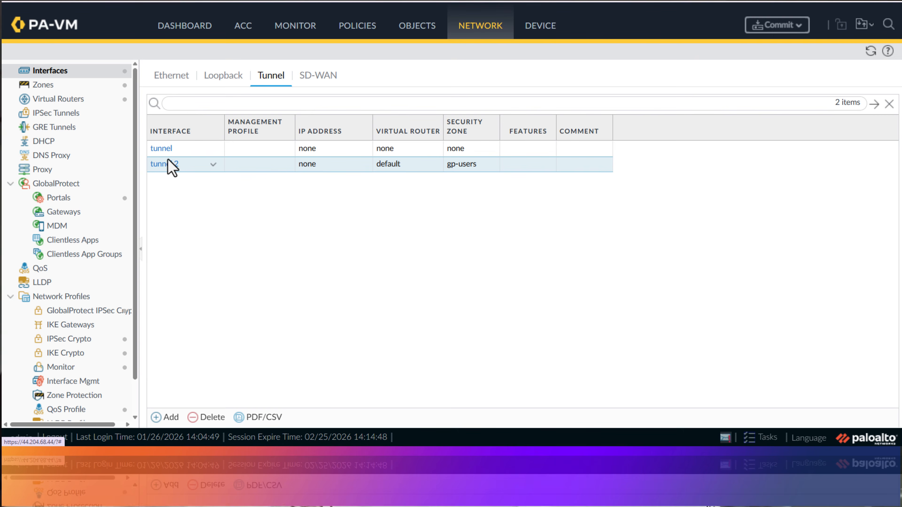
Step: Start a GlobalProtect gateway named WesleyCyber GP Gateway on interface ethernet1/1 with IPv4 address 10.0.0.29/24
{"action": "left_click", "coordinate": [94, 211]}
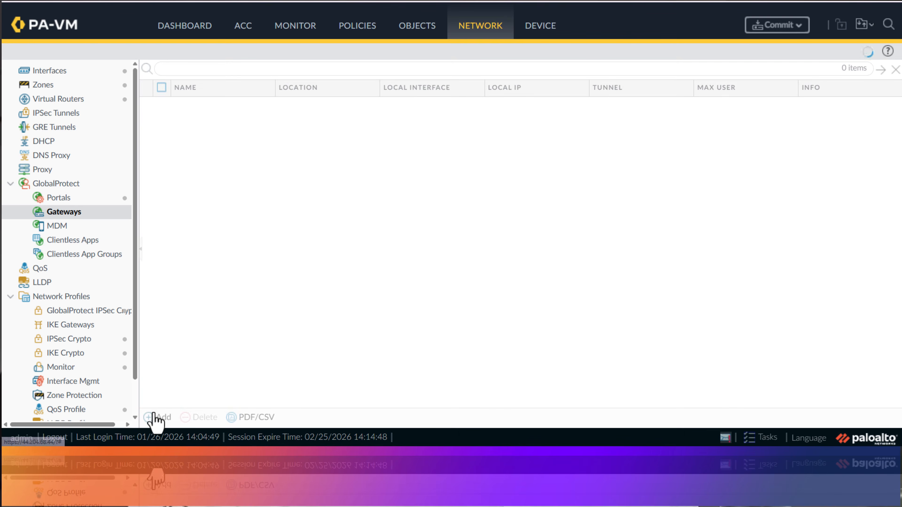
{"action": "left_click", "coordinate": [155, 418]}
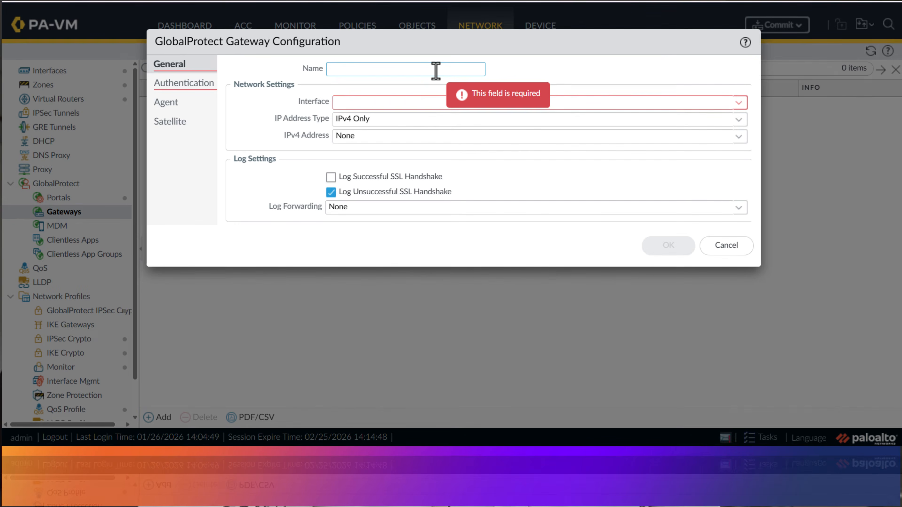
{"action": "type", "text": "WesleyCyber GP Gateway"}
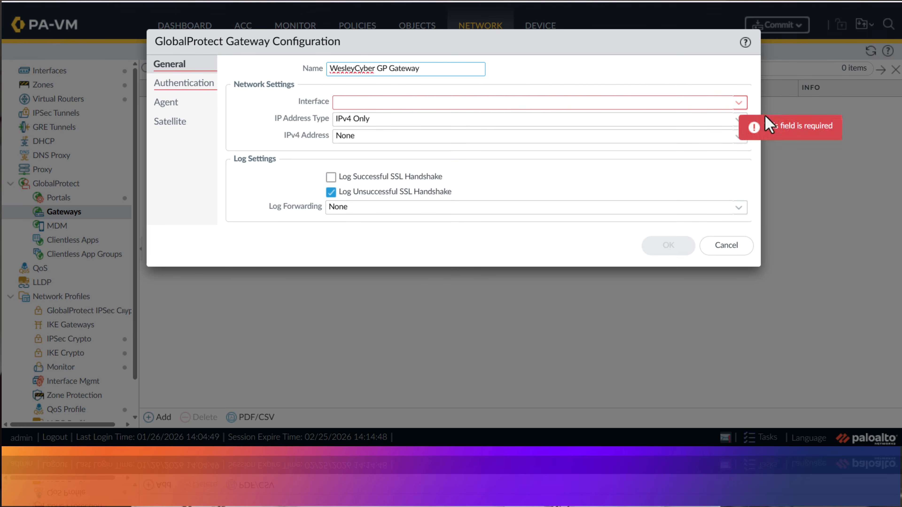
{"action": "left_click", "coordinate": [739, 104]}
{"action": "left_click", "coordinate": [440, 119]}
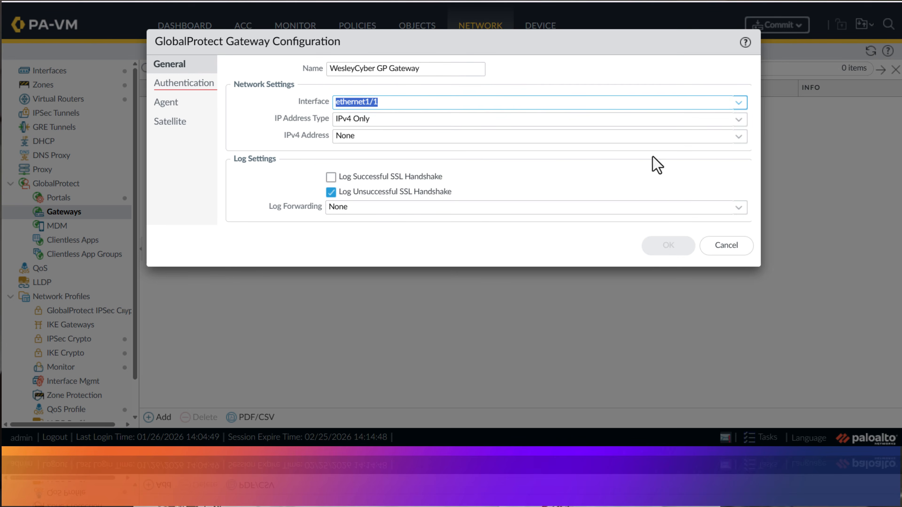
{"action": "left_click", "coordinate": [732, 137]}
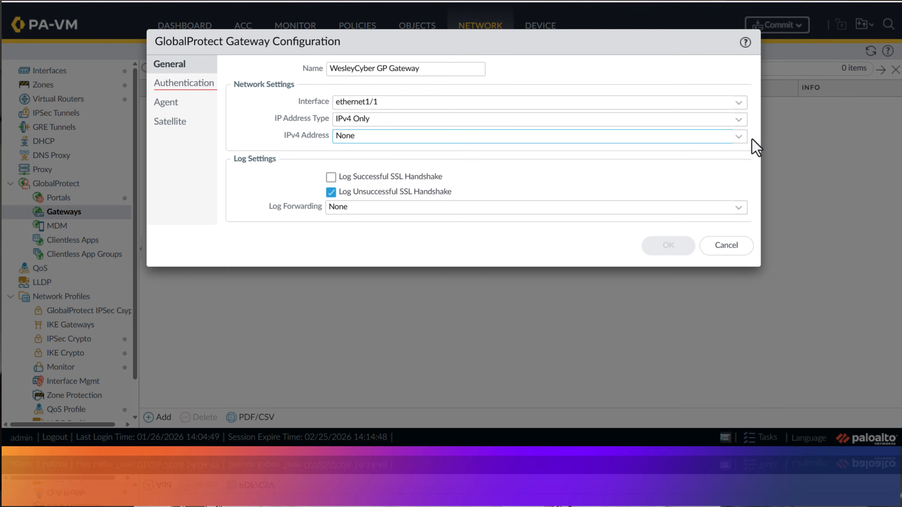
{"action": "left_click", "coordinate": [739, 138]}
{"action": "left_click", "coordinate": [415, 170]}
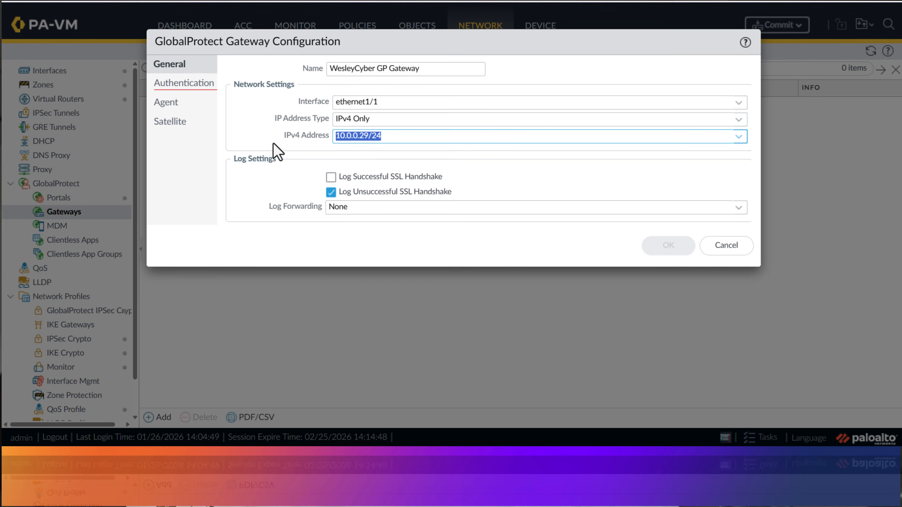
Step: Set the gateway's server authentication to the SSL/TLS service profile GlobalProtect TLS Profile
{"action": "left_click", "coordinate": [171, 86]}
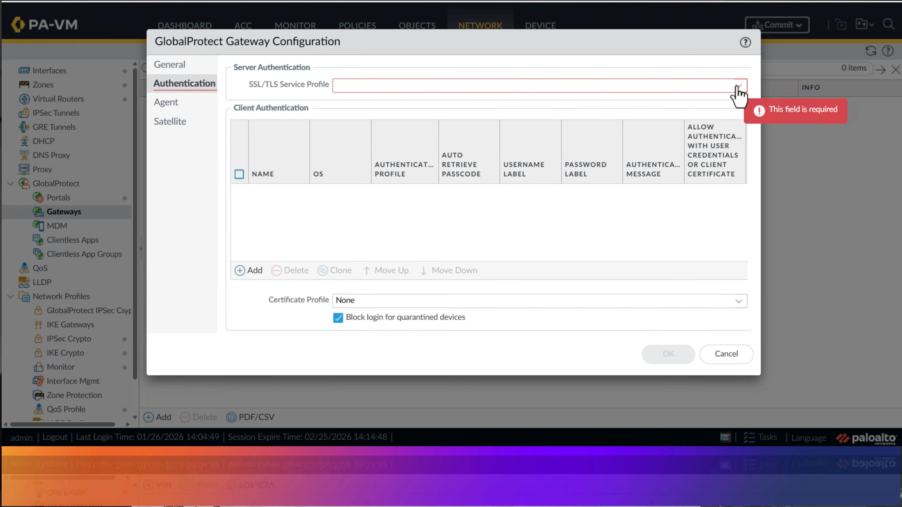
{"action": "left_click", "coordinate": [739, 86]}
{"action": "left_click", "coordinate": [378, 104]}
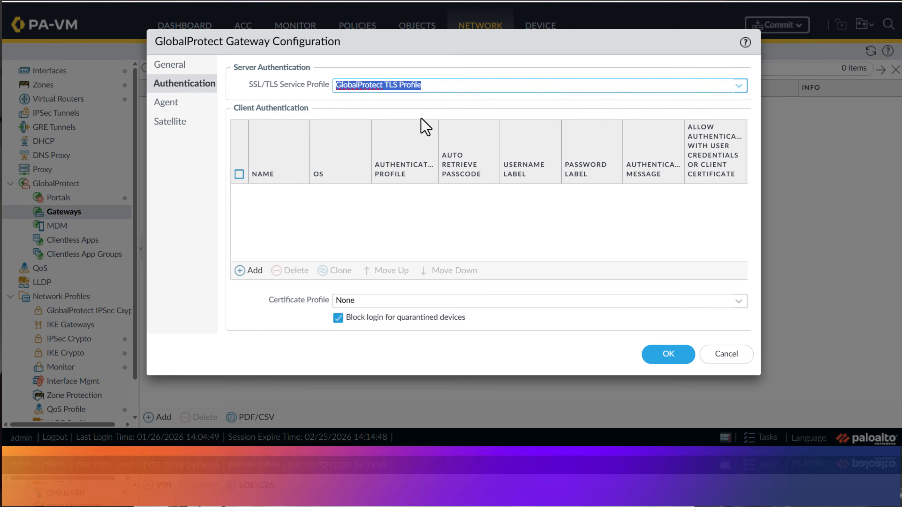
Step: Add a client authentication entry named GP Gateway Auth using the GlobalProtect LocalDB profile, allowing authentication with user credentials or client certificate
{"action": "left_click", "coordinate": [245, 270]}
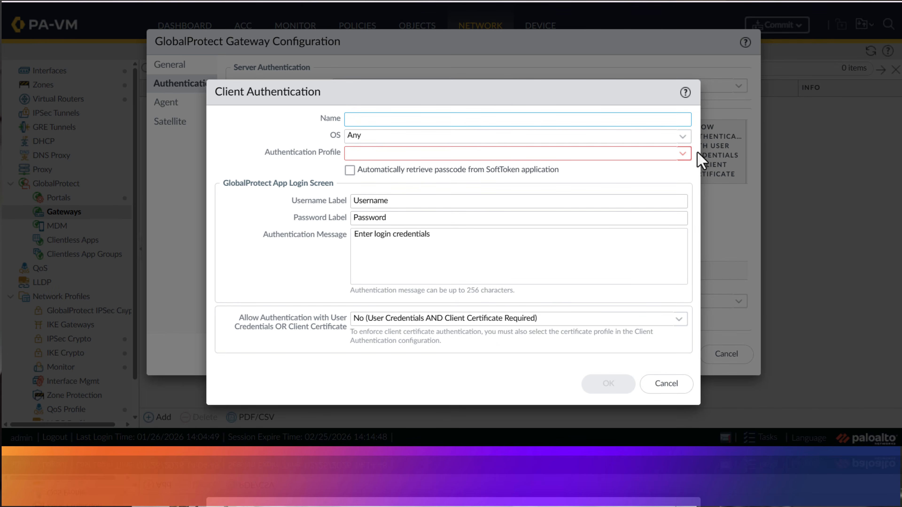
{"action": "left_click", "coordinate": [687, 159]}
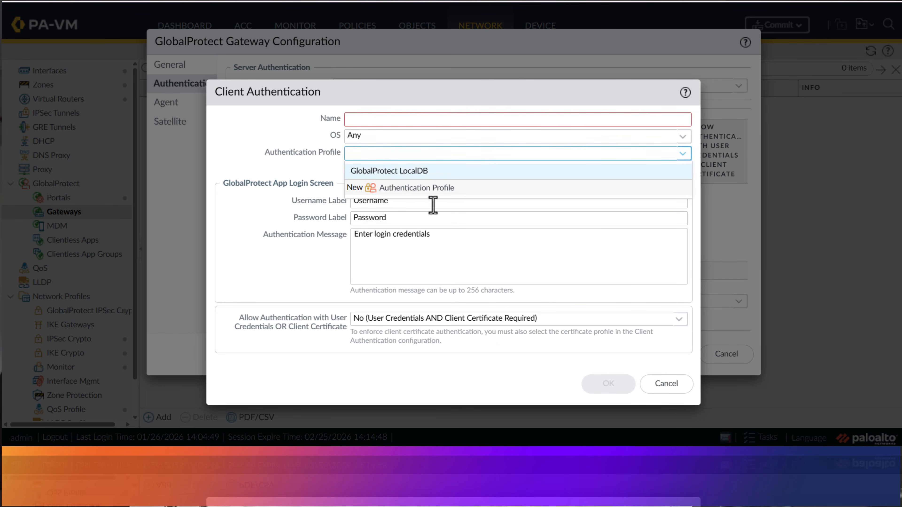
{"action": "left_click", "coordinate": [402, 173]}
{"action": "left_click", "coordinate": [404, 118]}
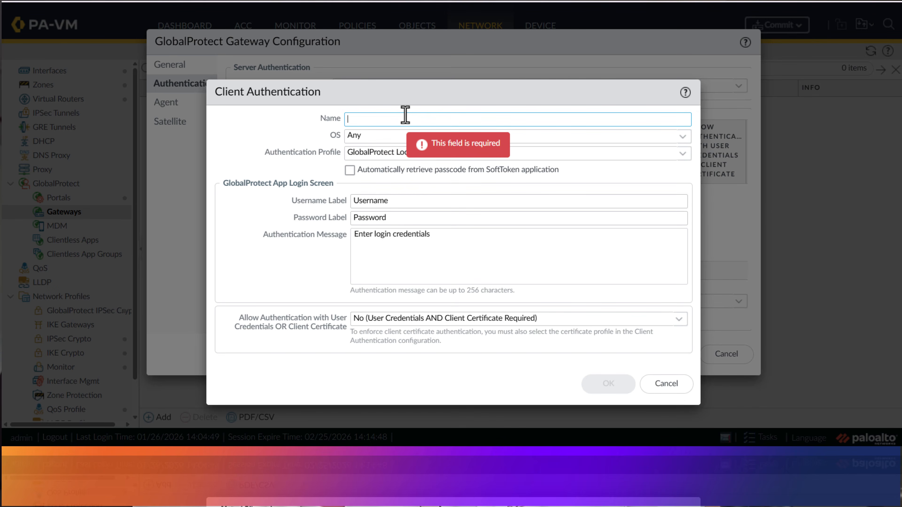
{"action": "type", "text": "GP Gateway Auth"}
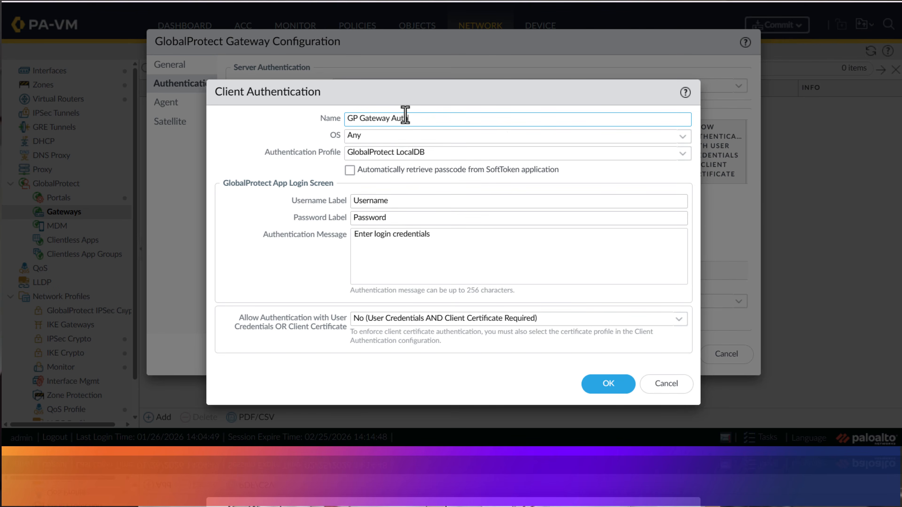
{"action": "left_click", "coordinate": [317, 157]}
{"action": "left_click_drag", "start_coordinate": [268, 163], "coordinate": [496, 200]}
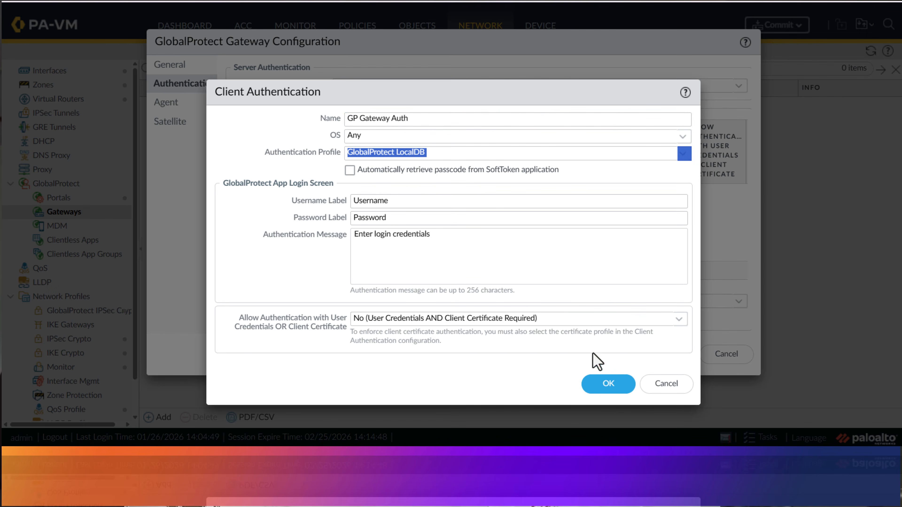
{"action": "left_click", "coordinate": [680, 321]}
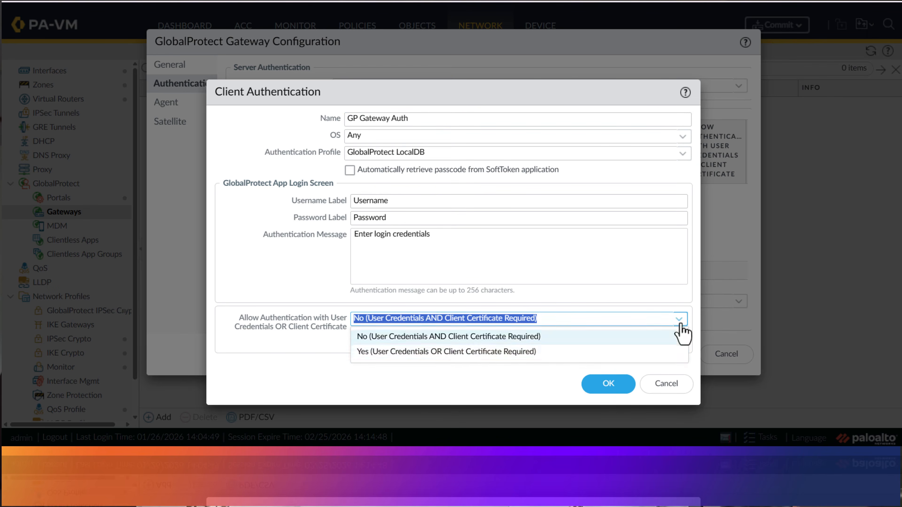
{"action": "left_click", "coordinate": [461, 351]}
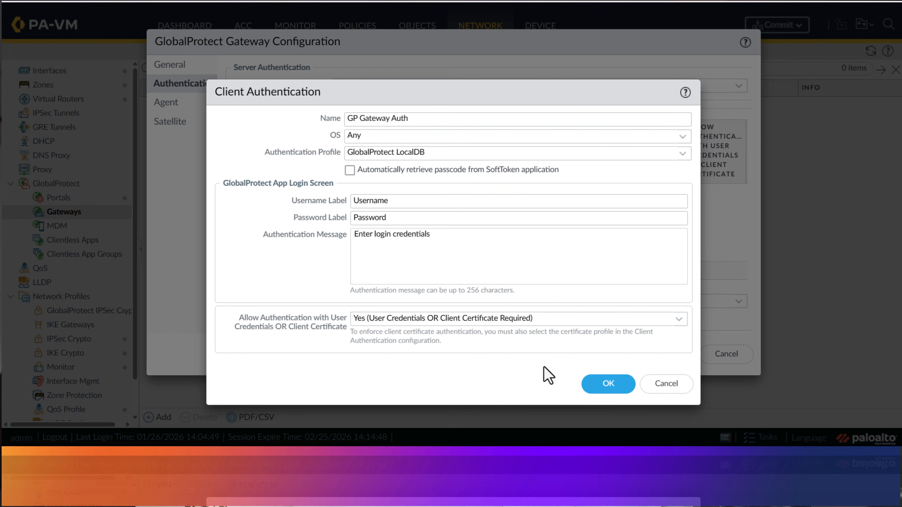
{"action": "left_click", "coordinate": [603, 387]}
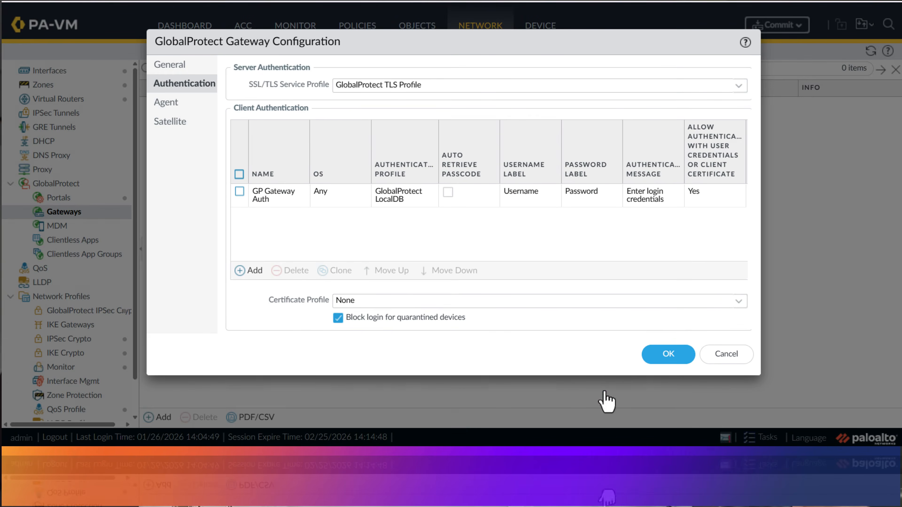
Step: Enable tunnel mode in the gateway's agent settings and select tunnel.2 as the tunnel interface
{"action": "left_click", "coordinate": [181, 103]}
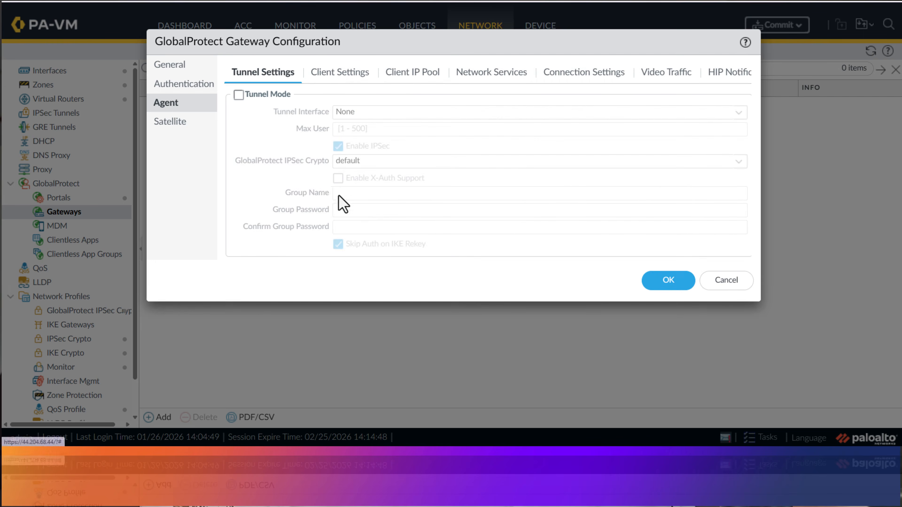
{"action": "left_click", "coordinate": [238, 94]}
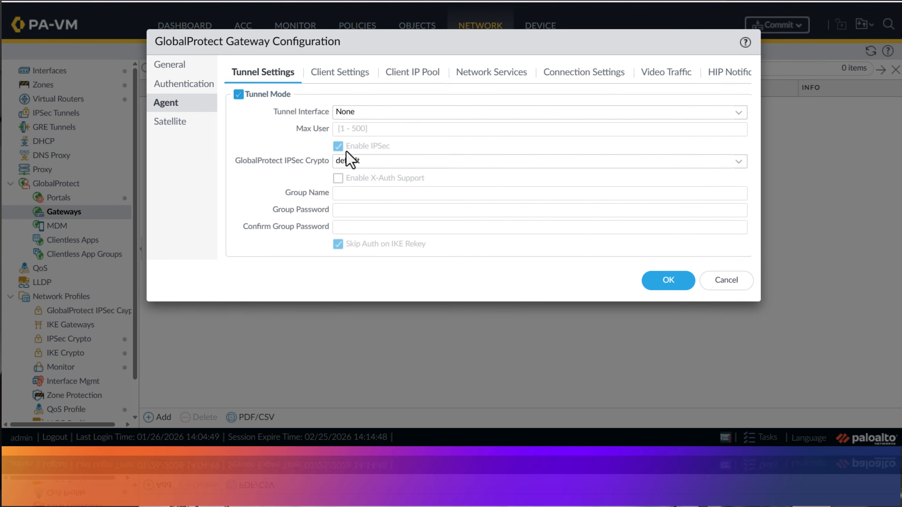
{"action": "left_click", "coordinate": [739, 113]}
{"action": "left_click", "coordinate": [414, 160]}
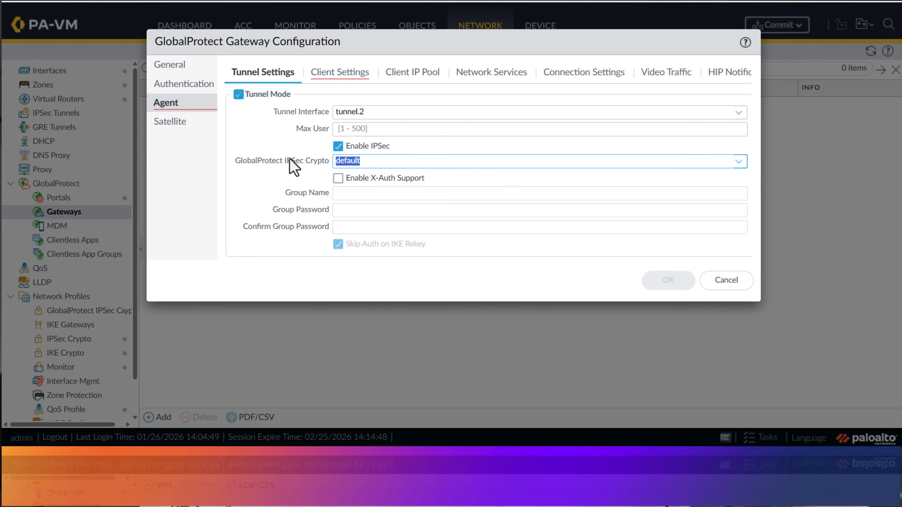
{"action": "left_click", "coordinate": [277, 188]}
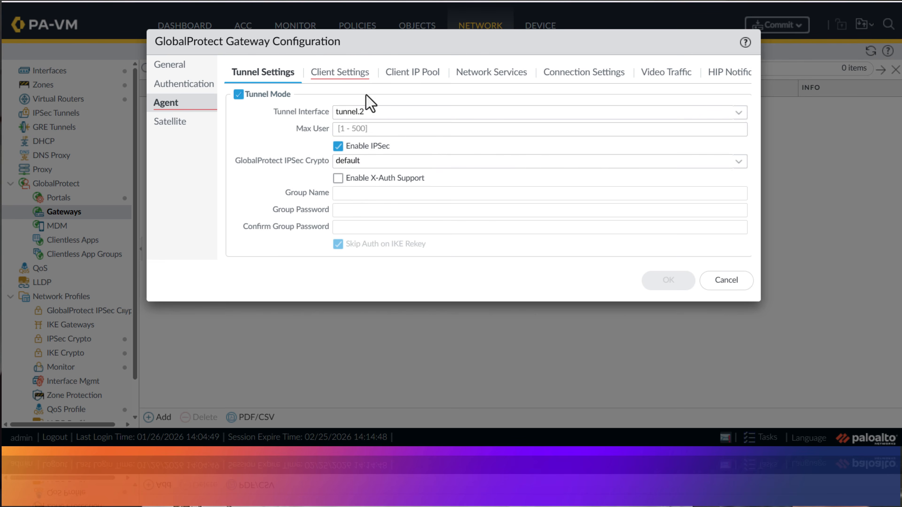
Step: Add a client settings config named GW Client Settings to the gateway's agent configuration, matching any source user and any OS
{"action": "left_click", "coordinate": [351, 73]}
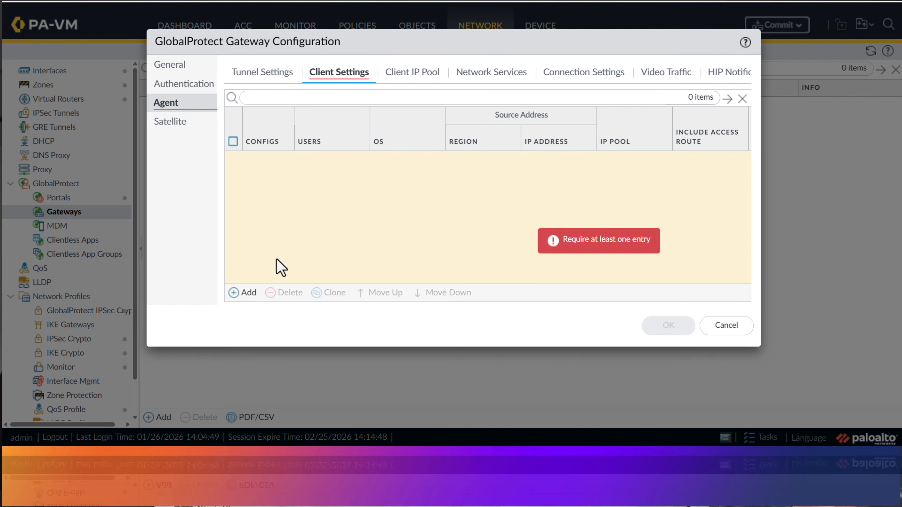
{"action": "left_click", "coordinate": [235, 295]}
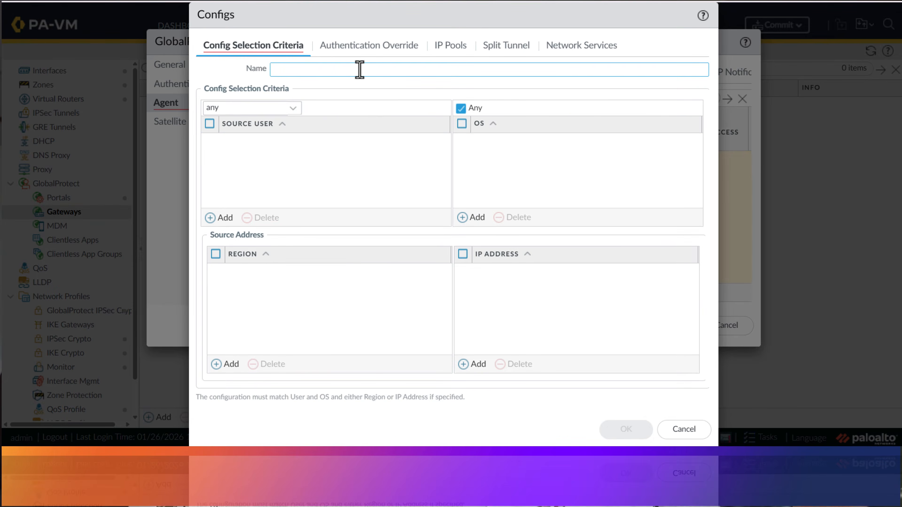
{"action": "type", "text": "GW Client Settings"}
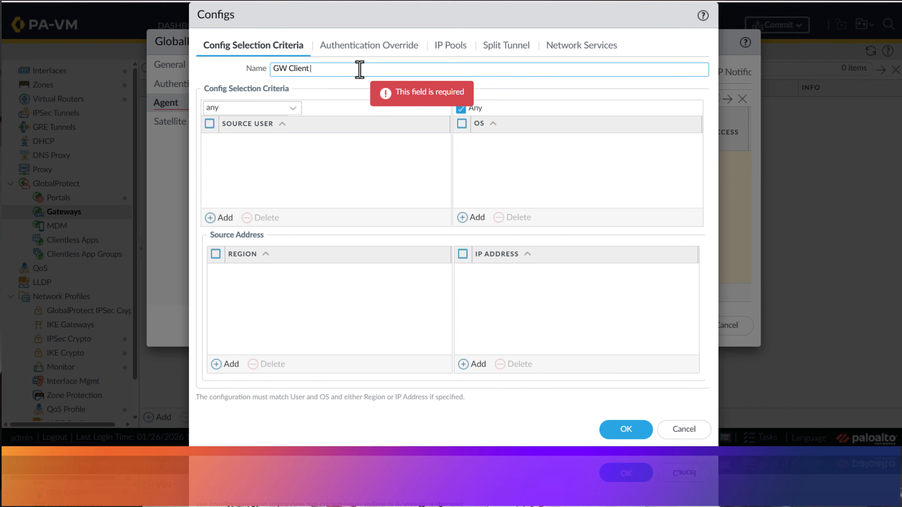
{"action": "left_click", "coordinate": [220, 79]}
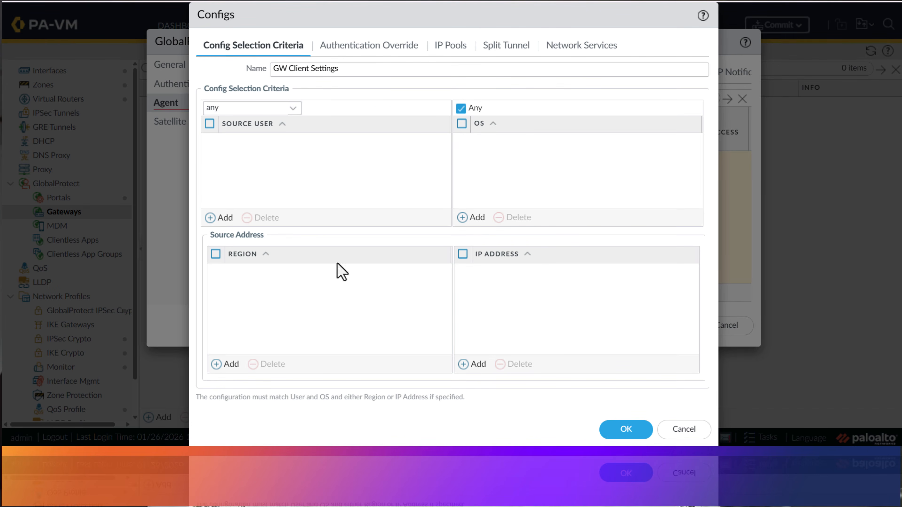
{"action": "left_click", "coordinate": [379, 50]}
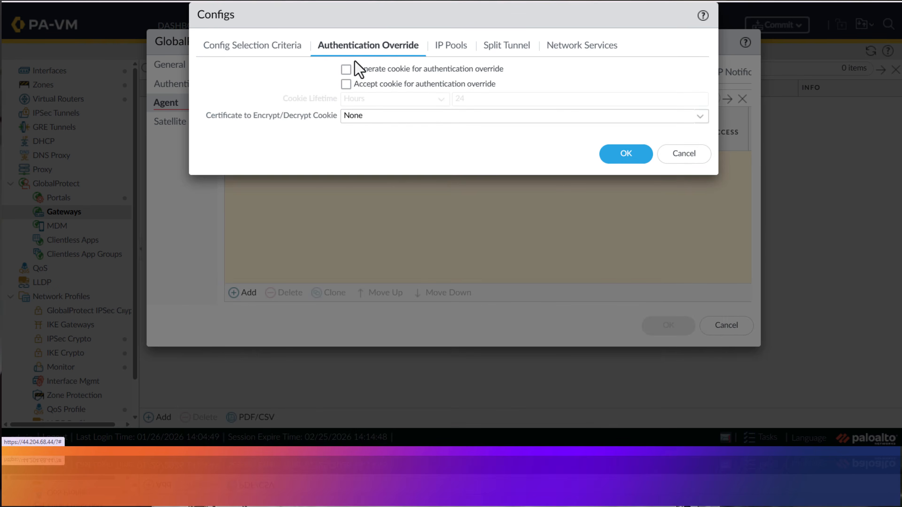
{"action": "left_click", "coordinate": [457, 53]}
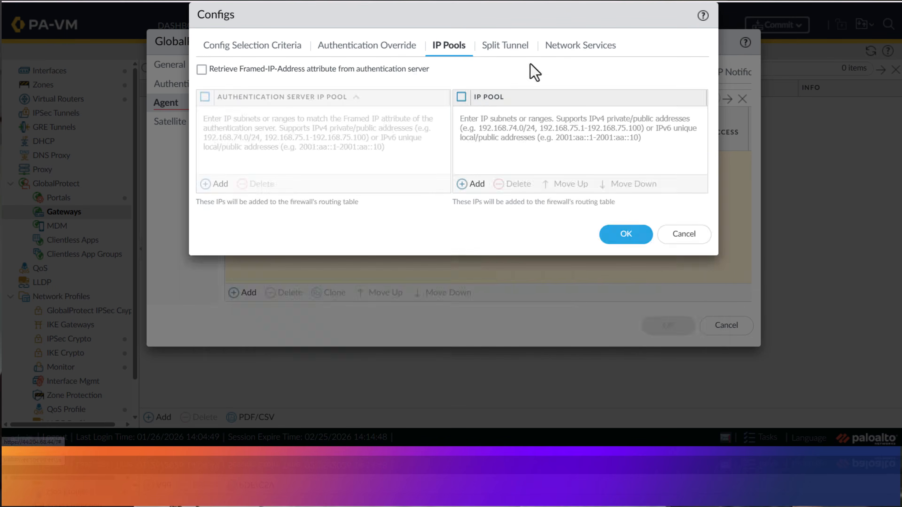
{"action": "left_click", "coordinate": [520, 48]}
{"action": "left_click", "coordinate": [585, 45]}
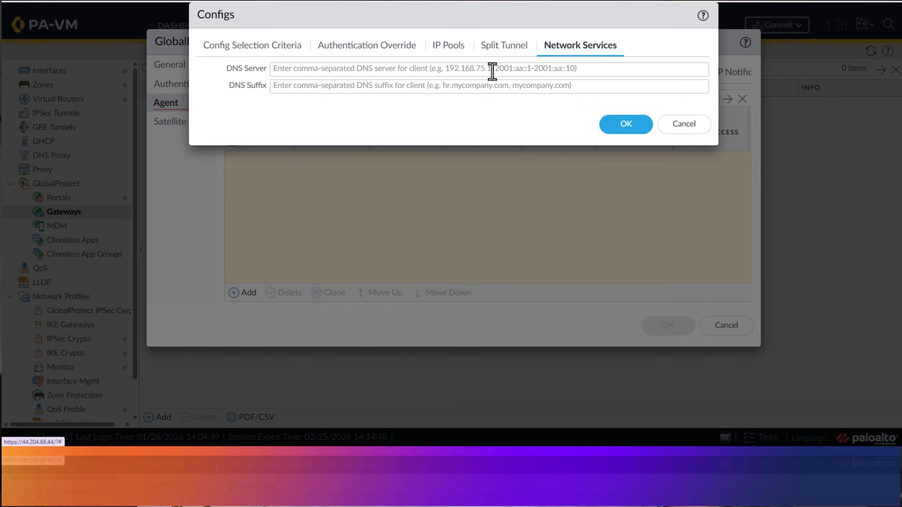
{"action": "left_click", "coordinate": [223, 43]}
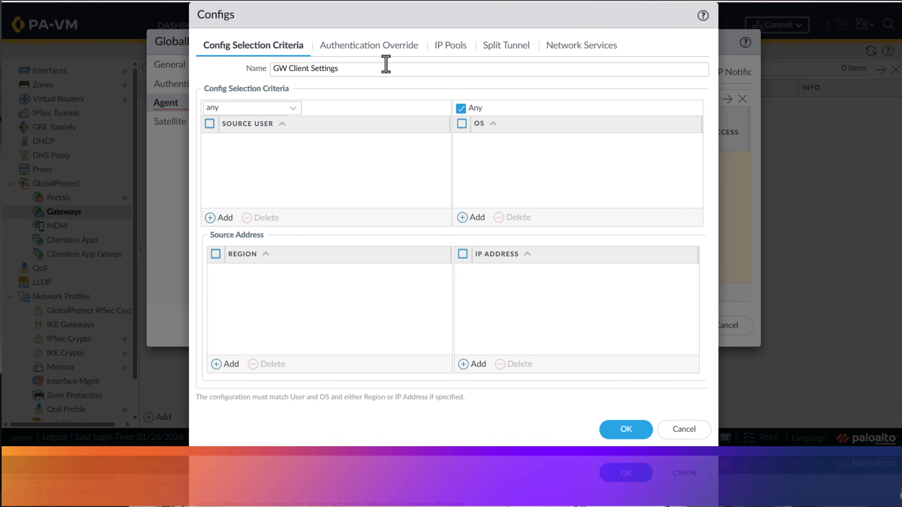
{"action": "left_click", "coordinate": [639, 431]}
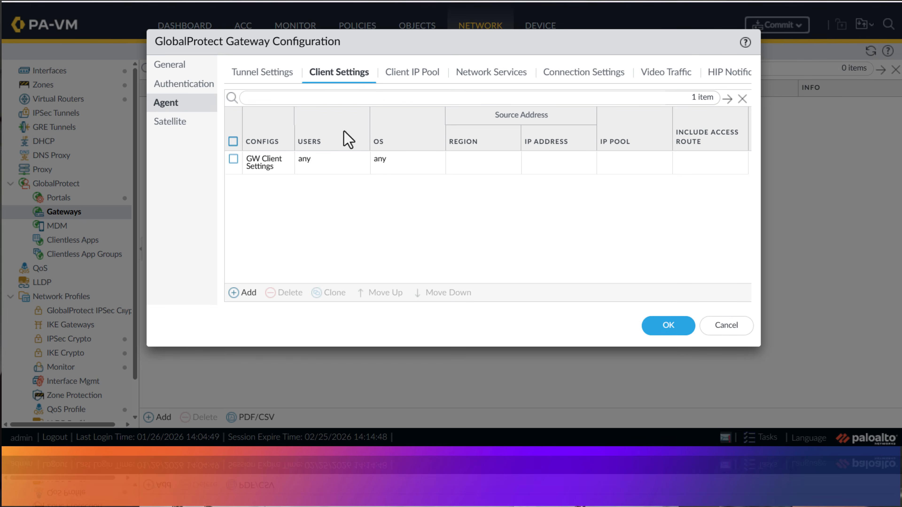
Step: Add the IP pool 192.168.67.0/24 to the GW Client Settings config
{"action": "left_click", "coordinate": [397, 77]}
{"action": "left_click", "coordinate": [345, 75]}
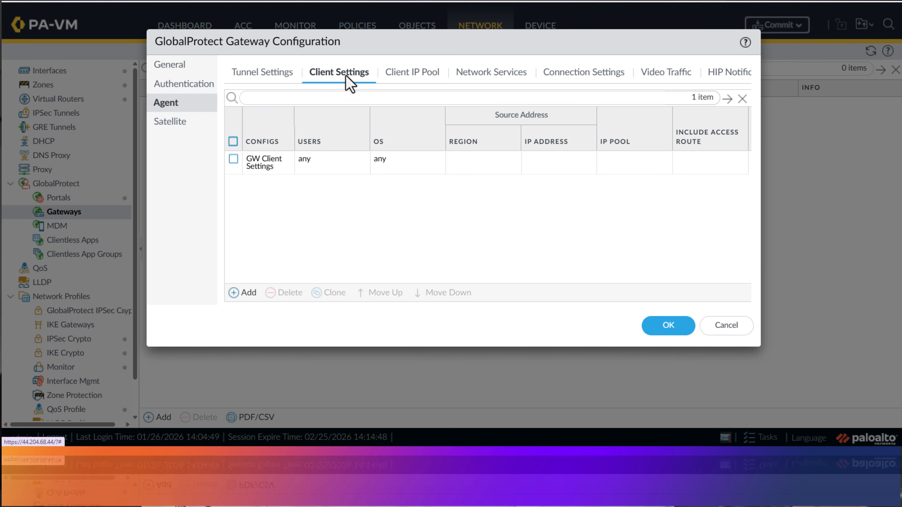
{"action": "left_click", "coordinate": [264, 164]}
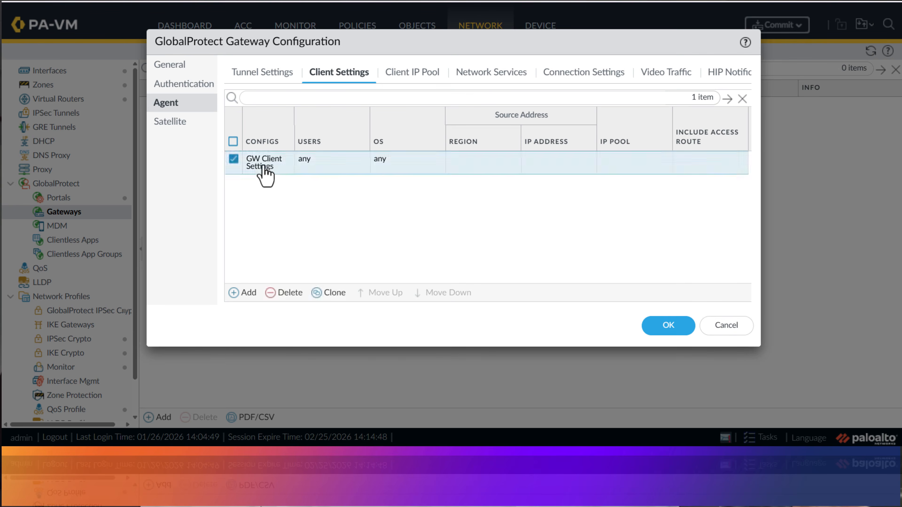
{"action": "left_click", "coordinate": [448, 48]}
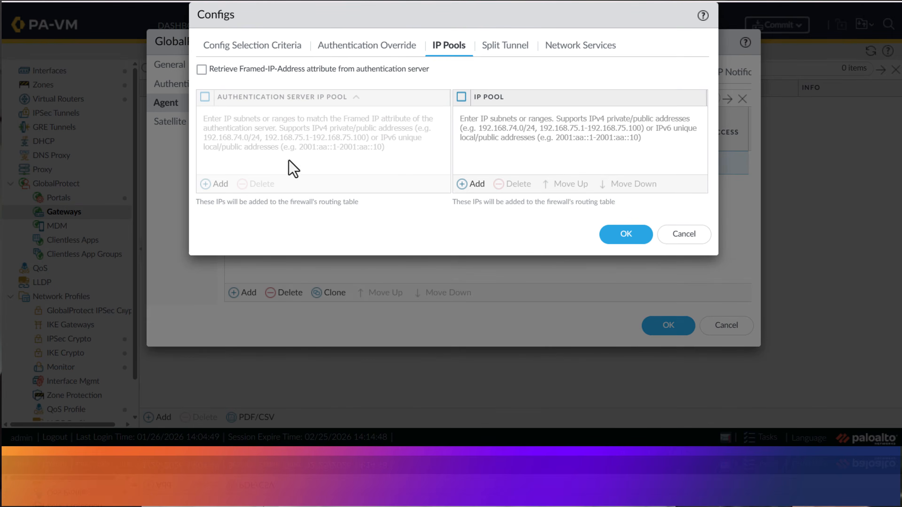
{"action": "left_click", "coordinate": [469, 199]}
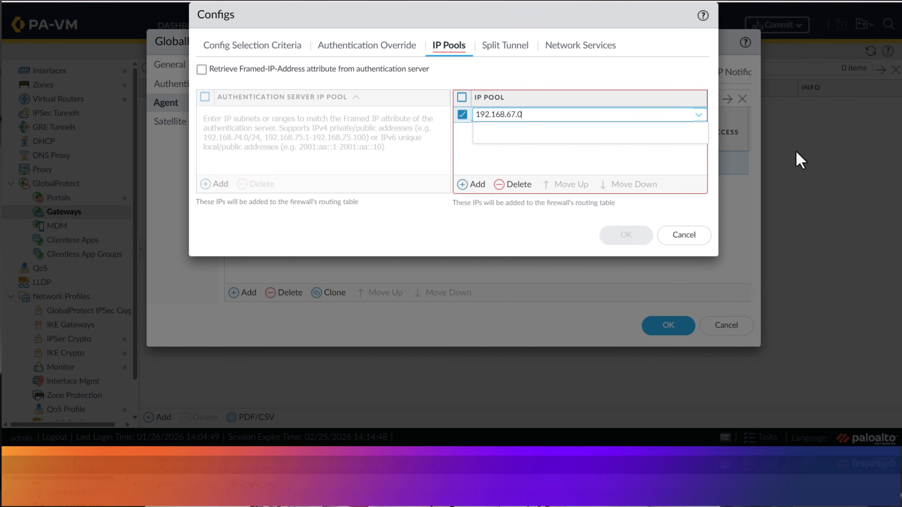
{"action": "left_click", "coordinate": [515, 216]}
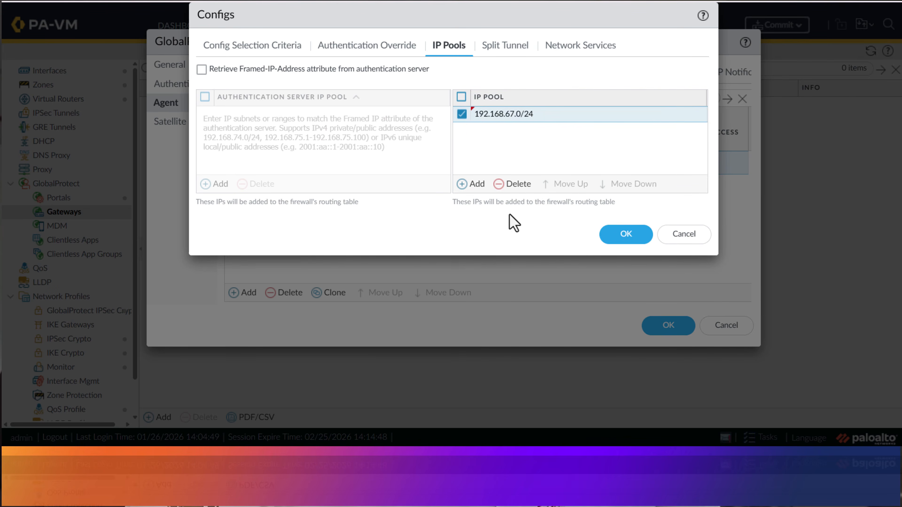
{"action": "left_click", "coordinate": [462, 114]}
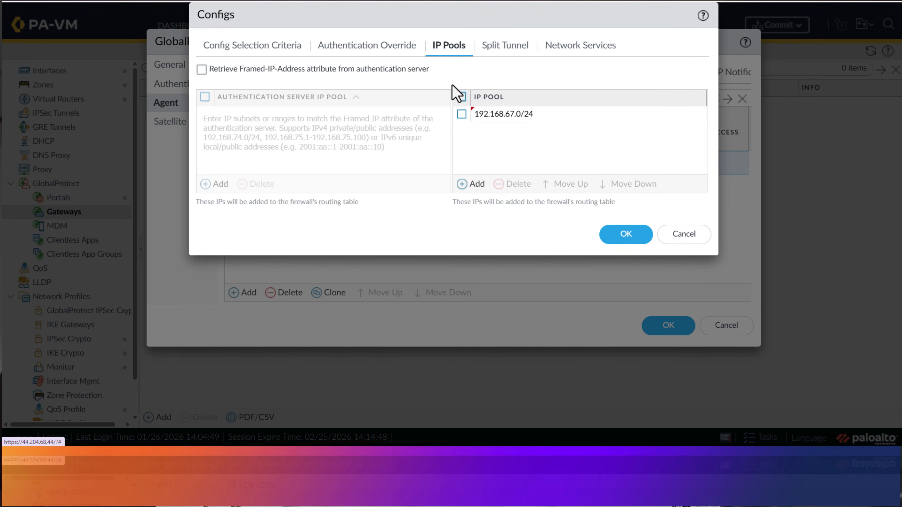
{"action": "left_click", "coordinate": [393, 47]}
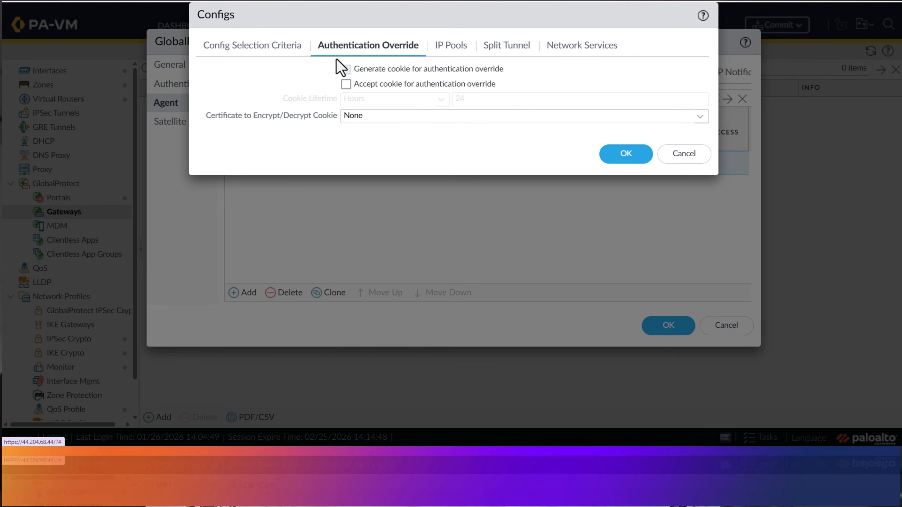
{"action": "left_click", "coordinate": [458, 53]}
{"action": "left_click", "coordinate": [271, 53]}
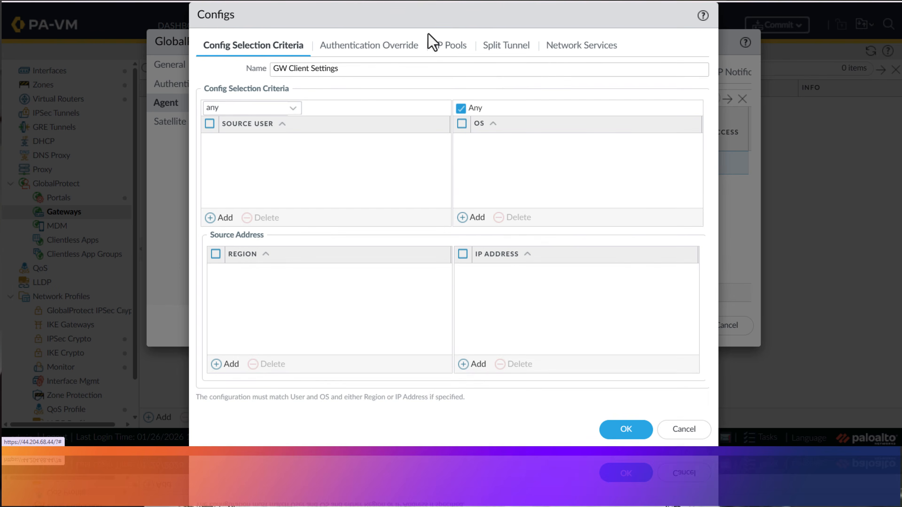
{"action": "left_click", "coordinate": [626, 430]}
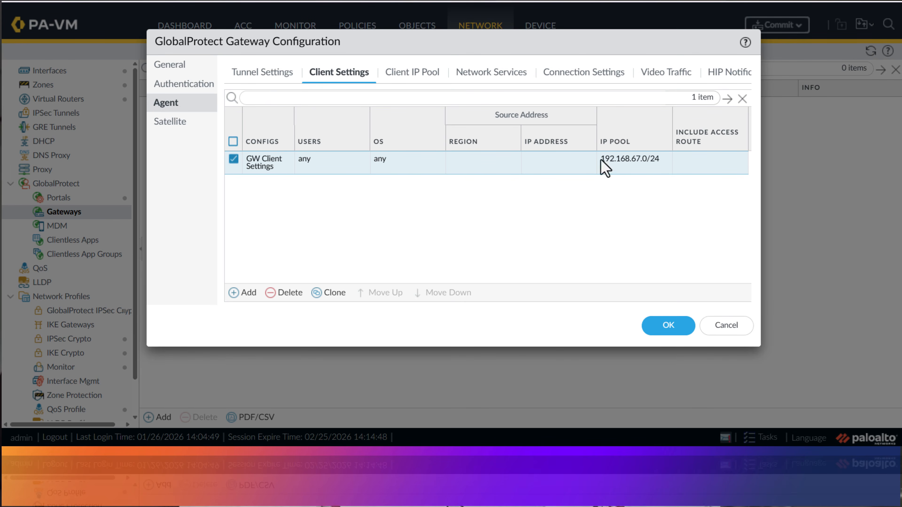
Step: Check the gateway-level client IP pool and save the gateway configuration
{"action": "left_click", "coordinate": [411, 73]}
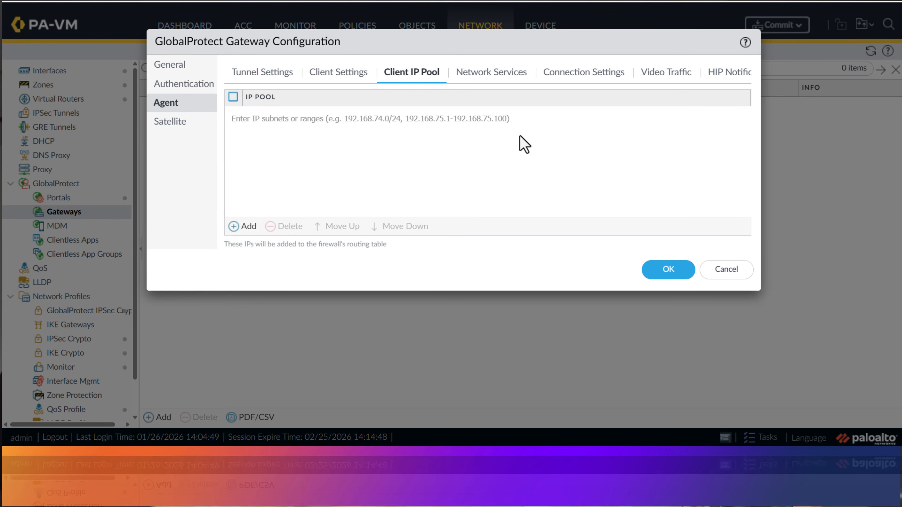
{"action": "left_click", "coordinate": [369, 73]}
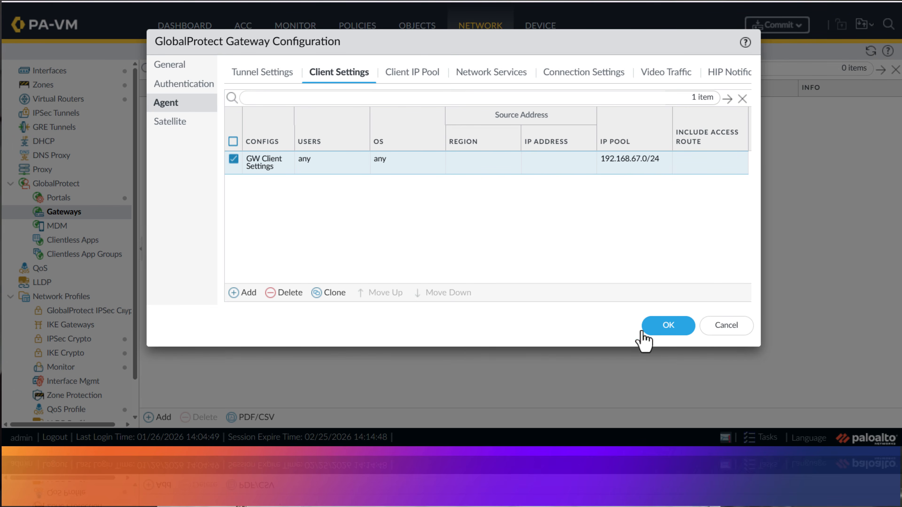
{"action": "left_click", "coordinate": [669, 331]}
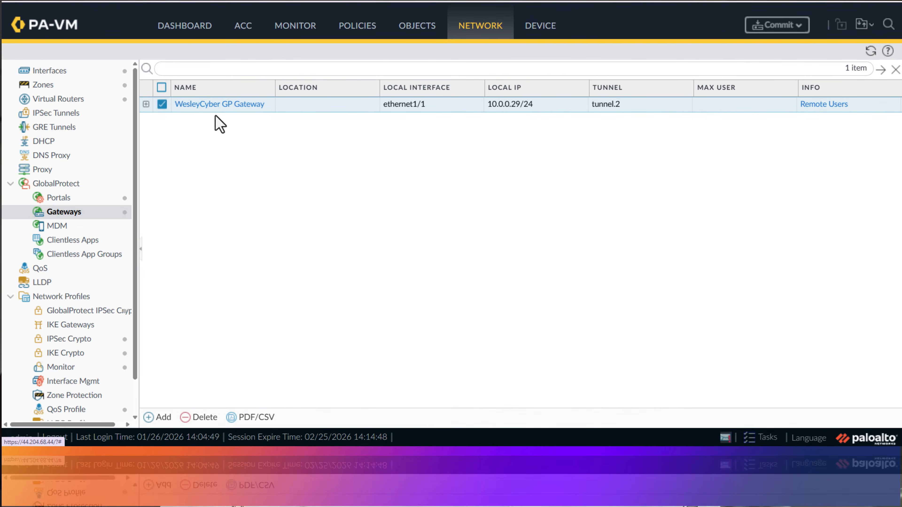
Step: Open the external gateway settings of the WesleyCyber GP Auth agent config in the WesleyCyber Demo GP Portal
{"action": "left_click", "coordinate": [87, 200]}
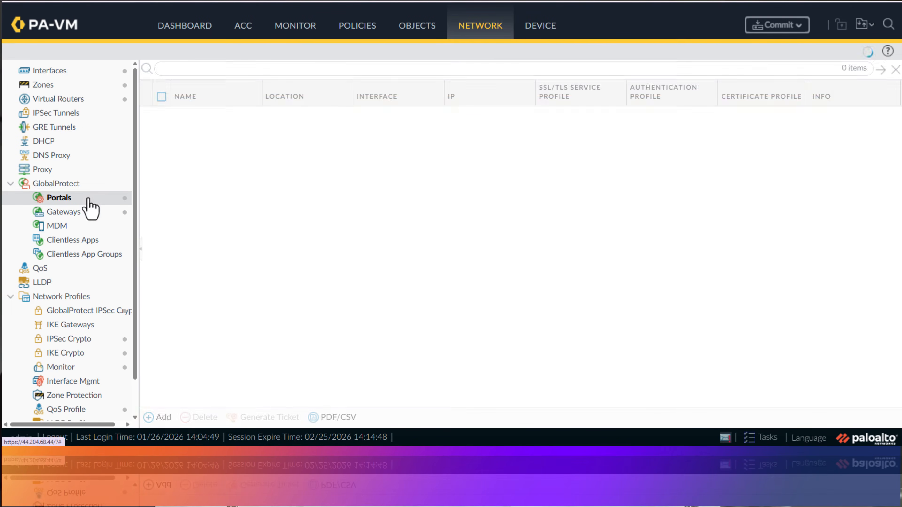
{"action": "left_click", "coordinate": [209, 121]}
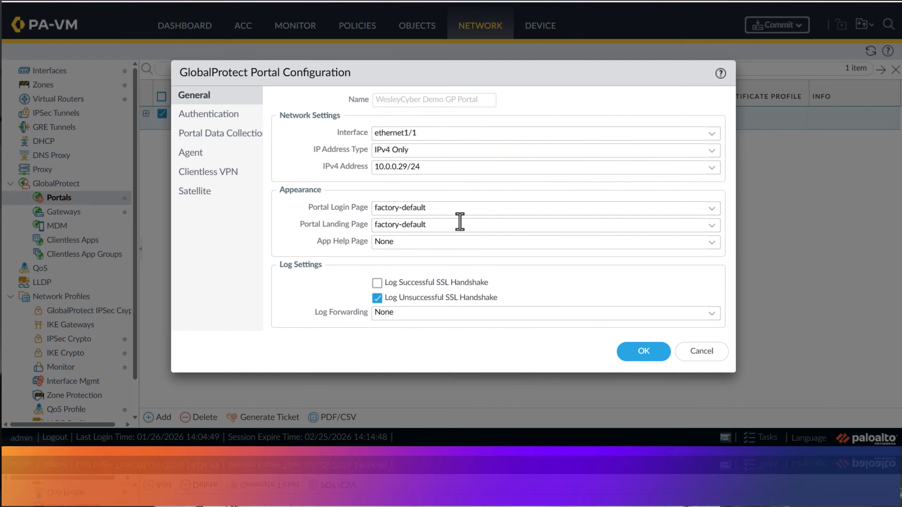
{"action": "key", "text": "ctrl+plus"}
{"action": "key", "text": "ctrl+plus"}
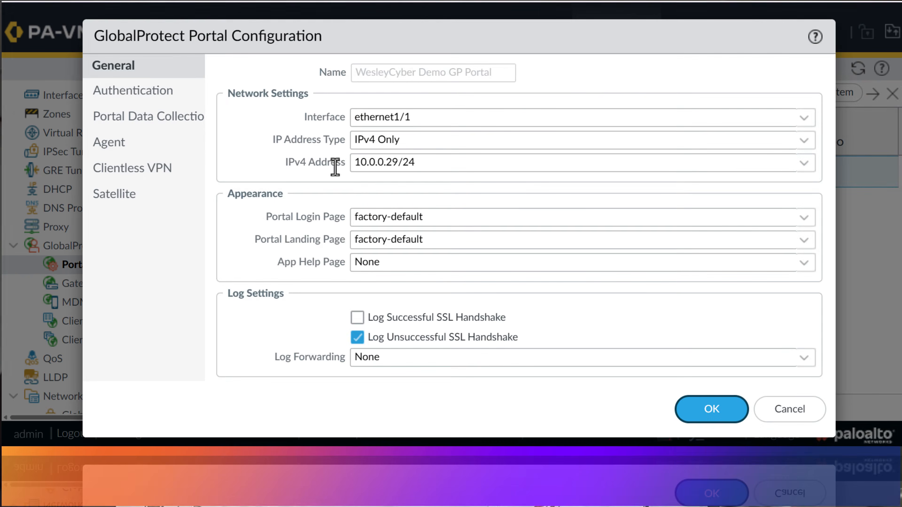
{"action": "left_click", "coordinate": [143, 144]}
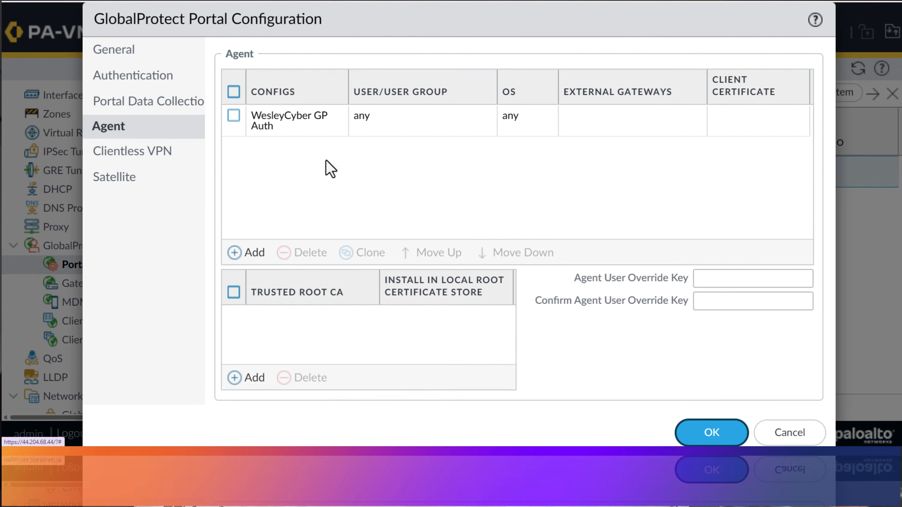
{"action": "left_click", "coordinate": [306, 129]}
{"action": "left_click", "coordinate": [449, 69]}
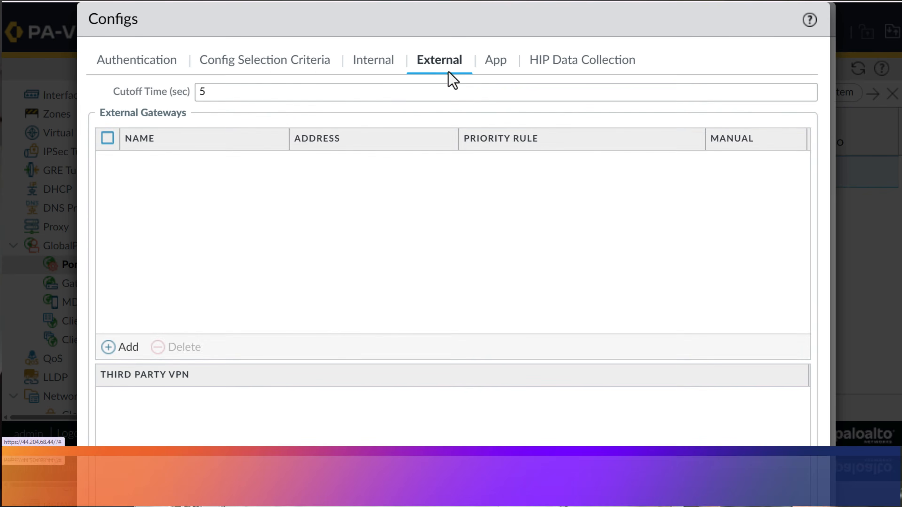
Step: Add an external gateway named WesleyCyber GP Gateway with FQDN gp-demo.wesleycyber.me, source region Any and priority Highest
{"action": "left_click", "coordinate": [133, 344]}
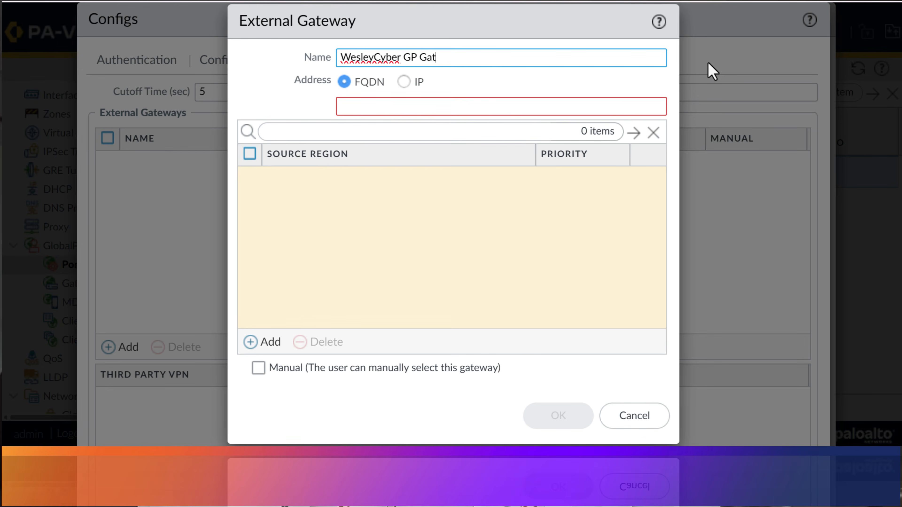
{"action": "left_click", "coordinate": [474, 108]}
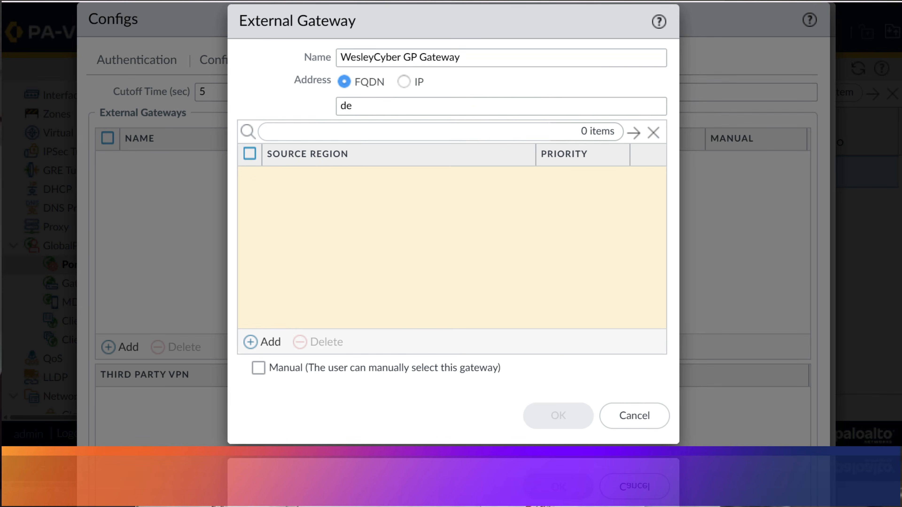
{"action": "double_click", "coordinate": [403, 103]}
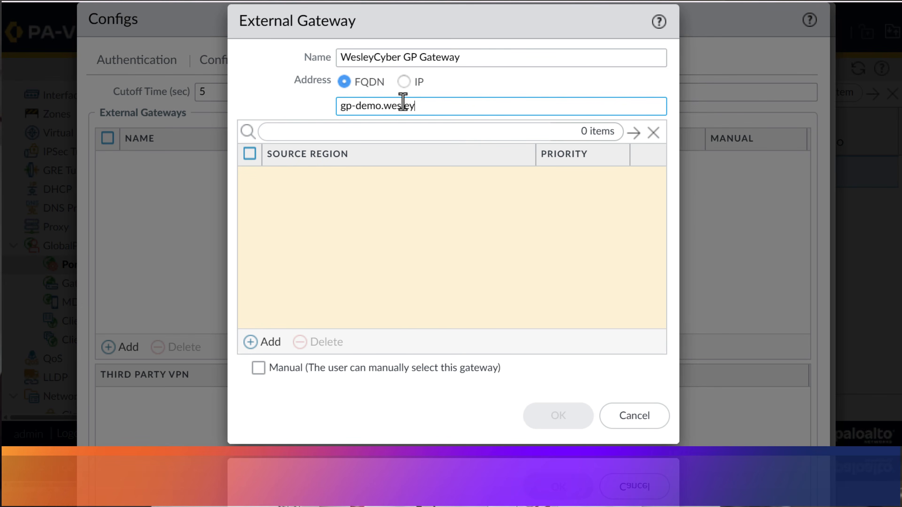
{"action": "left_click", "coordinate": [287, 106]}
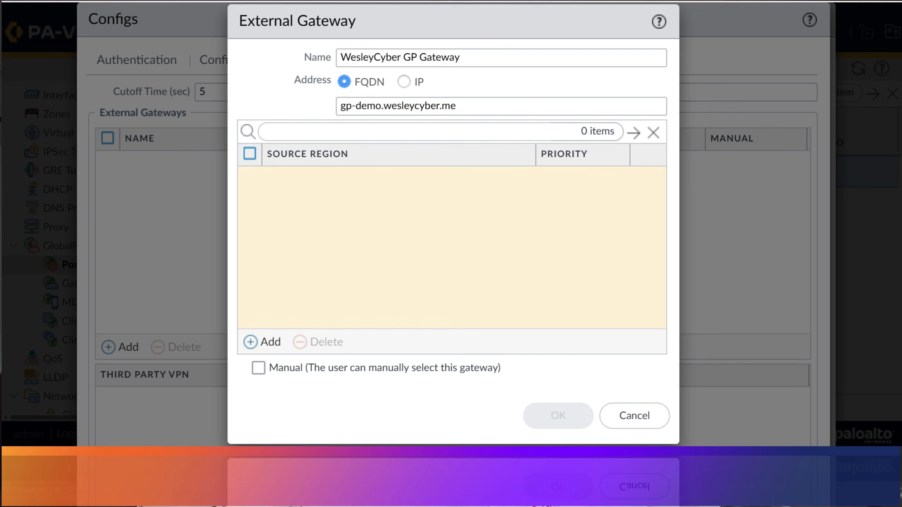
{"action": "left_click", "coordinate": [262, 351]}
{"action": "left_click", "coordinate": [631, 214]}
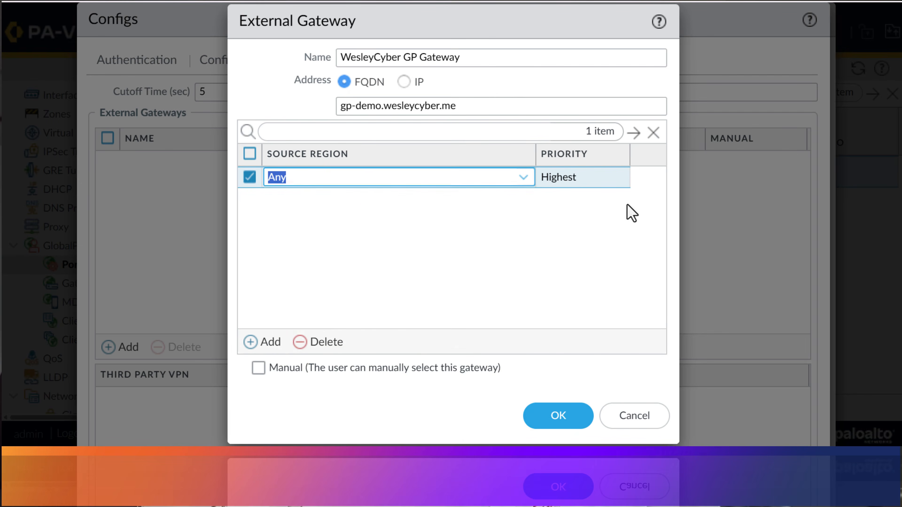
{"action": "left_click", "coordinate": [426, 240]}
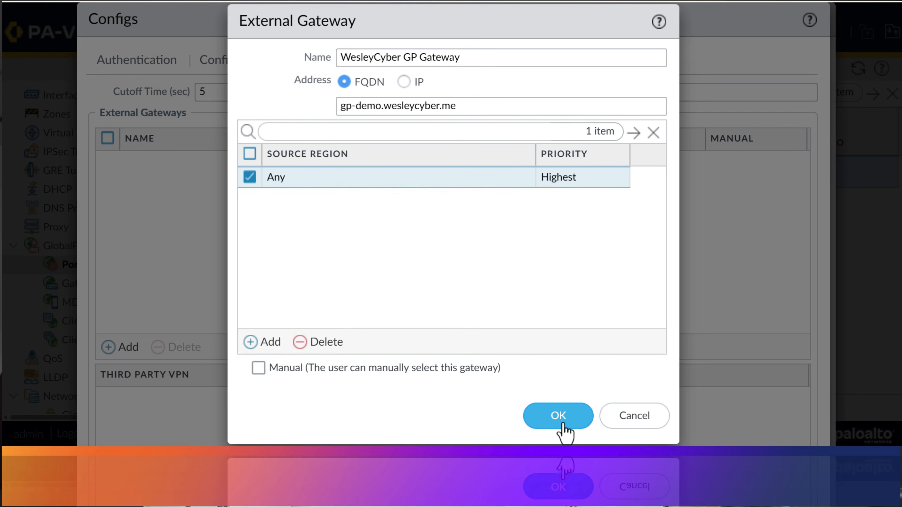
{"action": "left_click", "coordinate": [549, 423]}
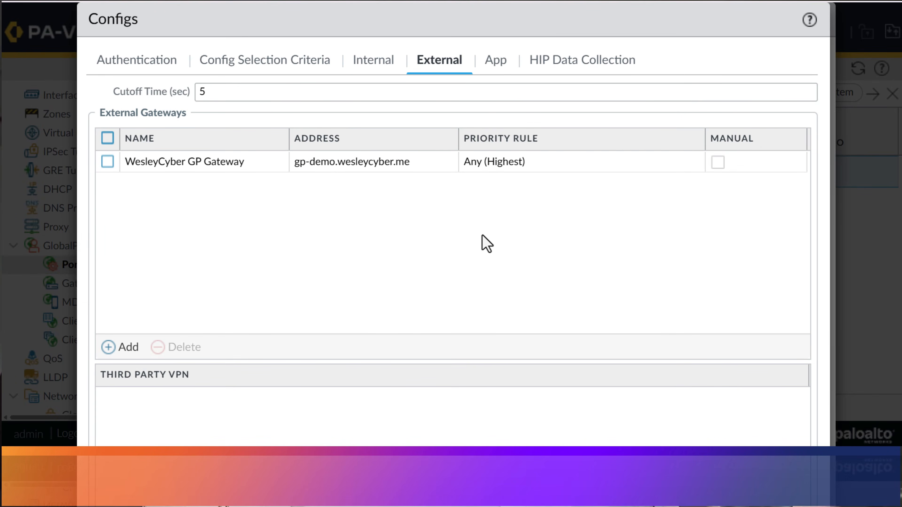
Step: Review the app settings of the WesleyCyber GP Auth agent config, then save the agent config and the portal configuration
{"action": "key", "text": "ctrl+minus"}
{"action": "key", "text": "ctrl+minus"}
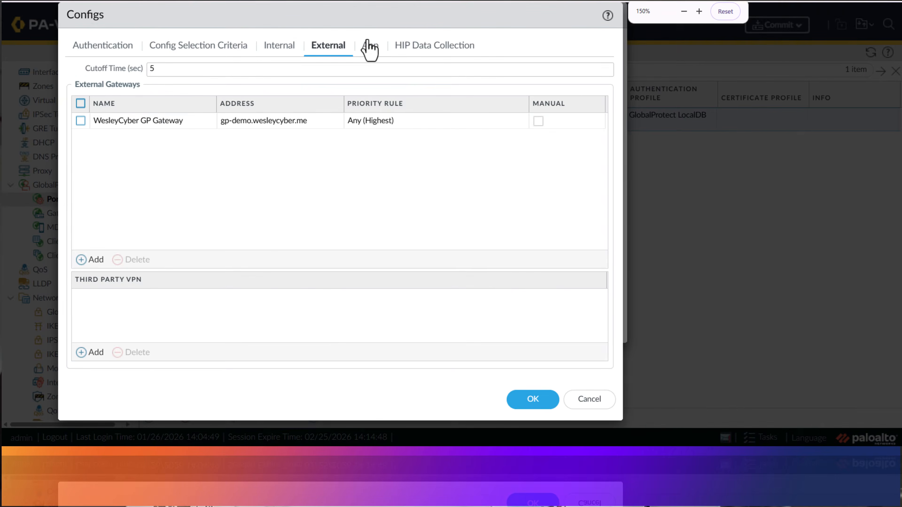
{"action": "left_click", "coordinate": [368, 45]}
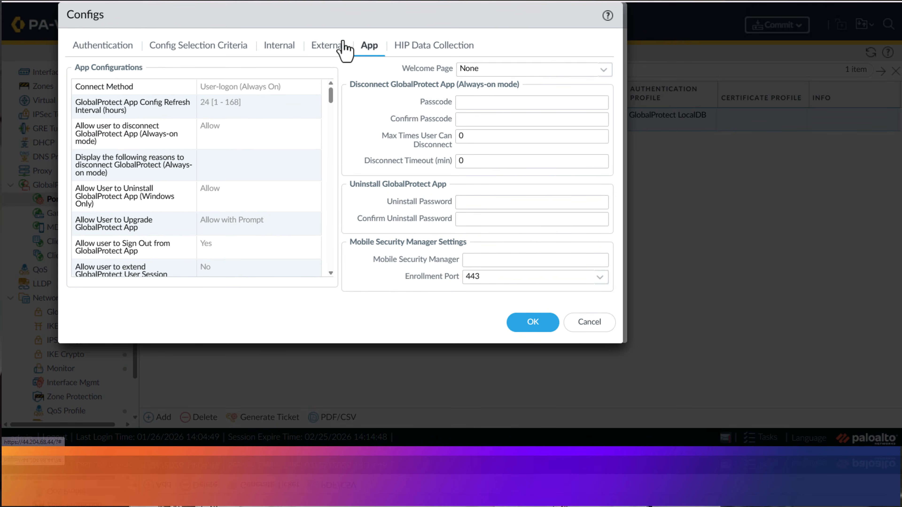
{"action": "left_click", "coordinate": [530, 322]}
{"action": "key", "text": "ctrl+plus"}
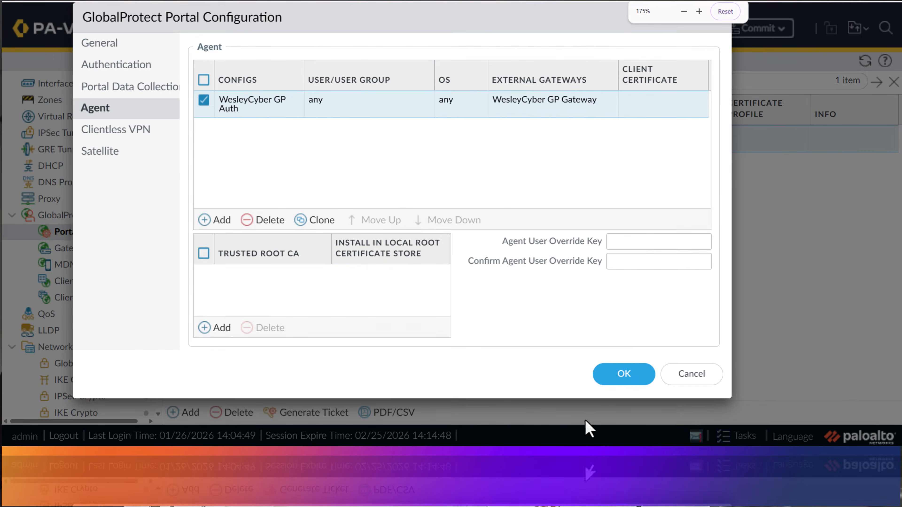
{"action": "left_click", "coordinate": [620, 387]}
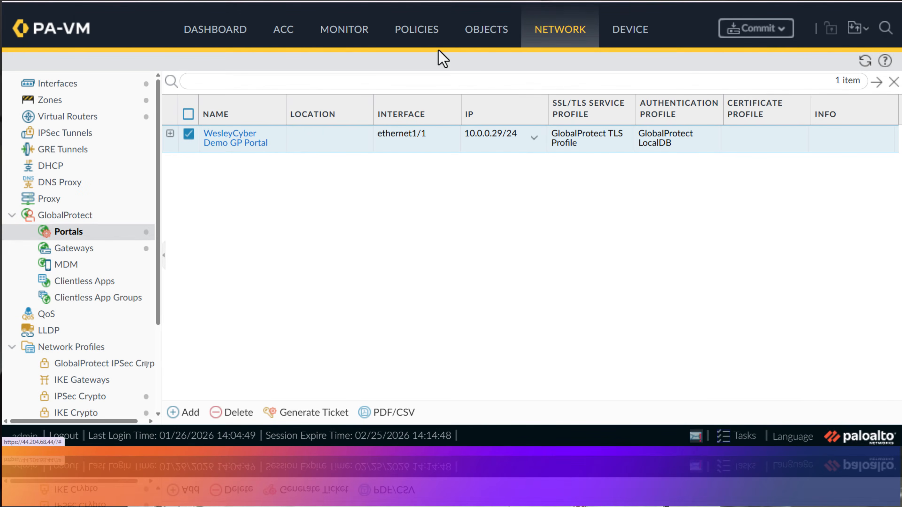
Step: Create a NAT policy rule named GP NAT
{"action": "left_click", "coordinate": [434, 32]}
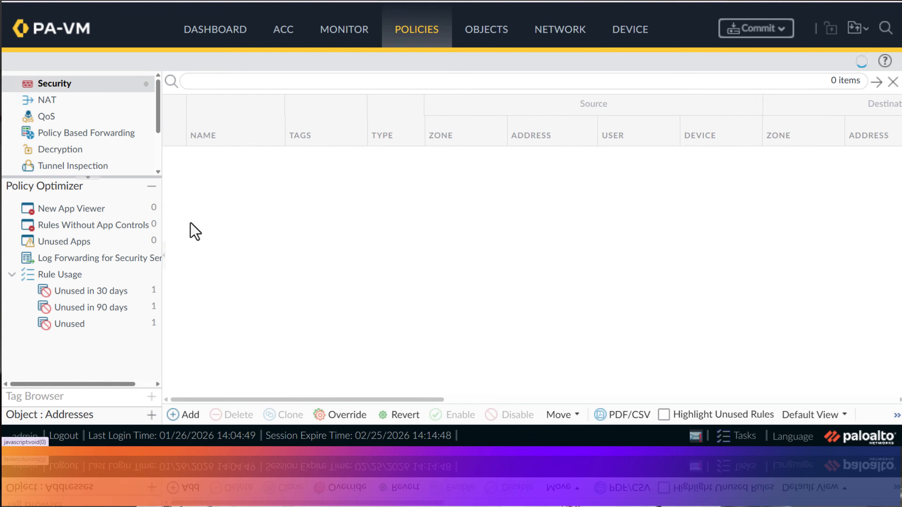
{"action": "left_click", "coordinate": [98, 103]}
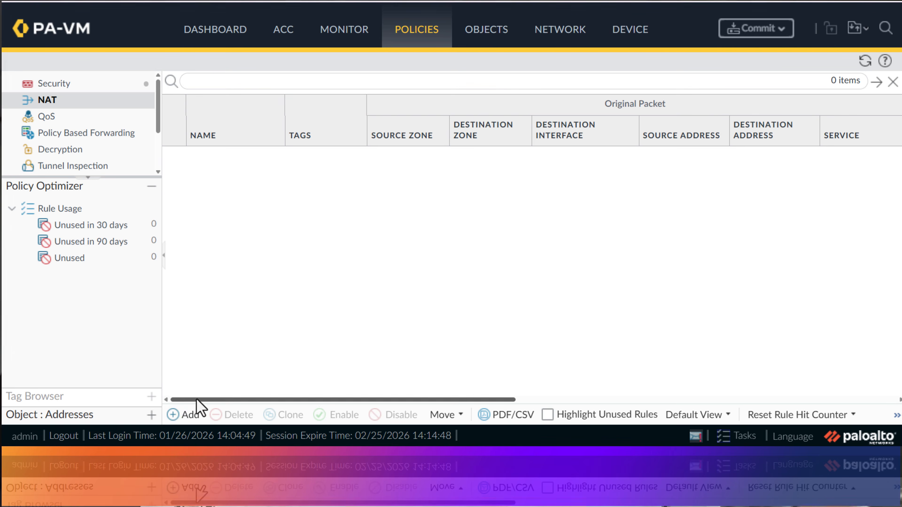
{"action": "left_click", "coordinate": [191, 415]}
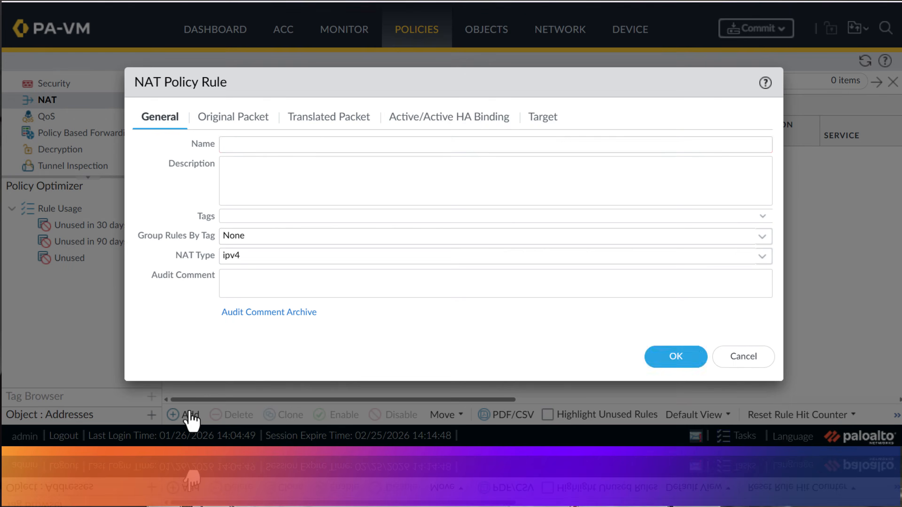
{"action": "left_click", "coordinate": [324, 148]}
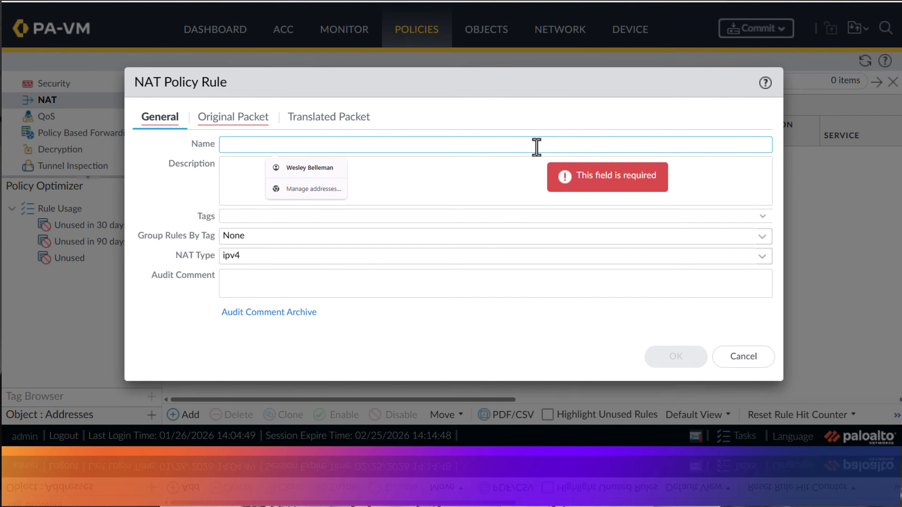
{"action": "type", "text": "GP NAT"}
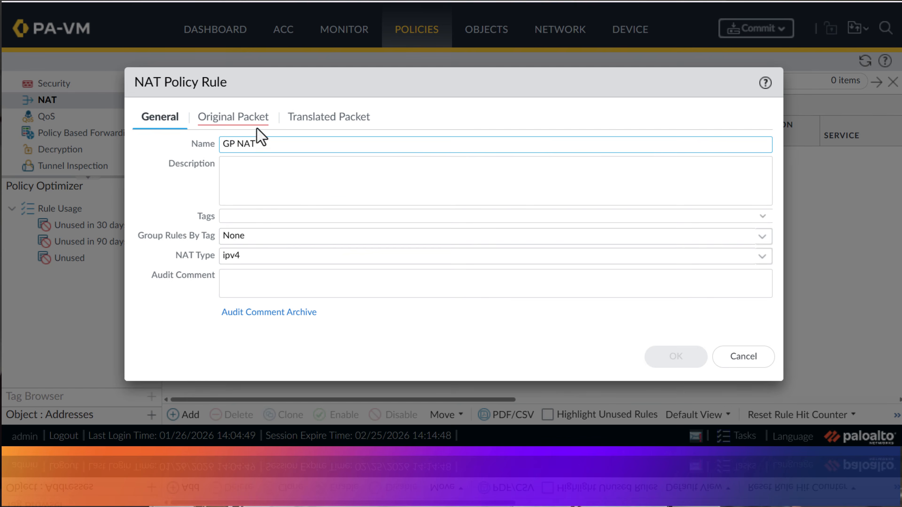
Step: Set the NAT rule's source zone to gp-users and its destination zone to Internal
{"action": "left_click", "coordinate": [266, 119]}
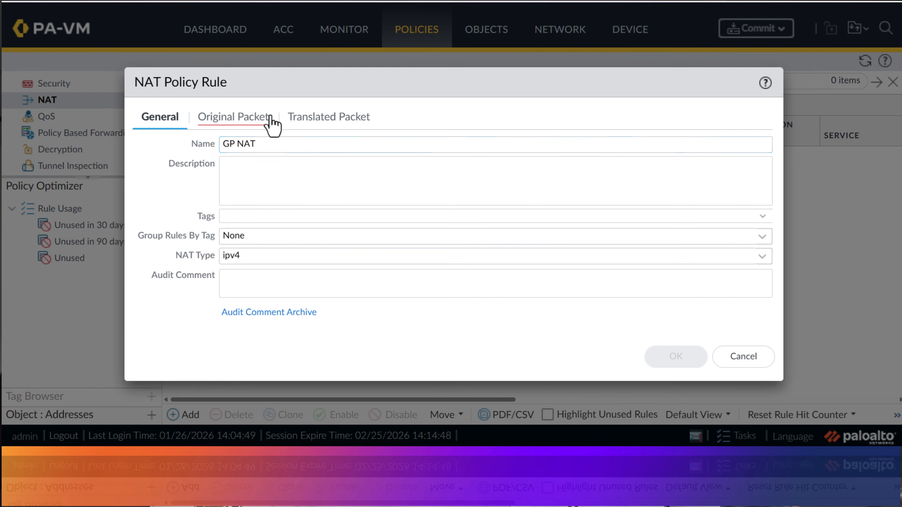
{"action": "left_click", "coordinate": [144, 320]}
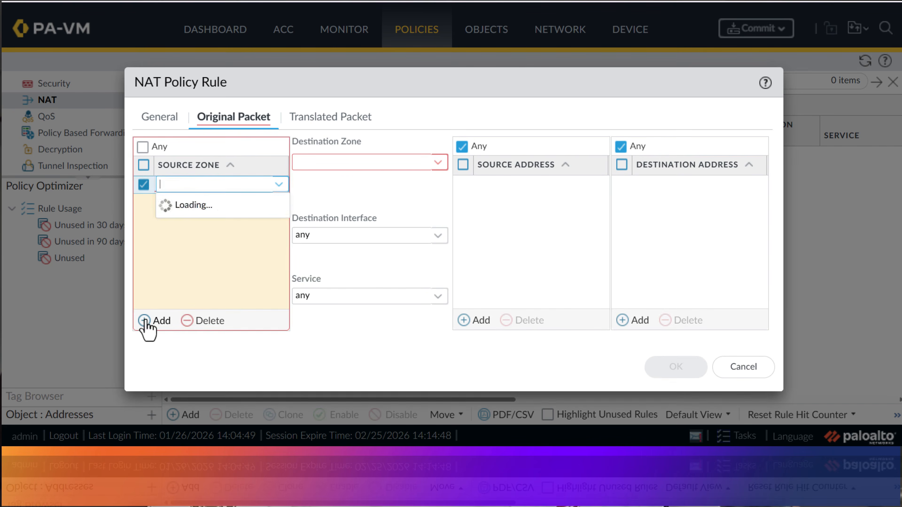
{"action": "left_click", "coordinate": [204, 204]}
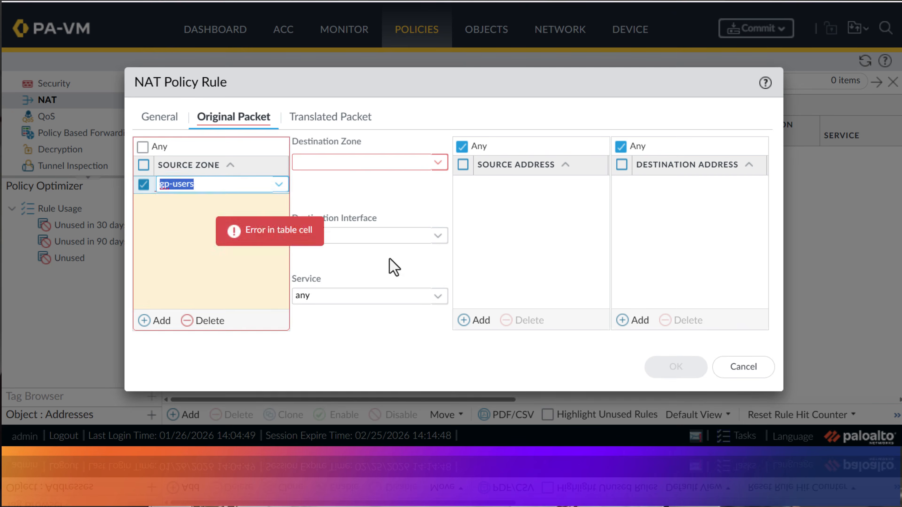
{"action": "left_click", "coordinate": [437, 164]}
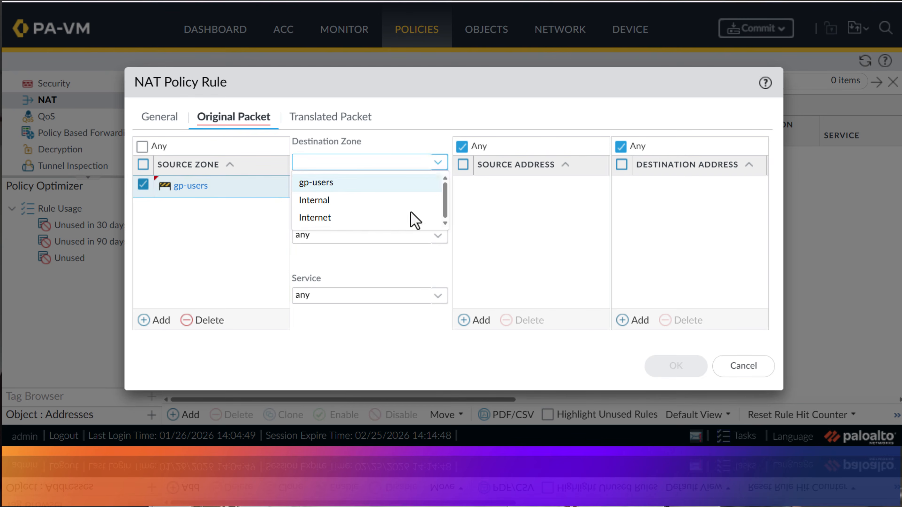
{"action": "left_click", "coordinate": [394, 202]}
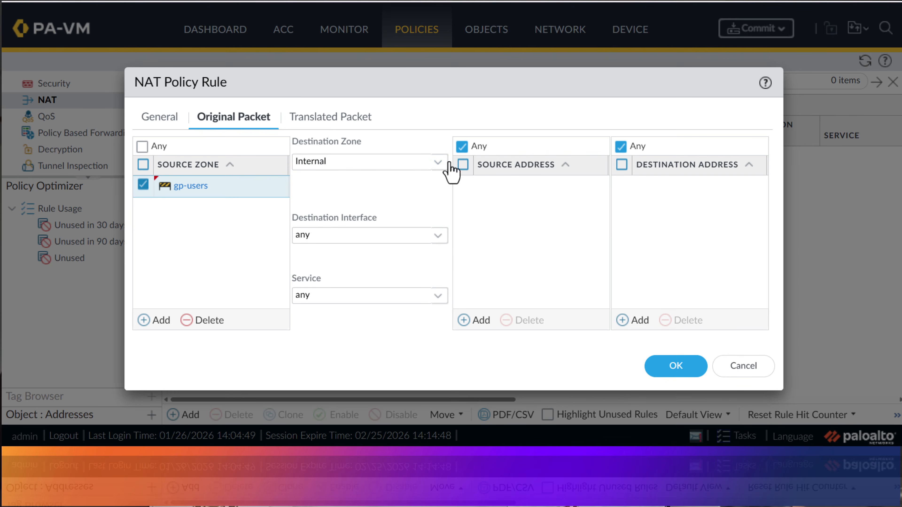
Step: Add 192.168.67.0/24 as the source address in the NAT rule's original packet settings
{"action": "left_click", "coordinate": [481, 320]}
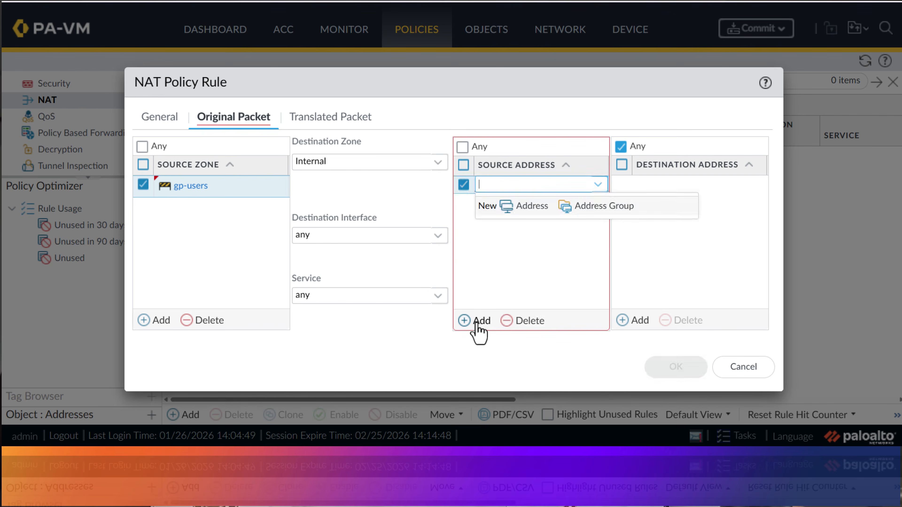
{"action": "left_click", "coordinate": [520, 222]}
{"action": "left_click", "coordinate": [723, 304]}
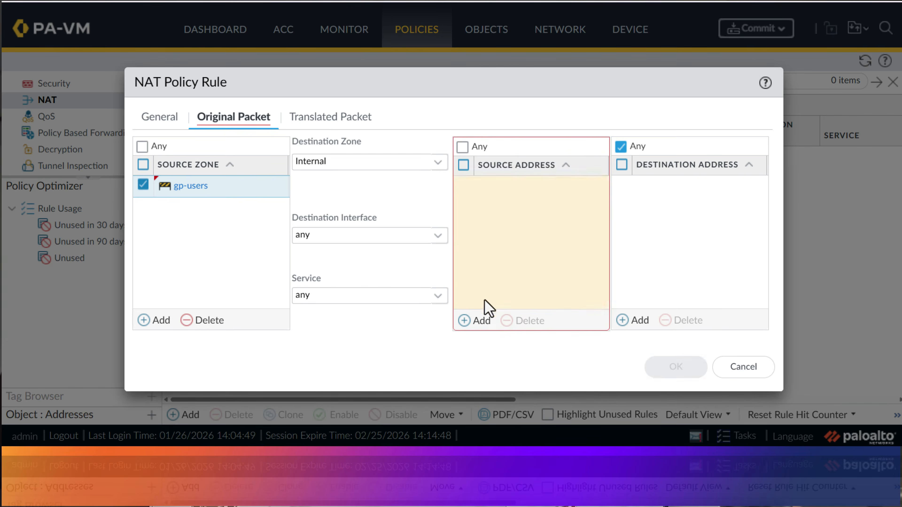
{"action": "left_click", "coordinate": [480, 320]}
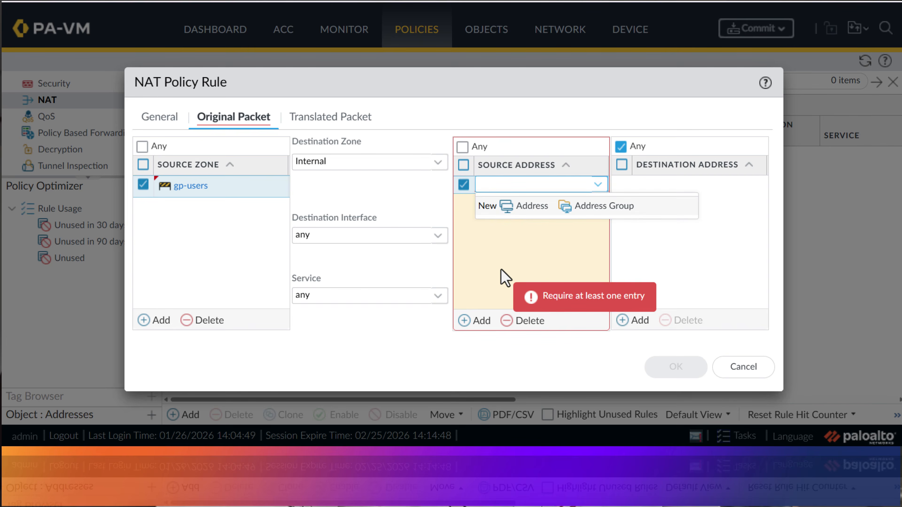
{"action": "type", "text": "192.168.67.0/24"}
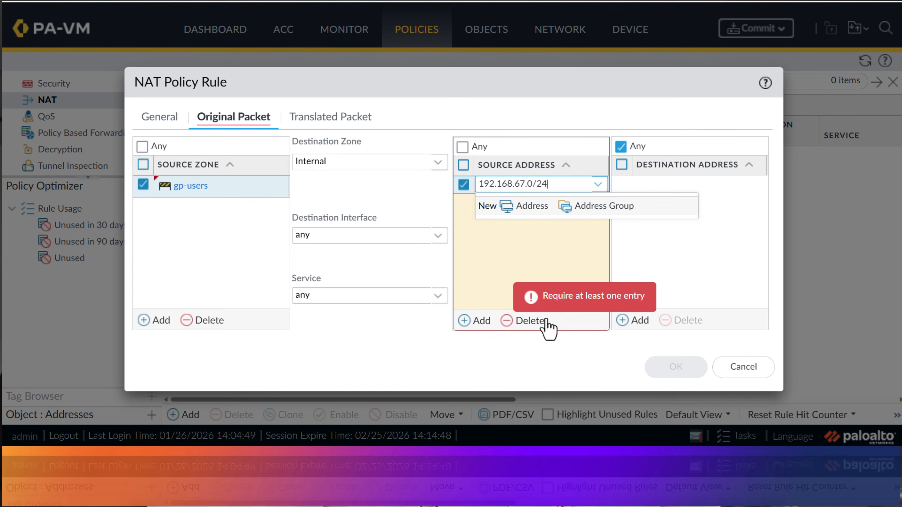
{"action": "left_click", "coordinate": [572, 366]}
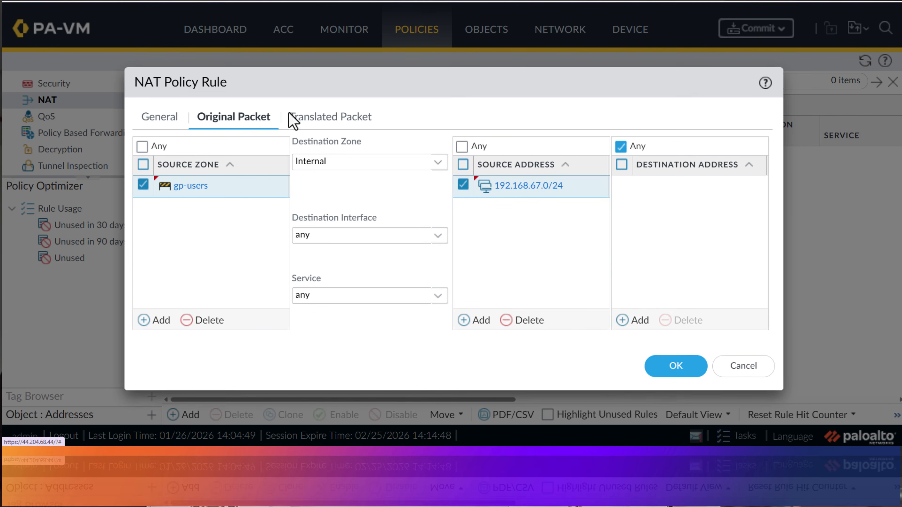
Step: Set the NAT rule's source address translation to Dynamic IP And Port with the address type Interface Address
{"action": "left_click", "coordinate": [356, 121]}
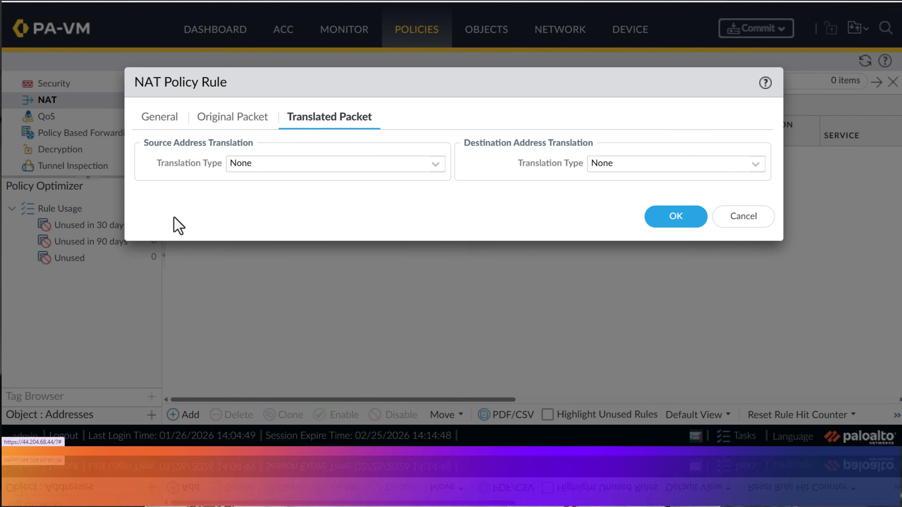
{"action": "left_click", "coordinate": [435, 165]}
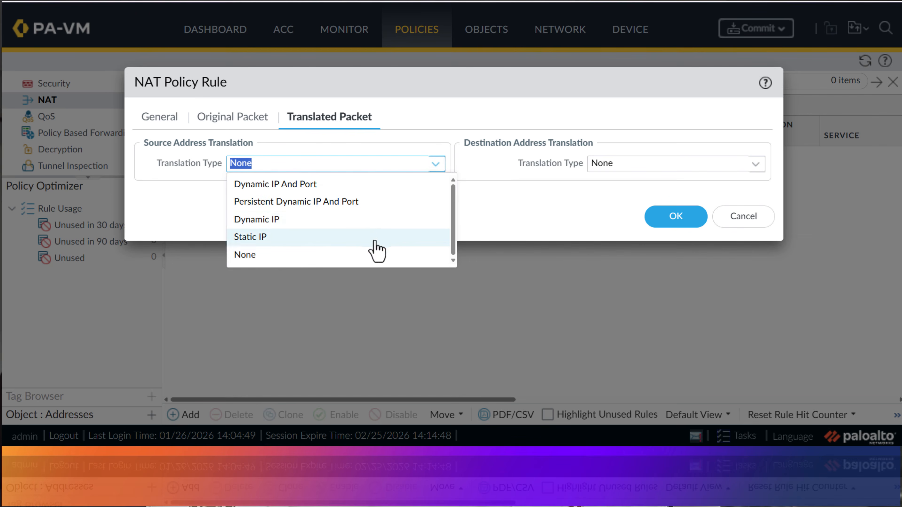
{"action": "left_click", "coordinate": [399, 186]}
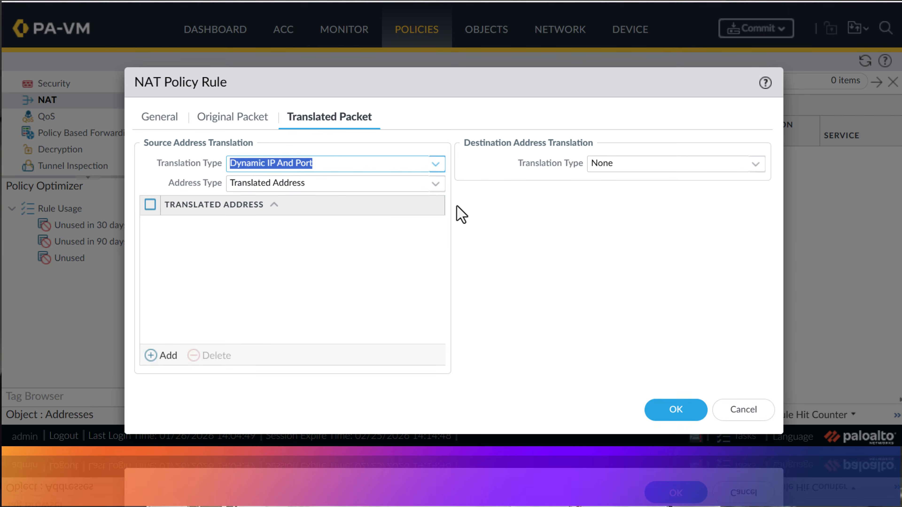
{"action": "left_click", "coordinate": [434, 184]}
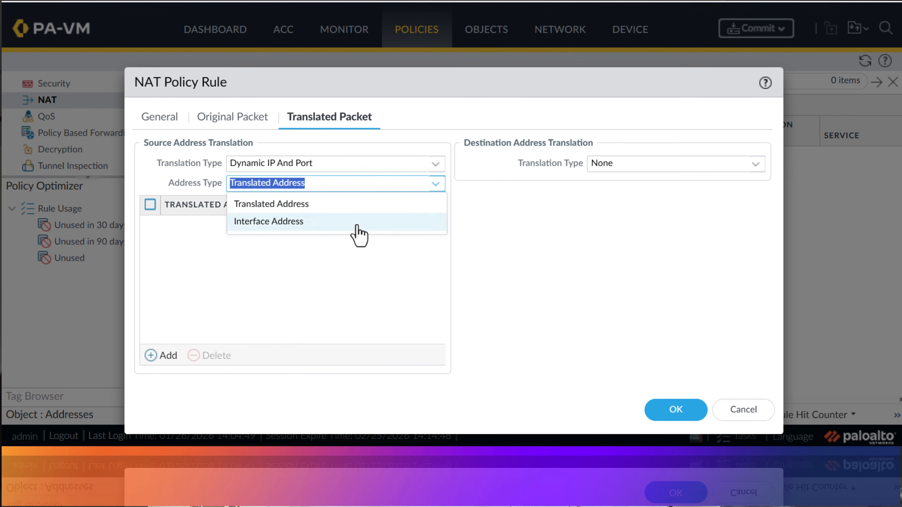
{"action": "left_click", "coordinate": [358, 236]}
Step: Choose interface ethernet1/2 with IP address 10.0.3.191/24 for the source translation and save the NAT rule
{"action": "left_click", "coordinate": [237, 120]}
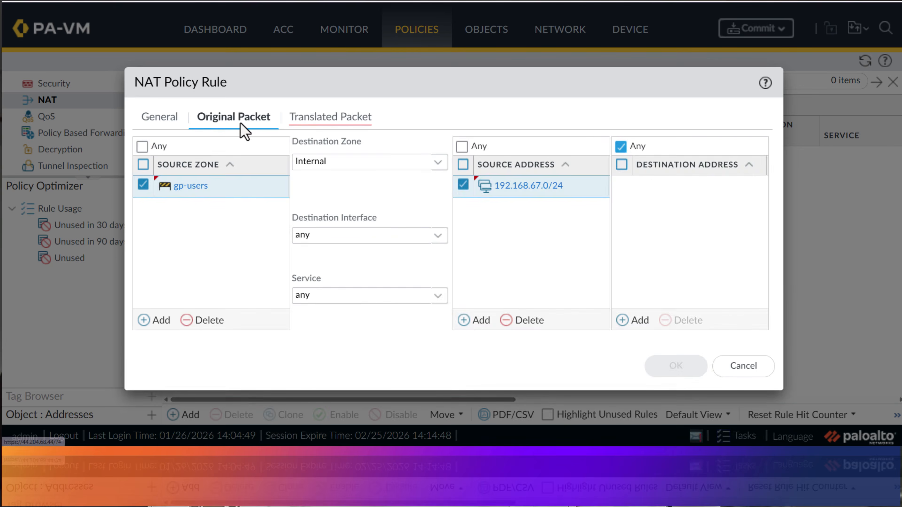
{"action": "left_click", "coordinate": [338, 123]}
{"action": "left_click", "coordinate": [420, 201]}
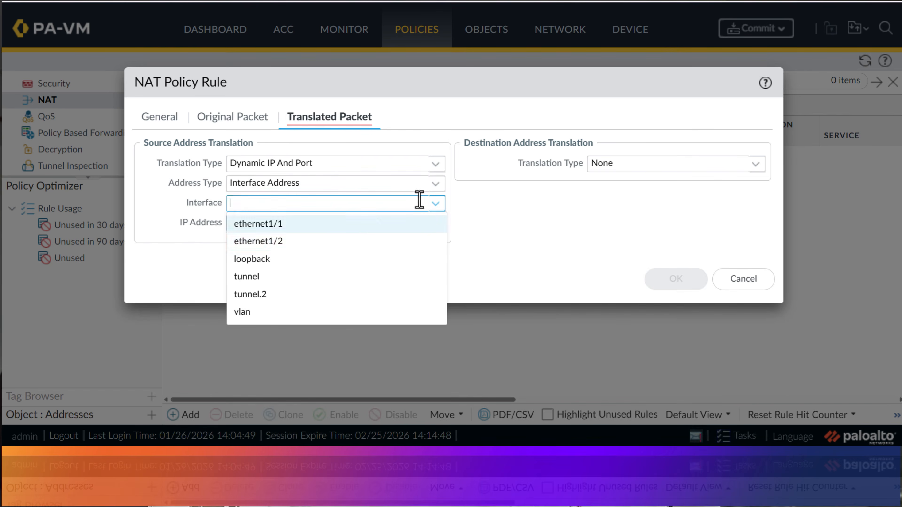
{"action": "left_click", "coordinate": [359, 240]}
{"action": "left_click", "coordinate": [436, 226]}
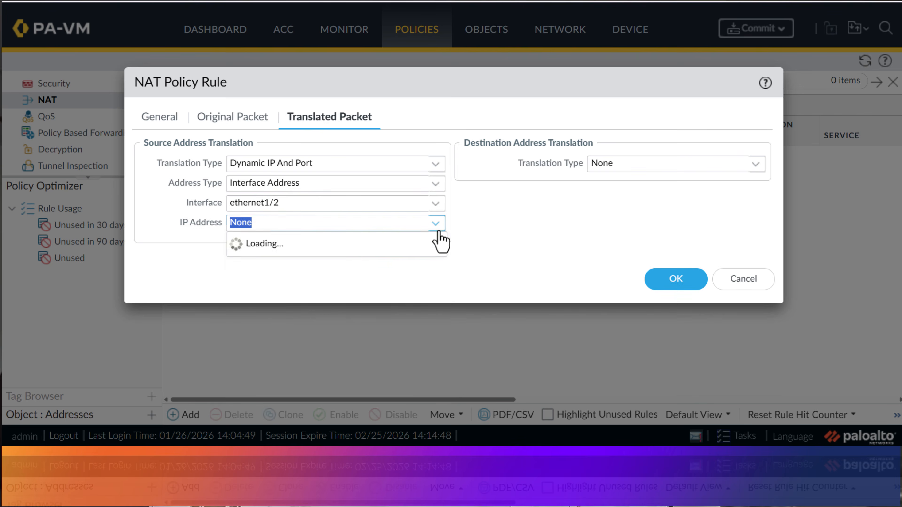
{"action": "left_click", "coordinate": [346, 265]}
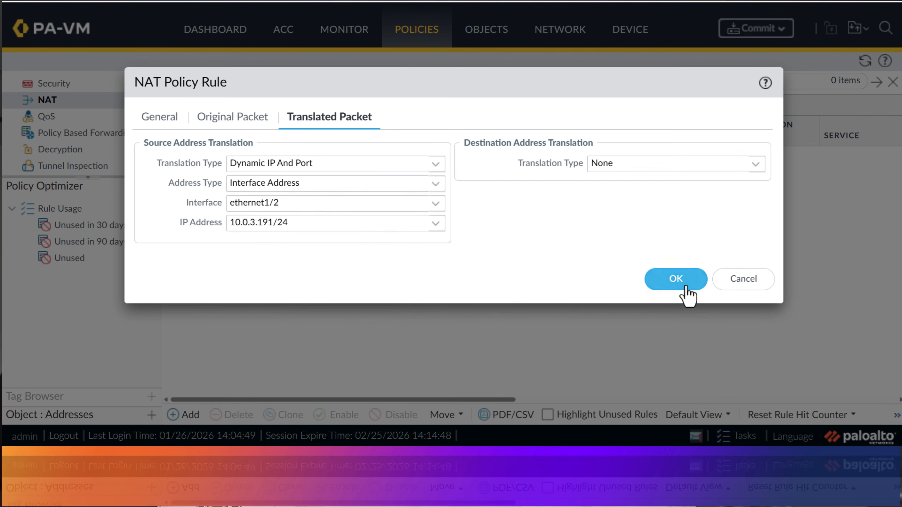
{"action": "left_click", "coordinate": [676, 279]}
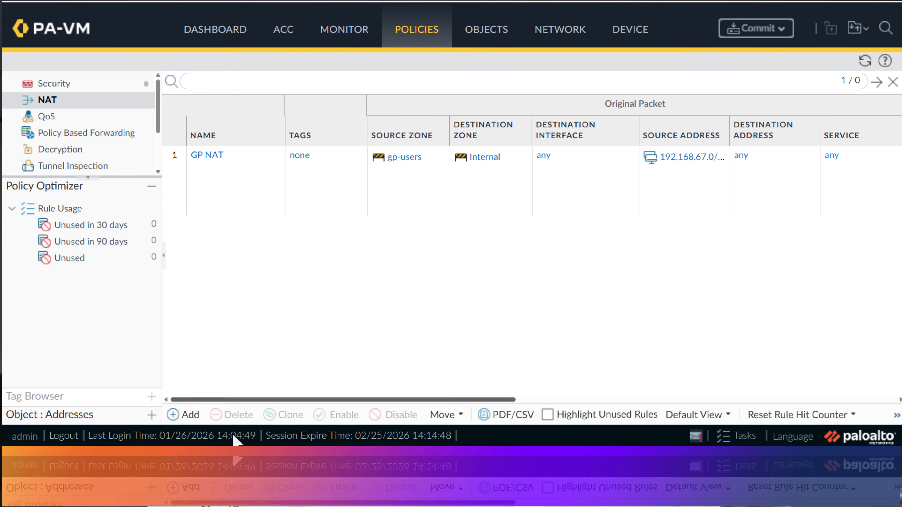
Step: Rename the GP NAT rule to GP NAT Internal and save it
{"action": "left_click", "coordinate": [207, 155]}
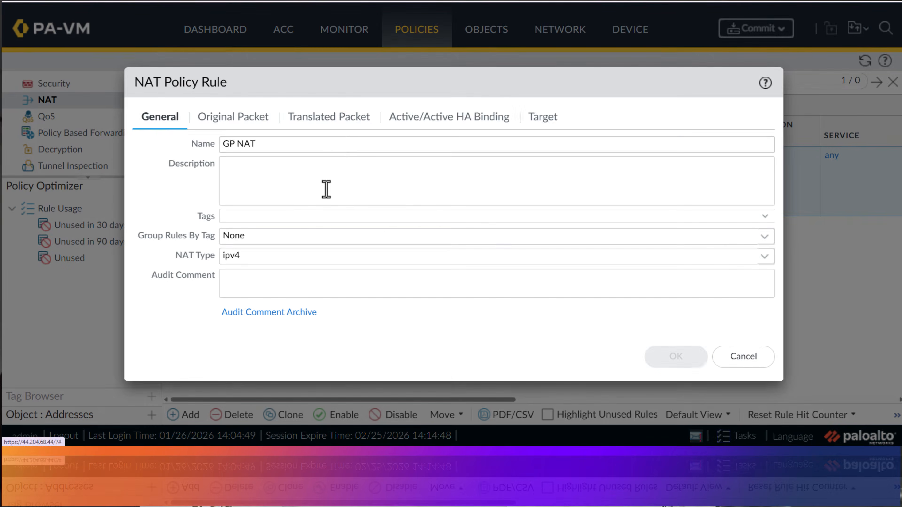
{"action": "type", "text": "In"}
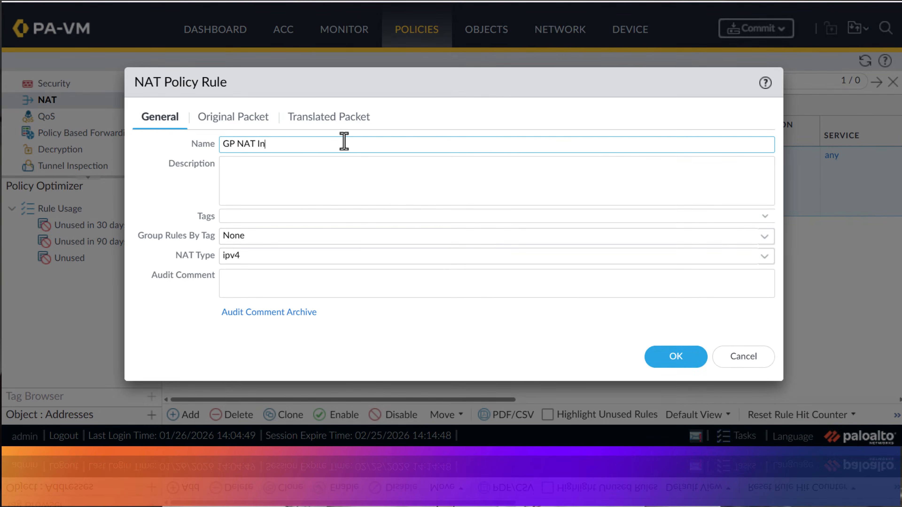
{"action": "type", "text": "ternal"}
{"action": "left_click", "coordinate": [678, 360]}
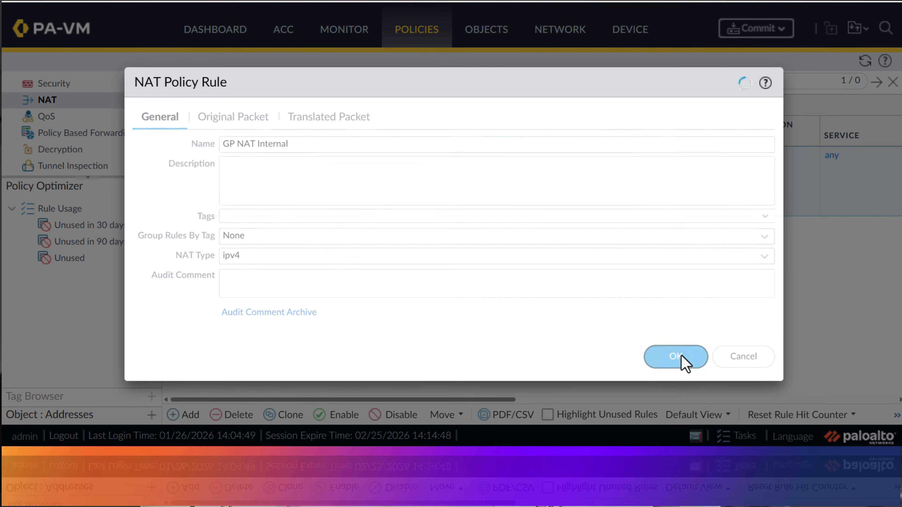
Step: Create a second NAT policy rule named GP NAT Internet
{"action": "left_click", "coordinate": [183, 415]}
{"action": "left_click", "coordinate": [370, 144]}
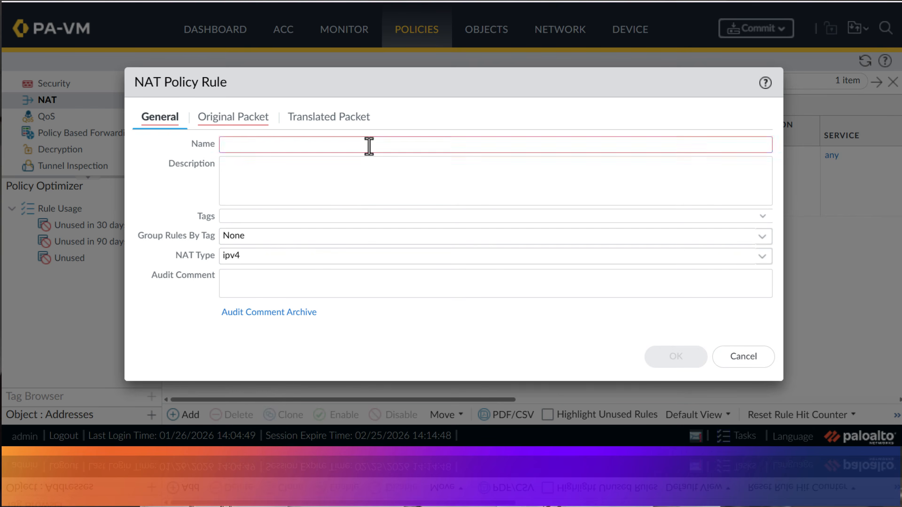
{"action": "type", "text": "GP NAT Internet"}
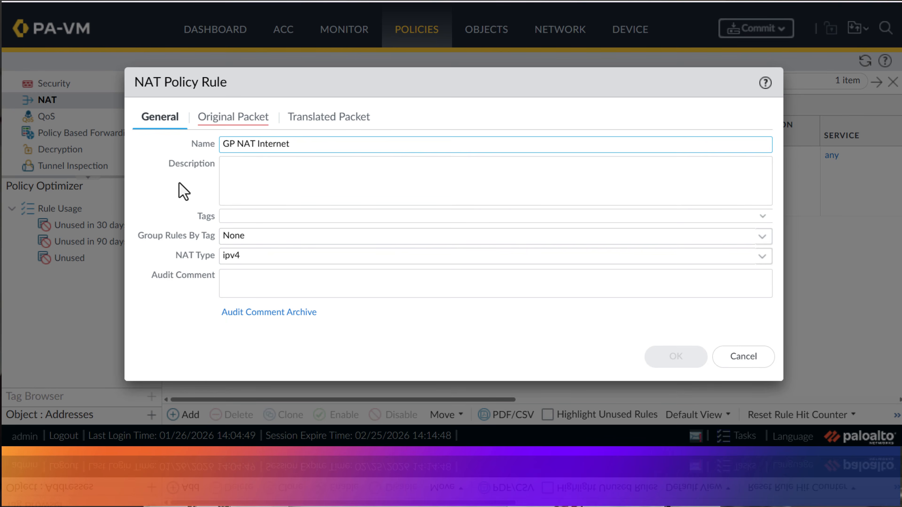
{"action": "left_click", "coordinate": [184, 194]}
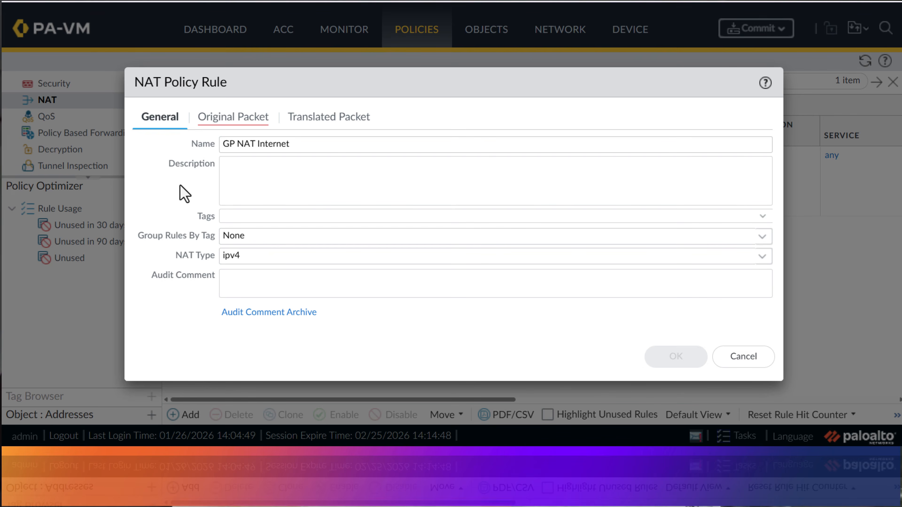
Step: In the rule's original packet settings, add gp-users as source zone and set the destination zone to Internet
{"action": "left_click", "coordinate": [234, 117]}
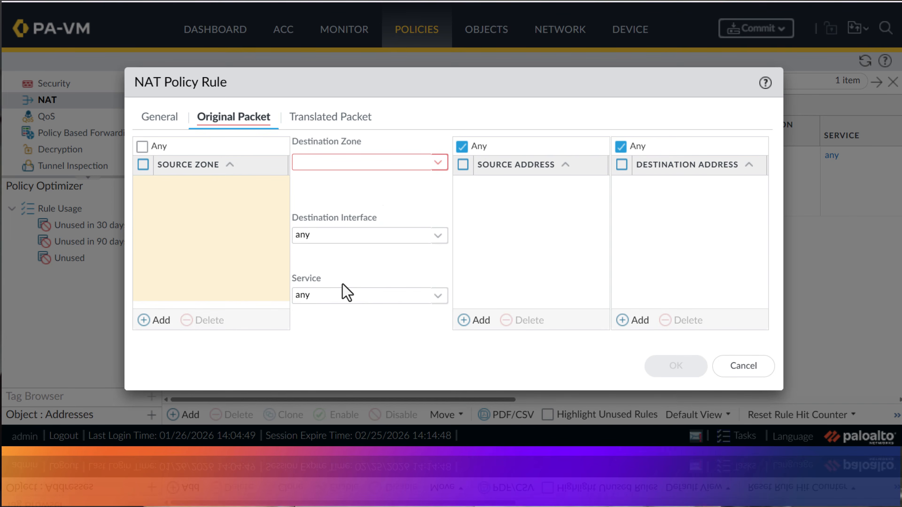
{"action": "left_click", "coordinate": [143, 321]}
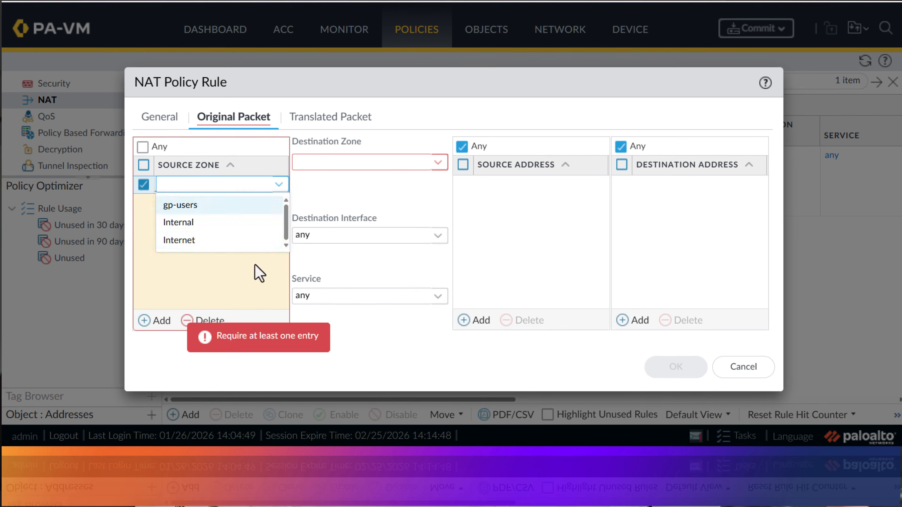
{"action": "left_click", "coordinate": [248, 210]}
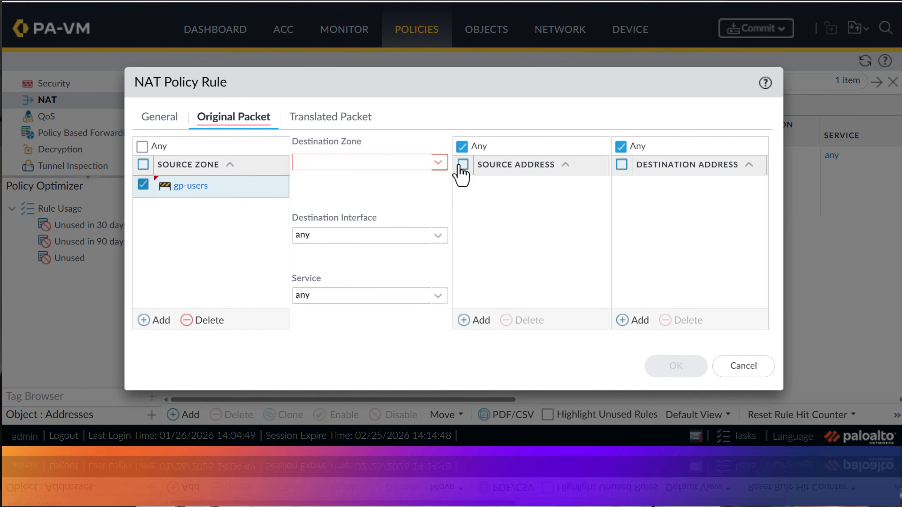
{"action": "left_click", "coordinate": [440, 163]}
{"action": "left_click", "coordinate": [368, 222]}
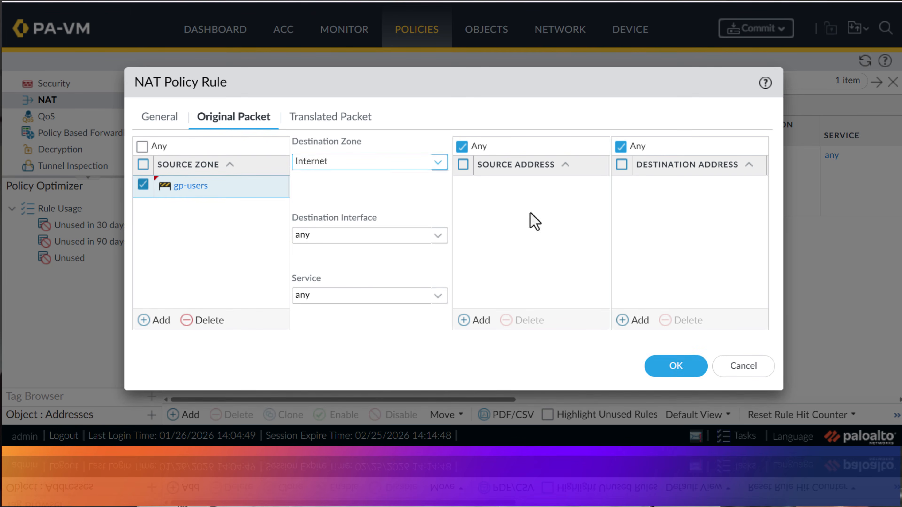
Step: Add 192.168.67.0/24 as the source address of the GP NAT Internet rule
{"action": "left_click", "coordinate": [476, 320]}
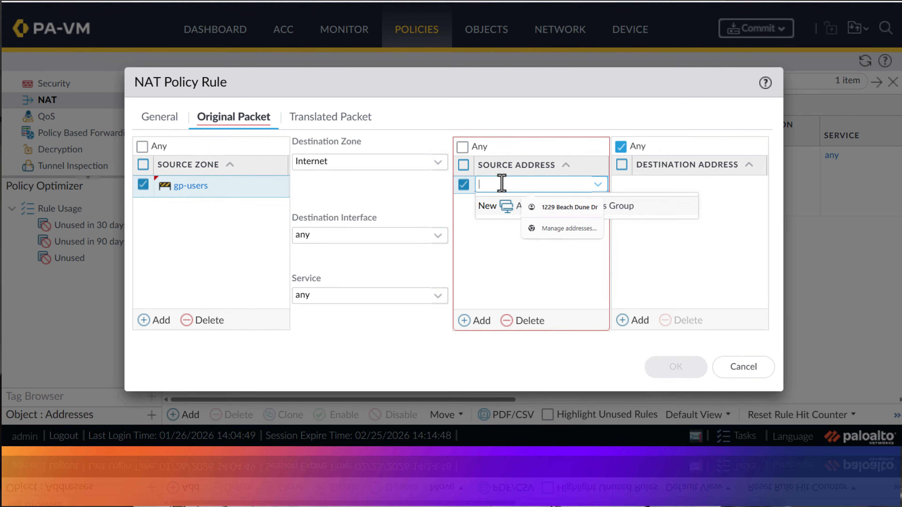
{"action": "type", "text": "192.168.67.0/24"}
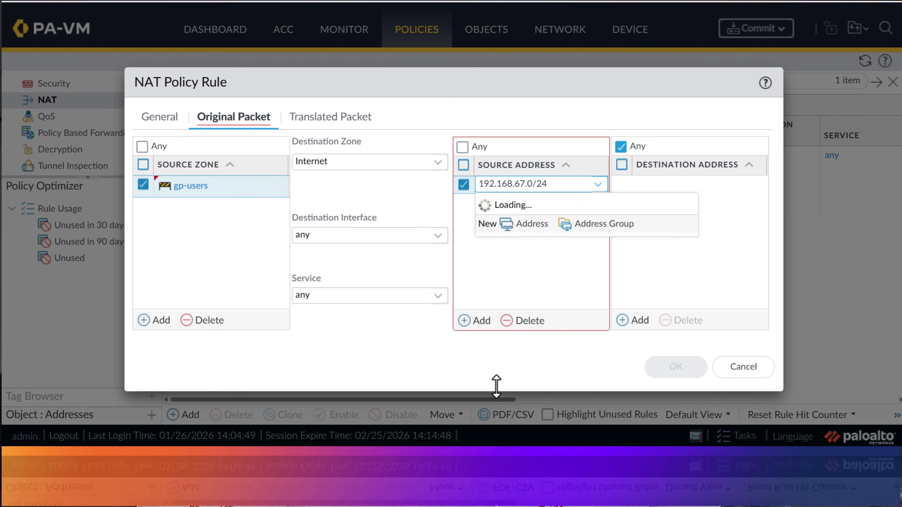
{"action": "left_click", "coordinate": [502, 362]}
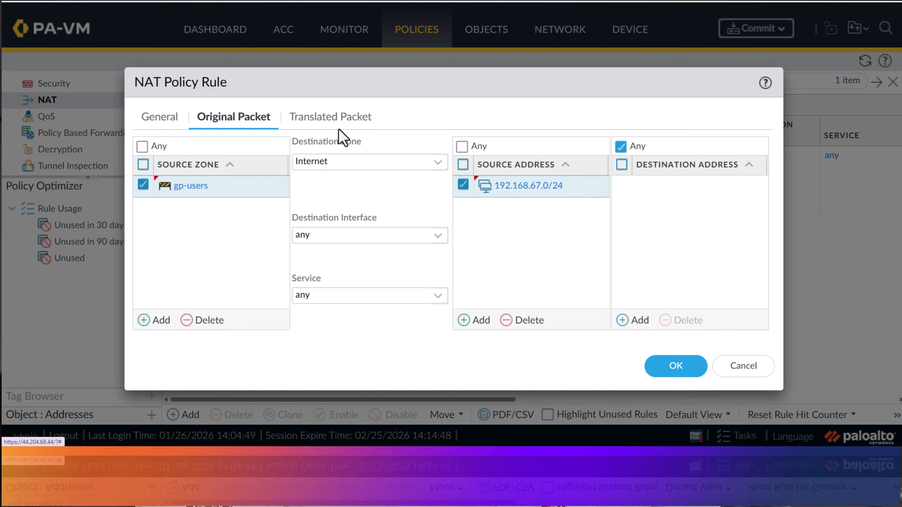
Step: Set the GP NAT Internet rule's source address translation to Dynamic IP And Port with address type Interface Address
{"action": "left_click", "coordinate": [353, 123]}
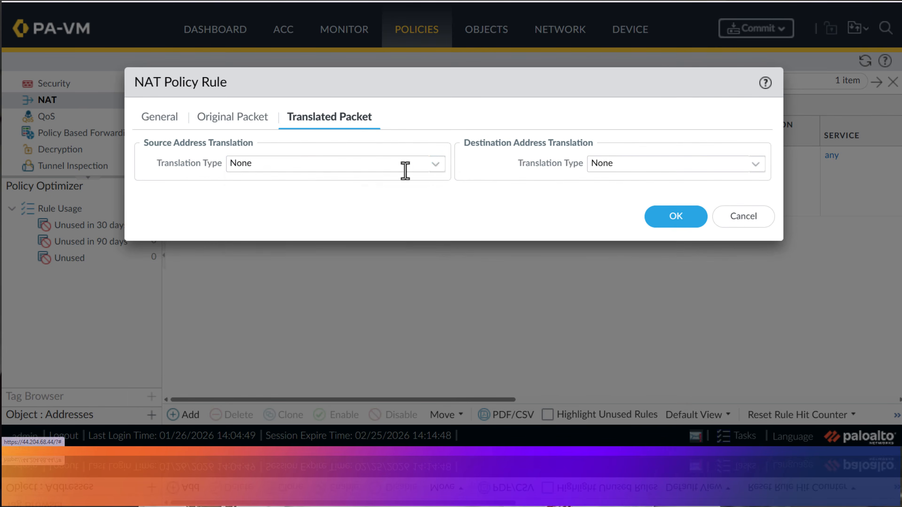
{"action": "left_click", "coordinate": [436, 165]}
{"action": "left_click", "coordinate": [398, 188]}
{"action": "left_click", "coordinate": [435, 183]}
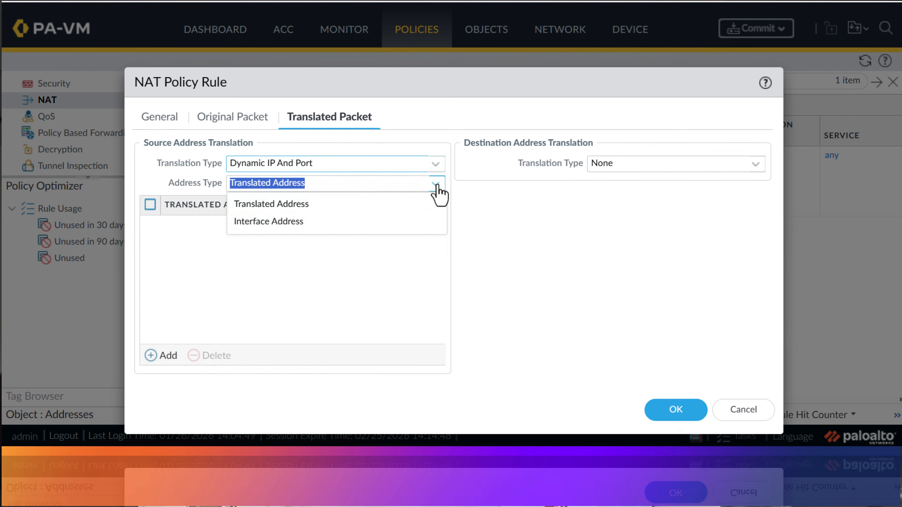
{"action": "left_click", "coordinate": [342, 222]}
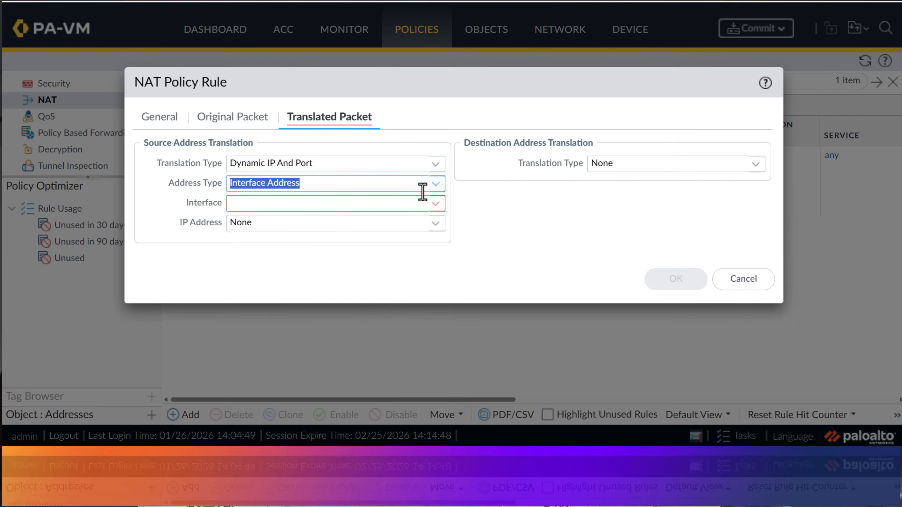
Step: Choose interface ethernet1/1 and its IP address for the source translation, check the original packet settings and save the rule
{"action": "left_click", "coordinate": [435, 203]}
{"action": "left_click", "coordinate": [343, 224]}
{"action": "left_click", "coordinate": [436, 224]}
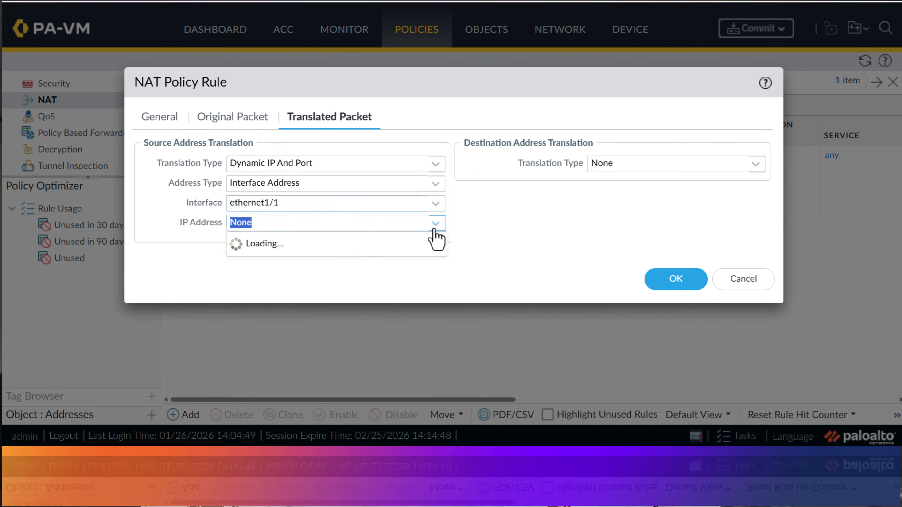
{"action": "left_click", "coordinate": [355, 262]}
{"action": "left_click", "coordinate": [233, 126]}
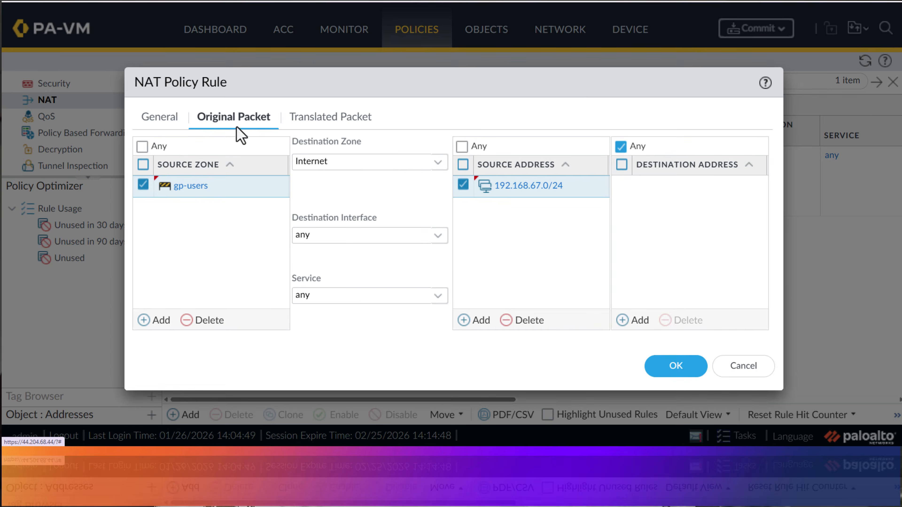
{"action": "left_click", "coordinate": [666, 368]}
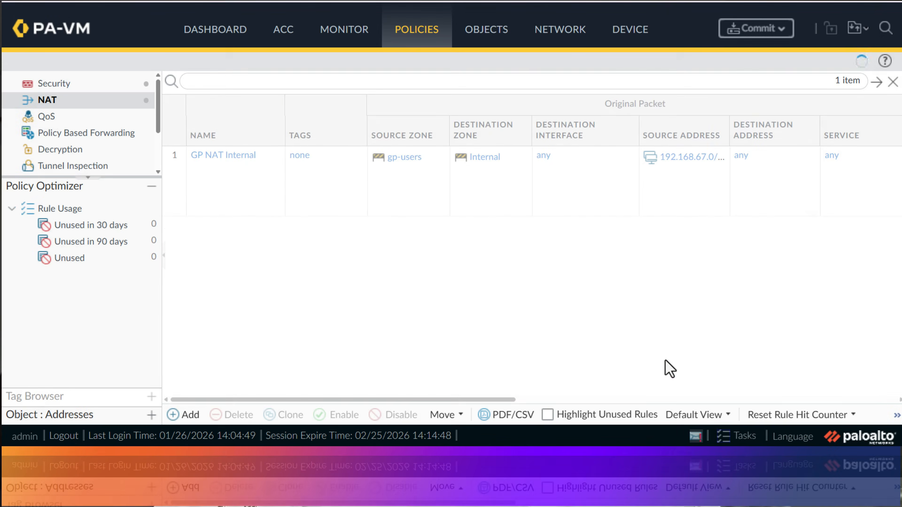
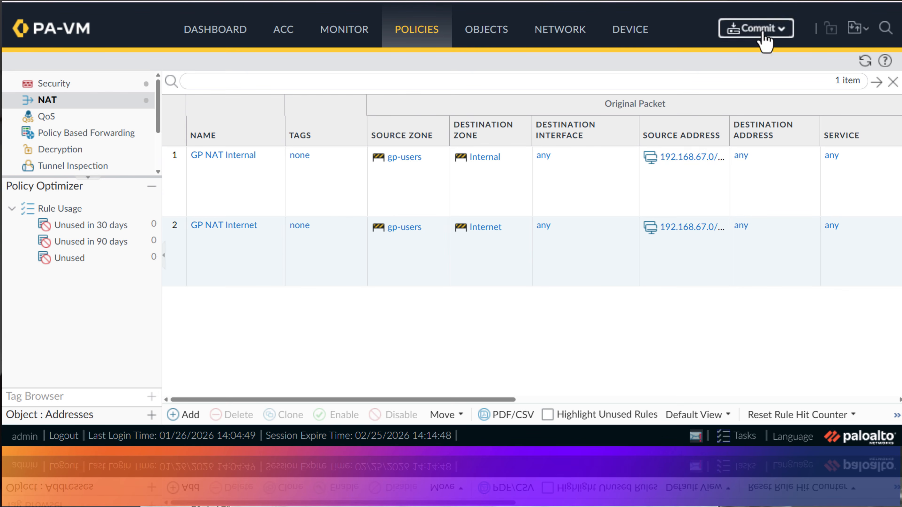
Step: Commit all configuration changes and review the warnings in the commit status, including the one about the gp-users zone
{"action": "left_click", "coordinate": [768, 37]}
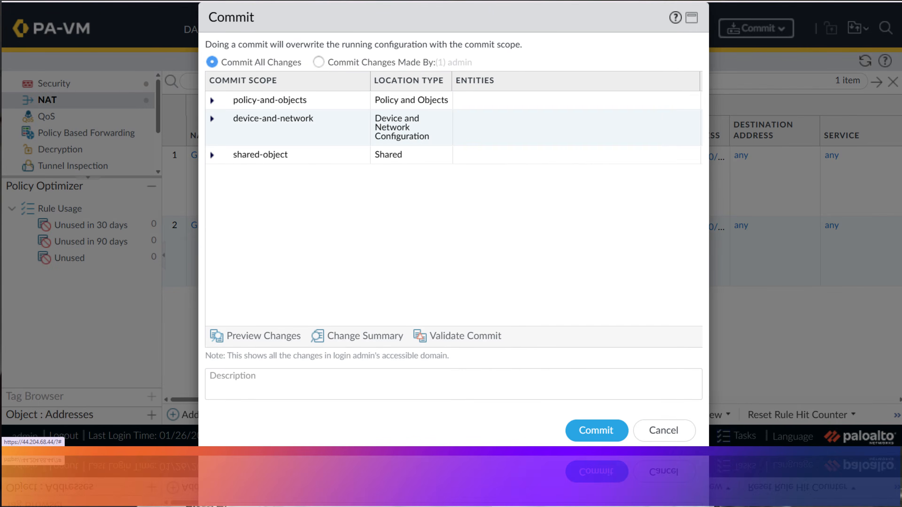
{"action": "left_click", "coordinate": [598, 430]}
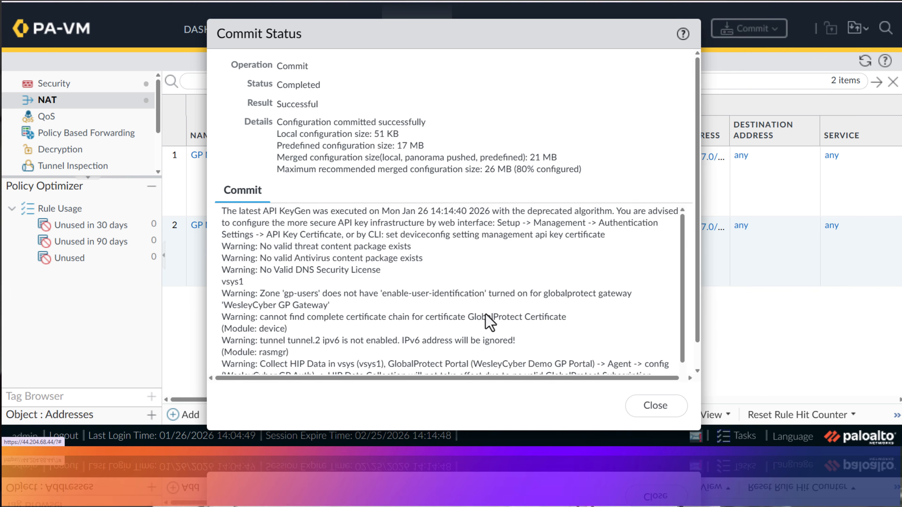
{"action": "scroll", "coordinate": [377, 311], "scroll_direction": "down", "scroll_amount": 3}
{"action": "scroll", "coordinate": [341, 320], "scroll_direction": "down", "scroll_amount": 2}
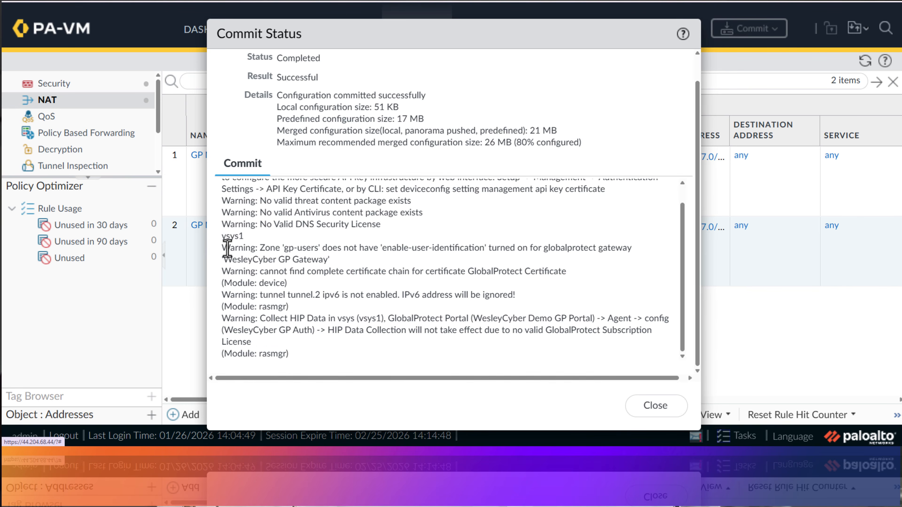
{"action": "left_click_drag", "start_coordinate": [222, 247], "coordinate": [337, 272]}
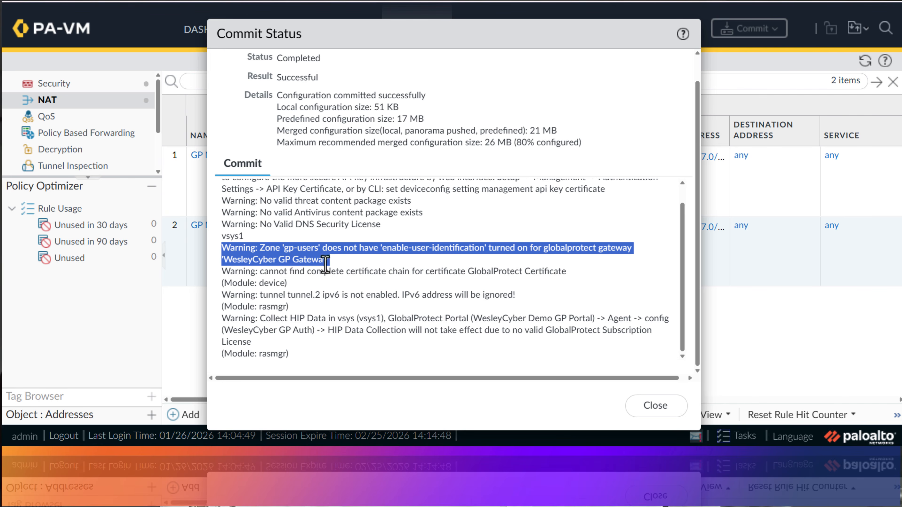
{"action": "left_click", "coordinate": [655, 405]}
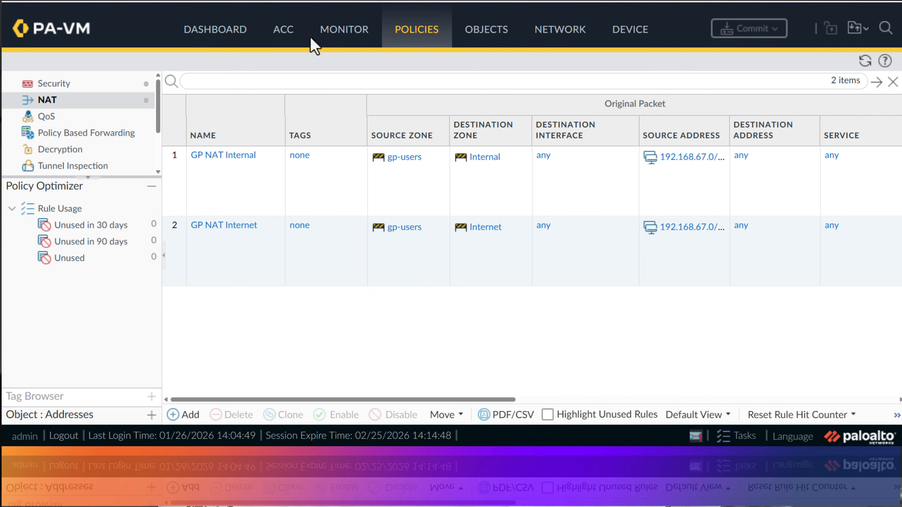
Step: Enable User Identification on the gp-users zone and save it
{"action": "left_click", "coordinate": [540, 31]}
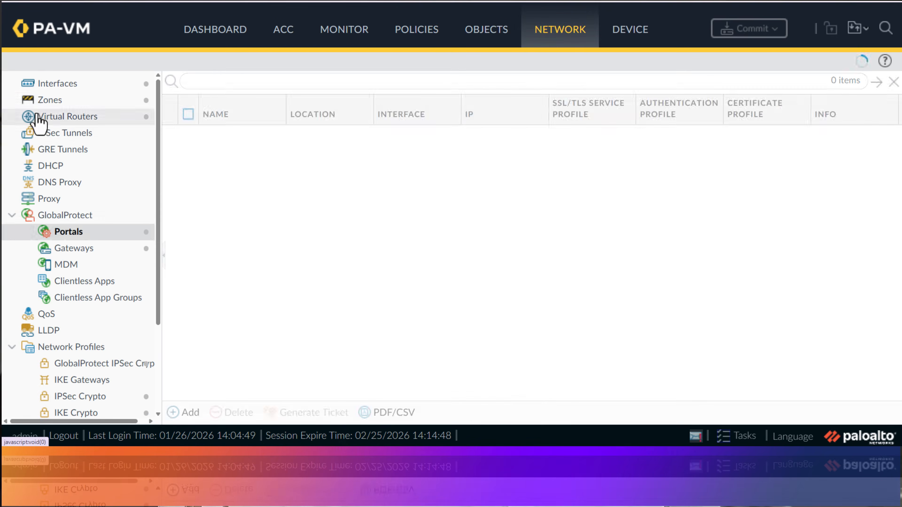
{"action": "left_click", "coordinate": [50, 99]}
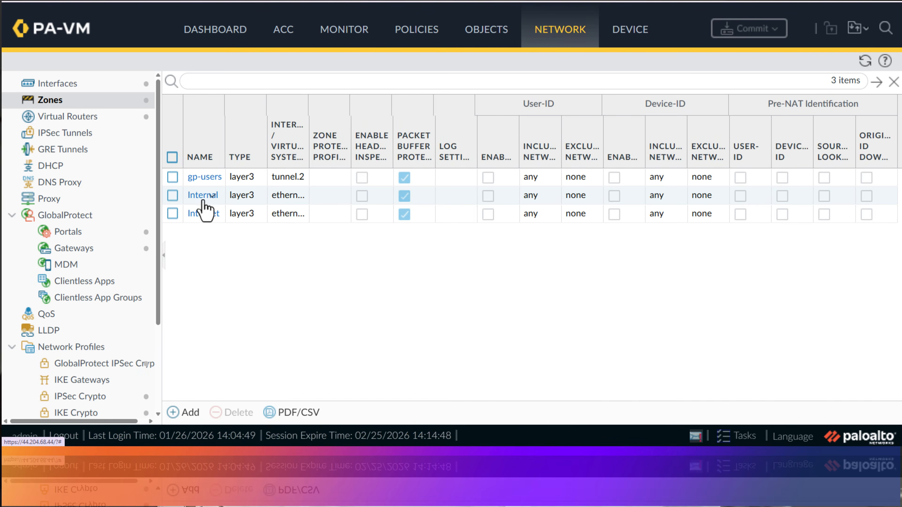
{"action": "left_click", "coordinate": [202, 177]}
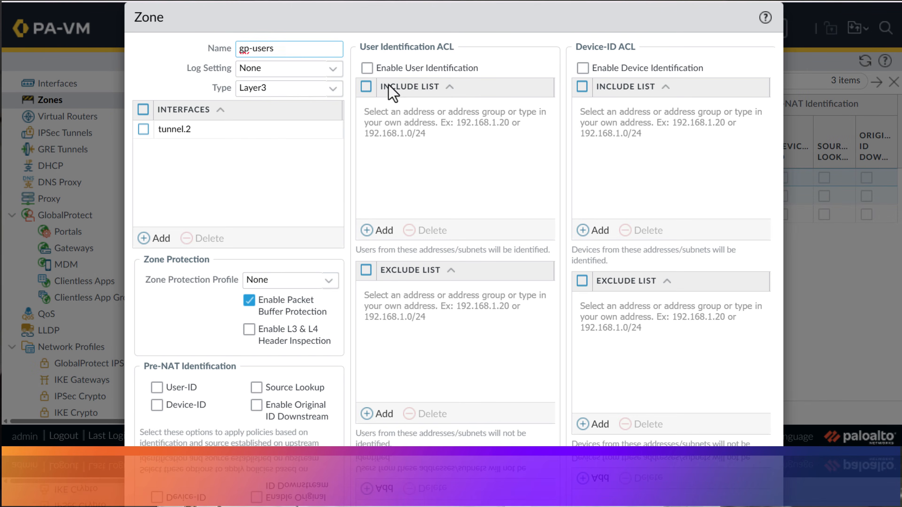
{"action": "left_click", "coordinate": [367, 68]}
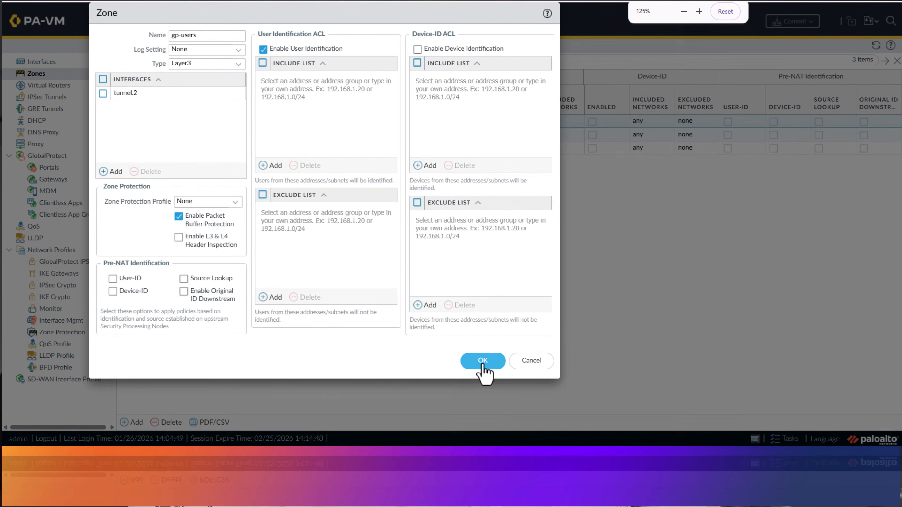
{"action": "left_click", "coordinate": [481, 366]}
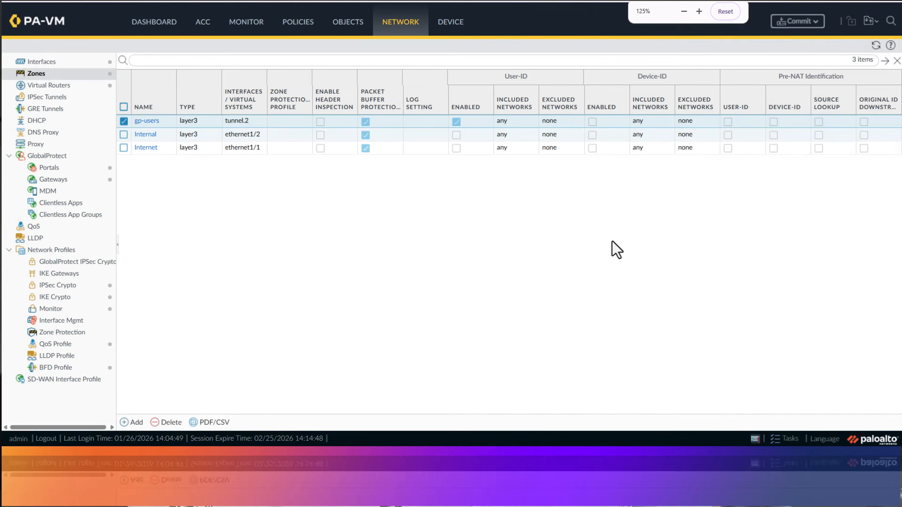
Step: Commit all changes including the updated gp-users zone and dismiss the commit status
{"action": "key", "text": "ctrl+plus"}
{"action": "key", "text": "ctrl+plus"}
{"action": "key", "text": "ctrl+plus"}
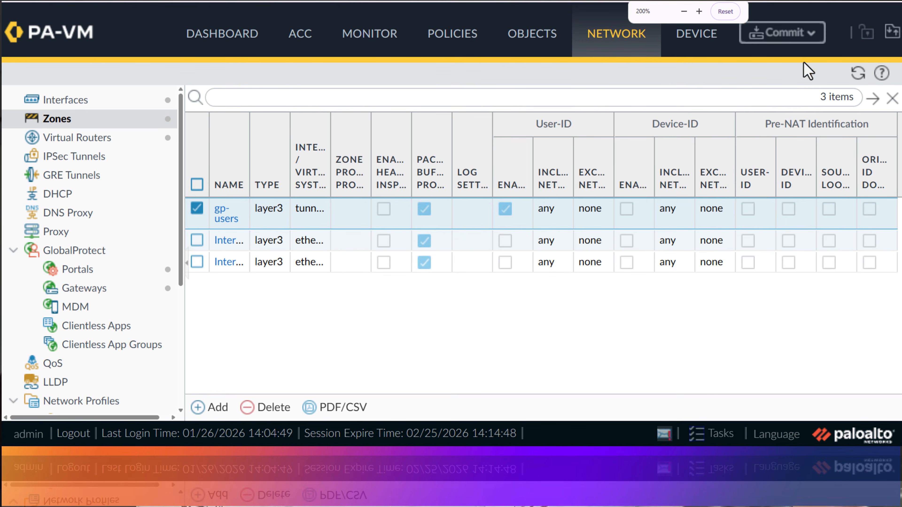
{"action": "left_click", "coordinate": [763, 33]}
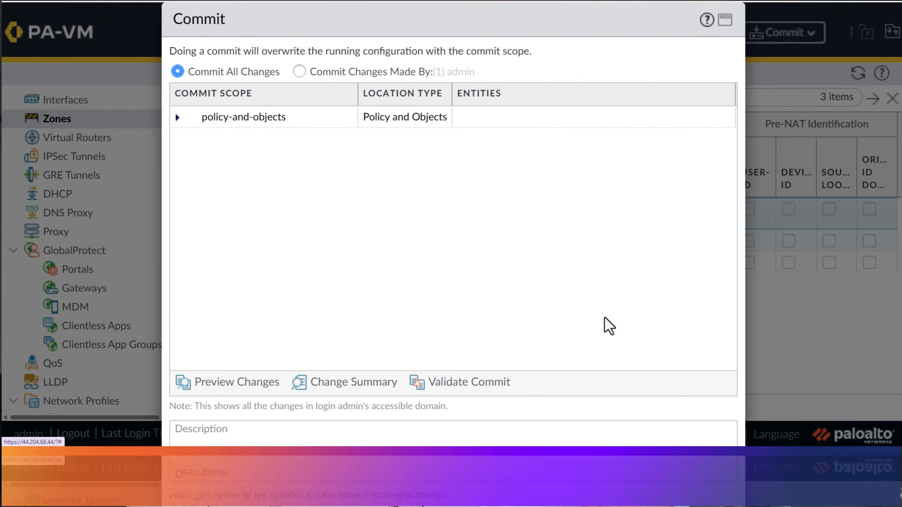
{"action": "key", "text": "ctrl+minus"}
{"action": "key", "text": "ctrl+minus"}
{"action": "left_click", "coordinate": [472, 371]}
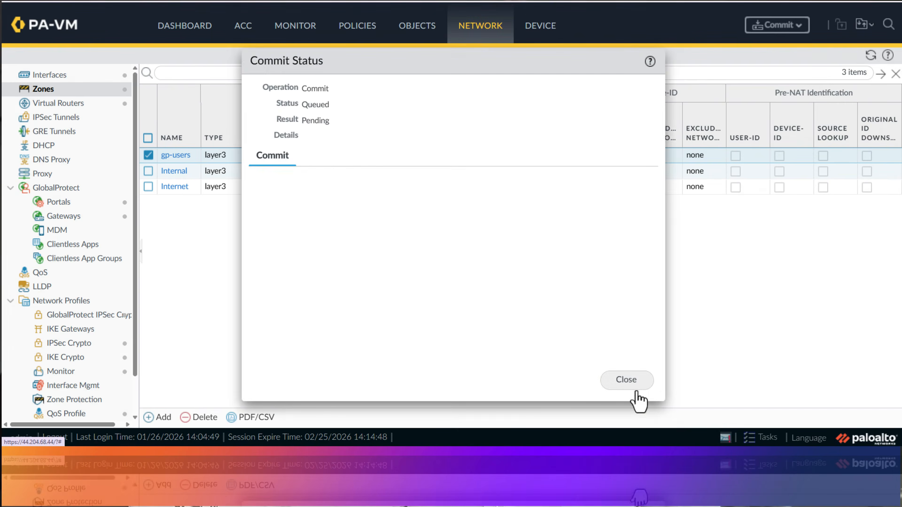
{"action": "left_click", "coordinate": [631, 385]}
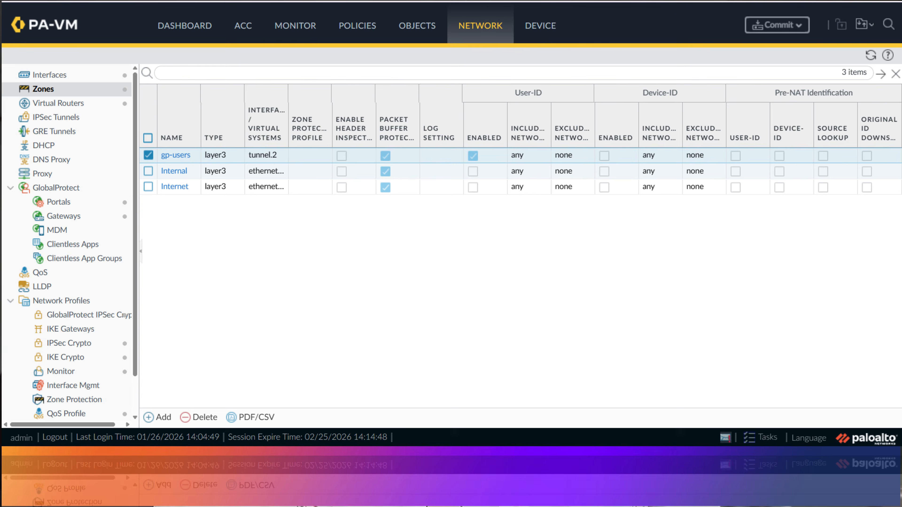
Step: Open the GlobalProtect portal at gp-demo.wesleycyber.net in a new browser tab and dismiss the saved-login suggestions
{"action": "key", "text": "ctrl+t"}
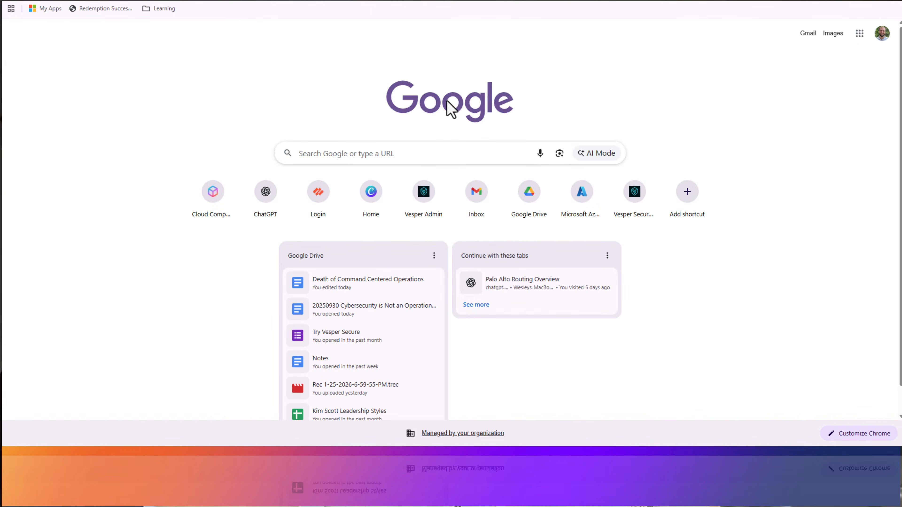
{"action": "type", "text": "gp-demo.w"}
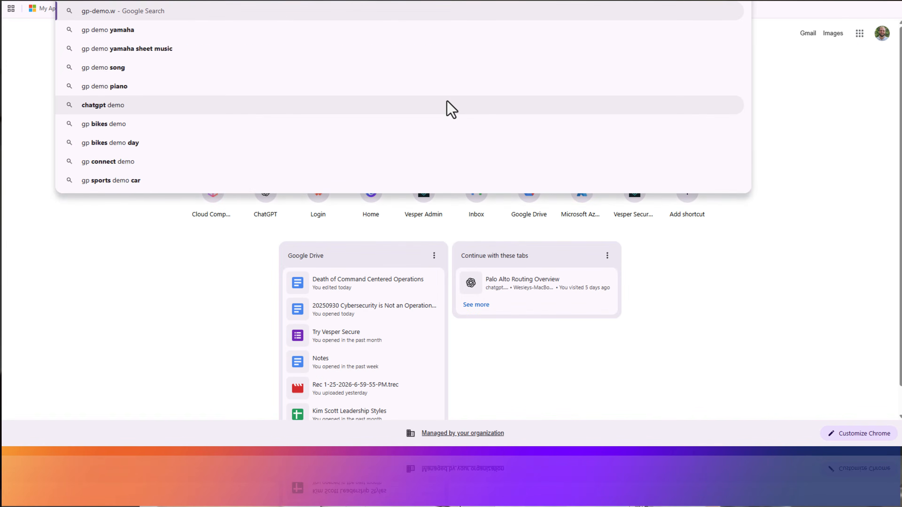
{"action": "type", "text": "esleycyber.net"}
{"action": "key", "text": "Return"}
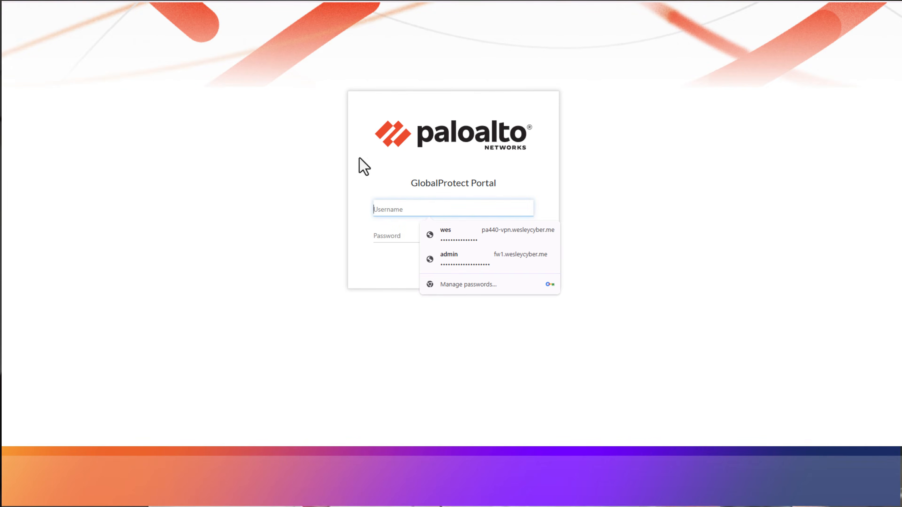
{"action": "left_click", "coordinate": [306, 170]}
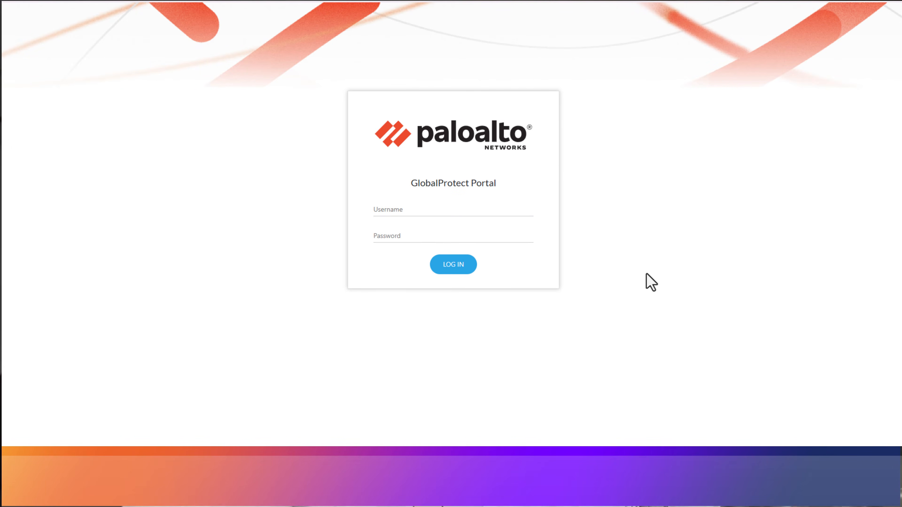
Step: Log in to the GlobalProtect portal with the VPN username and account password, and decline saving the password in the browser
{"action": "left_click", "coordinate": [444, 208]}
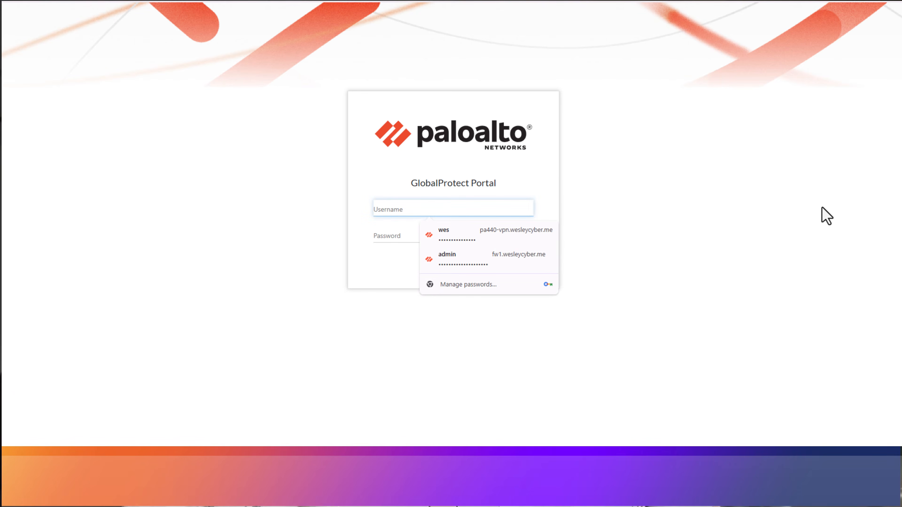
{"action": "type", "text": "wes"}
{"action": "key", "text": "Tab"}
{"action": "type", "text": "•••"}
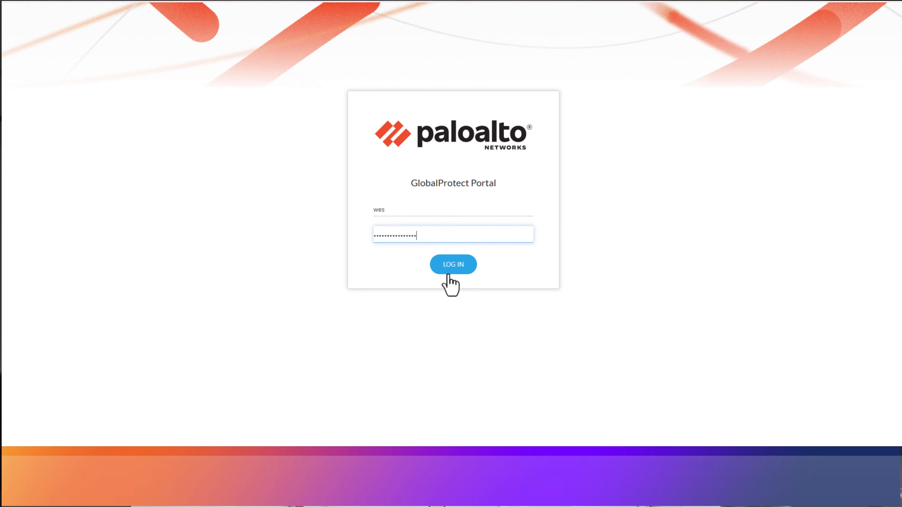
{"action": "left_click", "coordinate": [453, 271]}
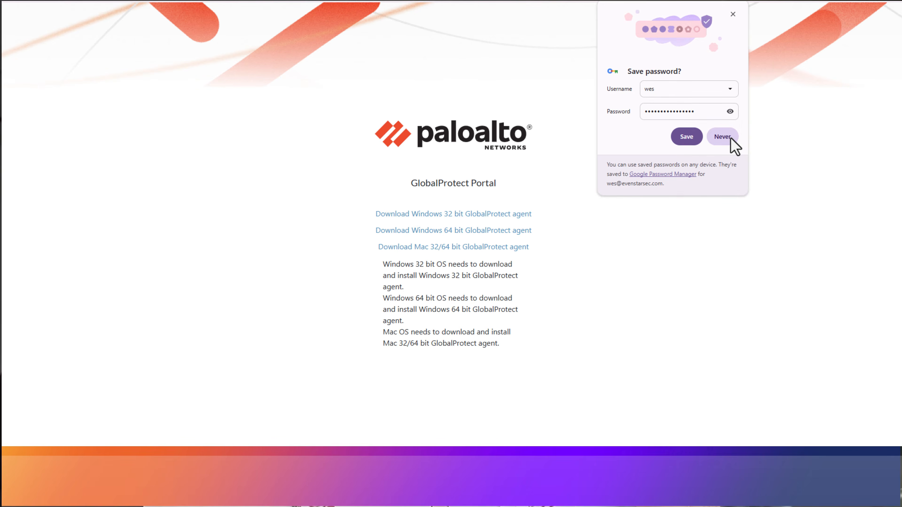
{"action": "left_click", "coordinate": [722, 137]}
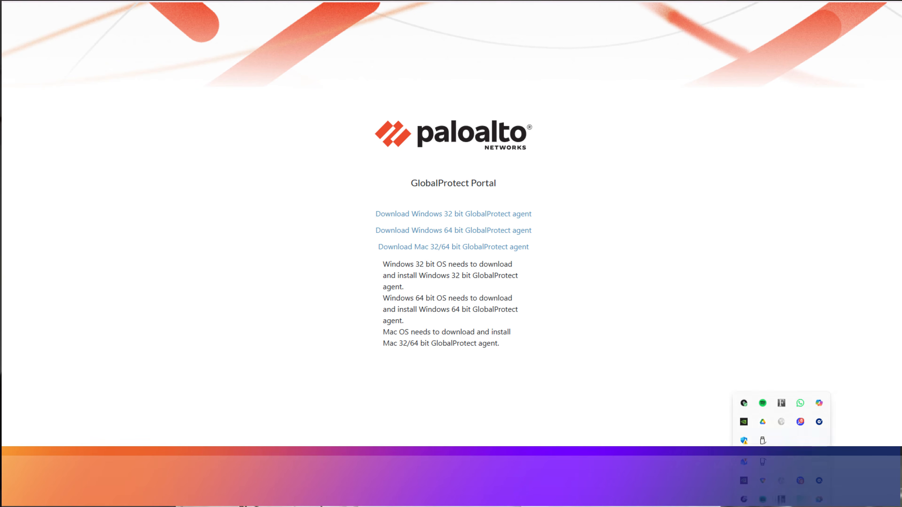
Step: Open the GlobalProtect client, set its portal address to gp-demo.wesleycyber.me, and start the connection
{"action": "left_click", "coordinate": [781, 414]}
{"action": "double_click", "coordinate": [823, 415]}
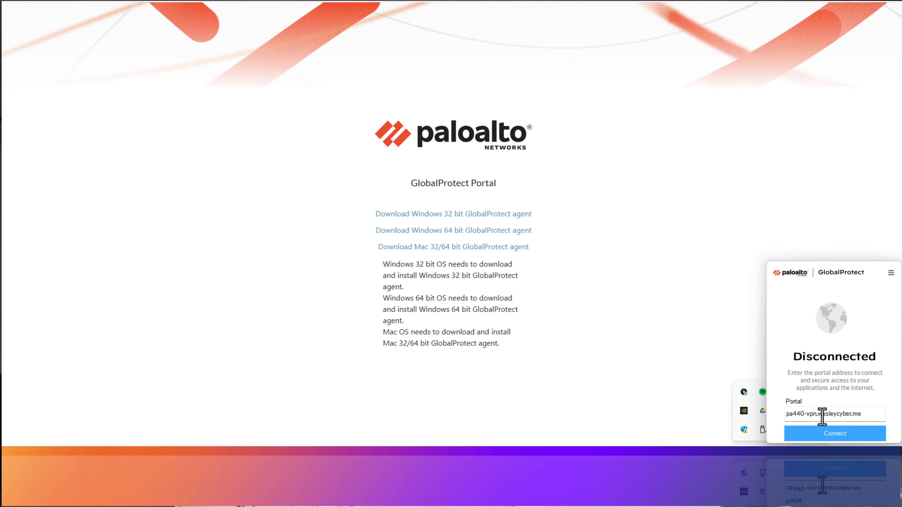
{"action": "double_click", "coordinate": [823, 415]}
{"action": "left_click", "coordinate": [865, 414]}
{"action": "key", "text": "ctrl+a"}
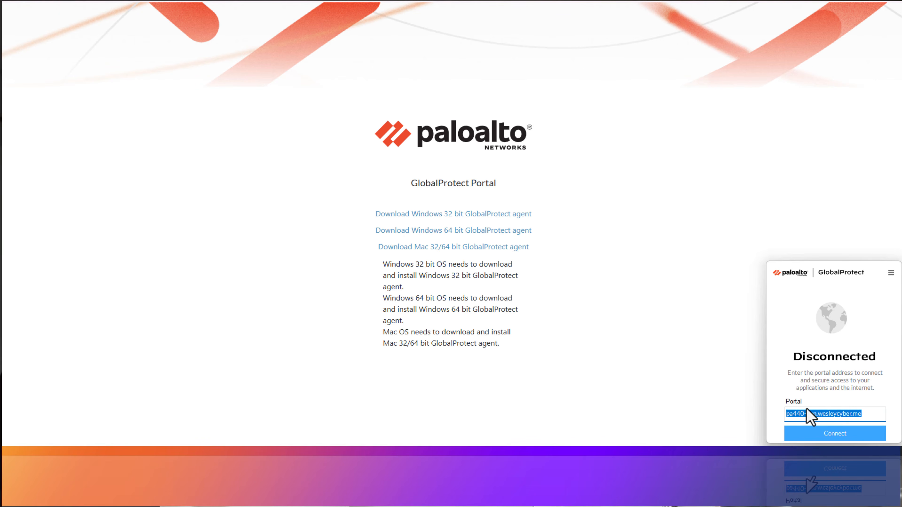
{"action": "type", "text": "gp-dem"}
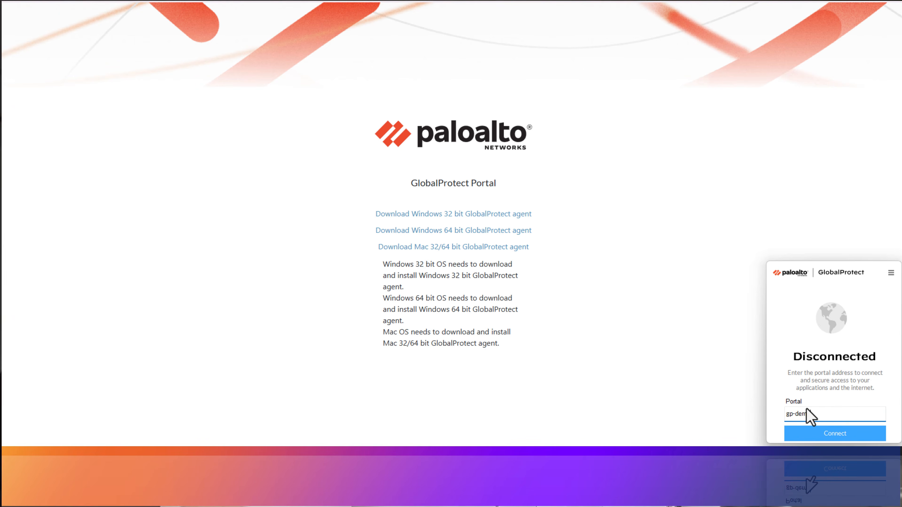
{"action": "type", "text": "o.wesleycyber.me"}
{"action": "left_click", "coordinate": [831, 438]}
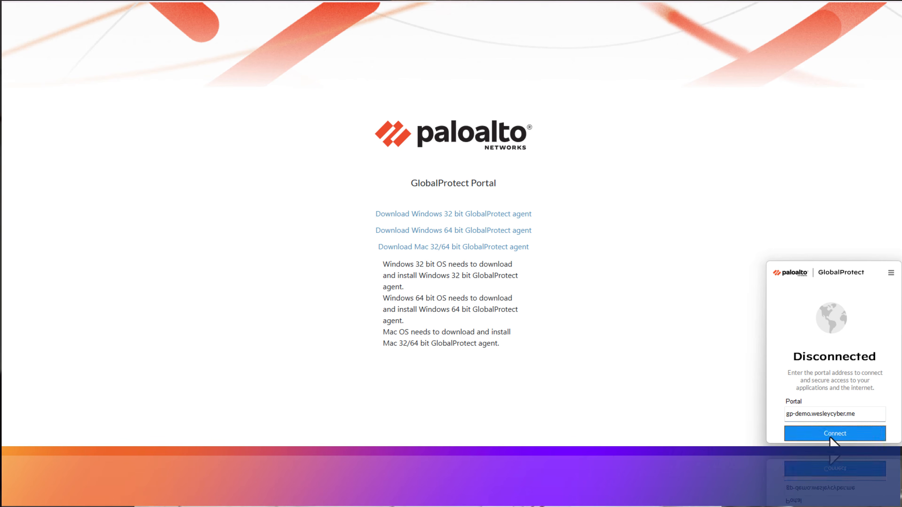
{"action": "left_click", "coordinate": [833, 439]}
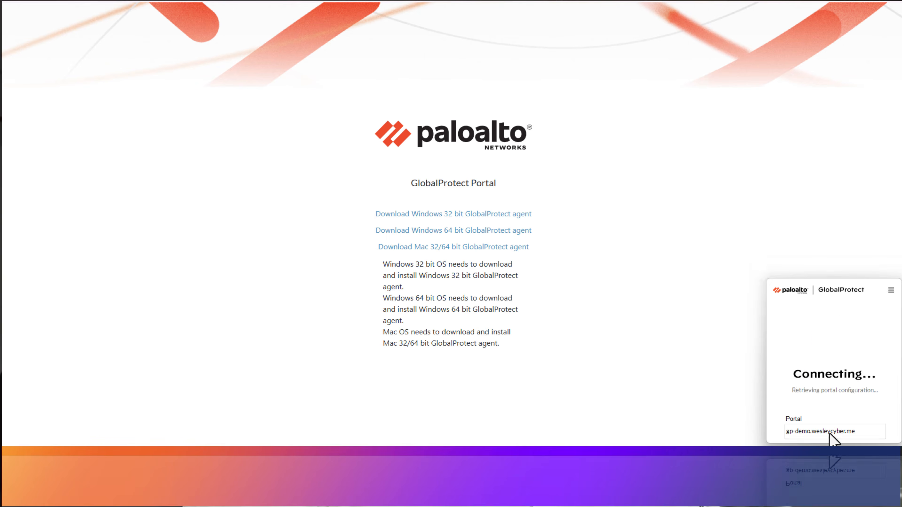
Step: Enter the account password at the GlobalProtect client's portal and gateway login prompts and connect
{"action": "left_click", "coordinate": [832, 370]}
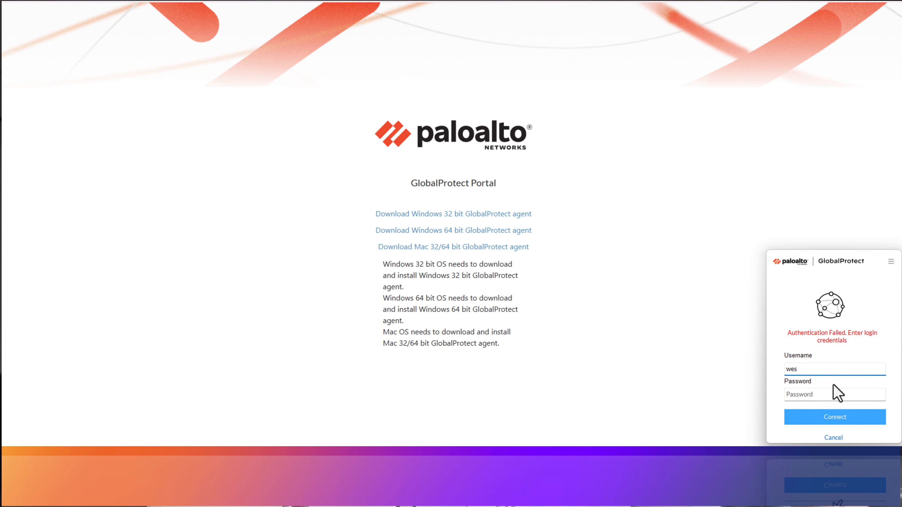
{"action": "left_click", "coordinate": [808, 391]}
{"action": "type", "text": "•"}
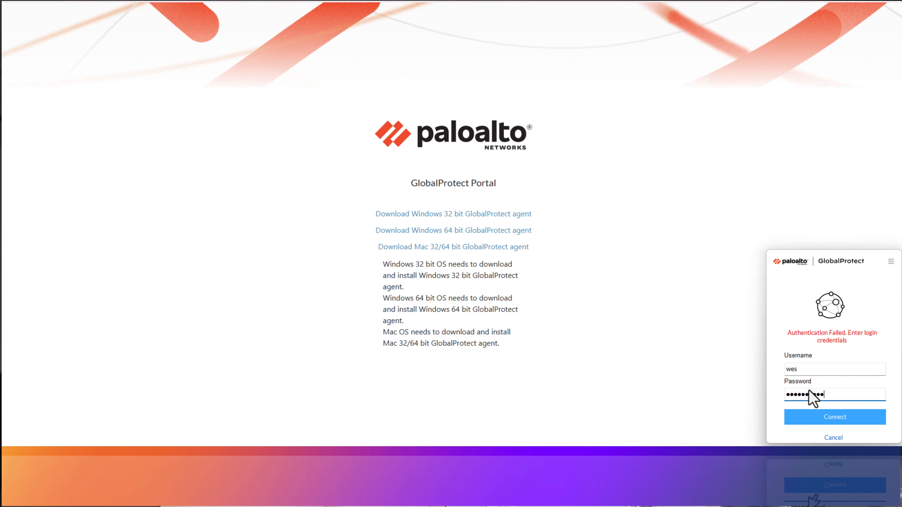
{"action": "left_click", "coordinate": [805, 420]}
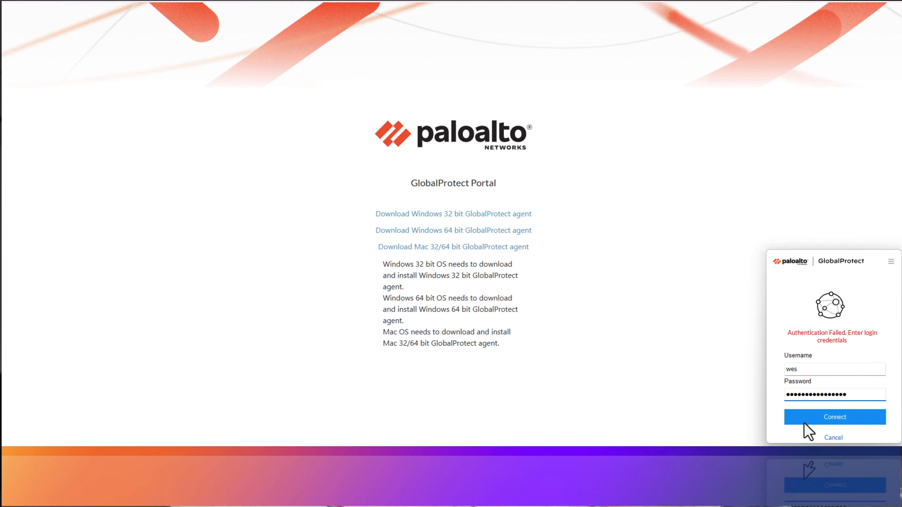
{"action": "left_click", "coordinate": [803, 426]}
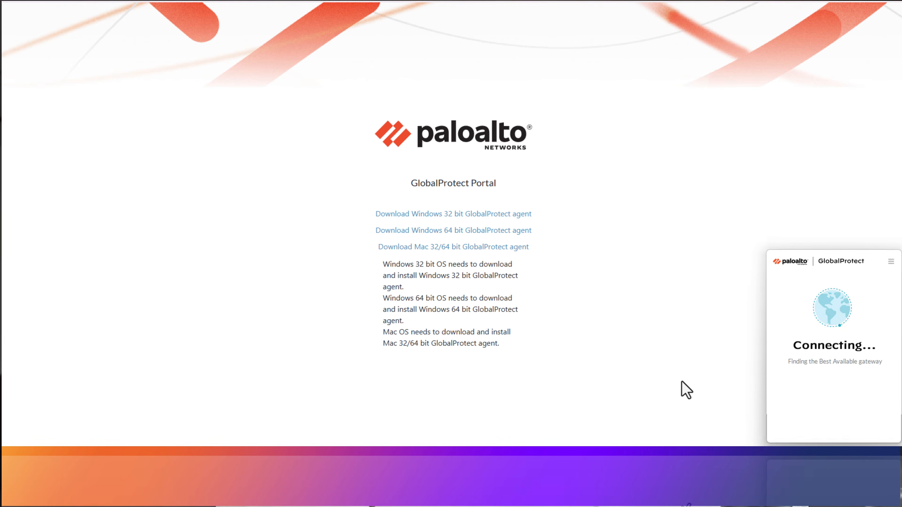
{"action": "left_click", "coordinate": [848, 394]}
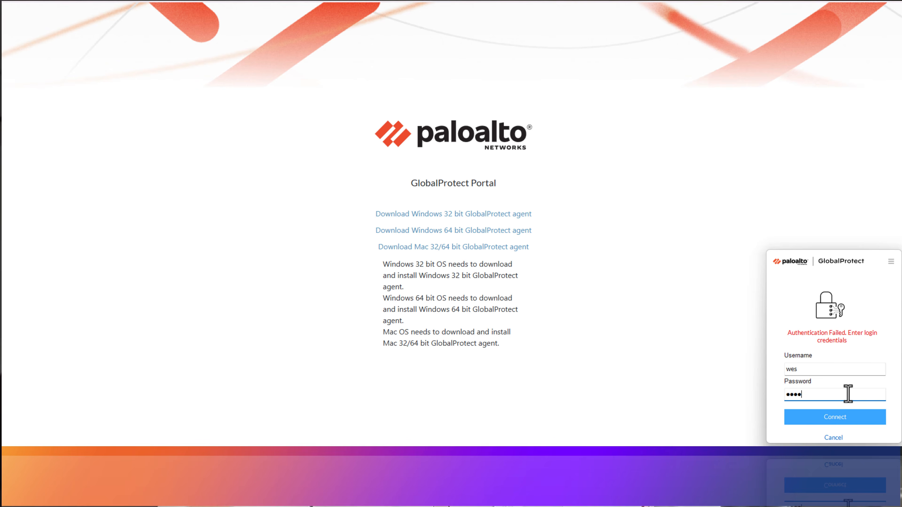
{"action": "type", "text": "•••••"}
{"action": "left_click", "coordinate": [840, 416]}
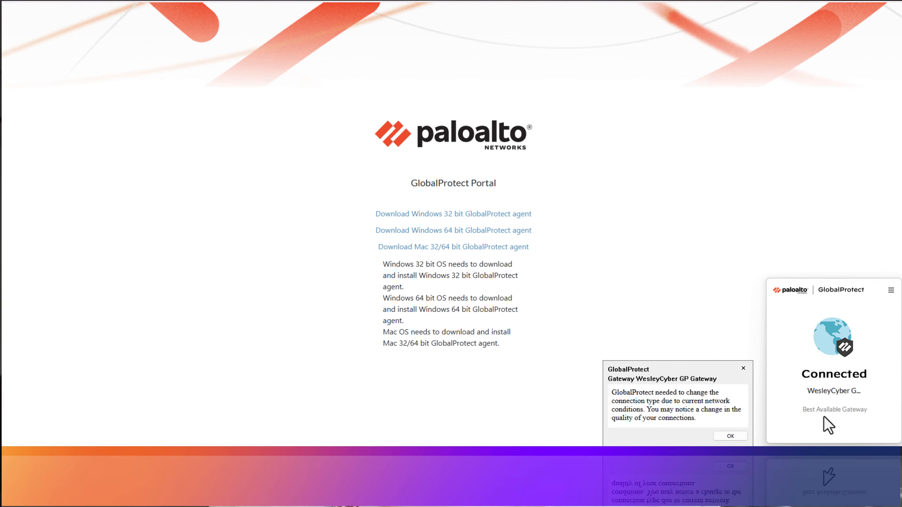
Step: Test browsing to google.com in a new browser tab over the VPN, and use the GlobalProtect client's options menu
{"action": "key", "text": "ctrl+t"}
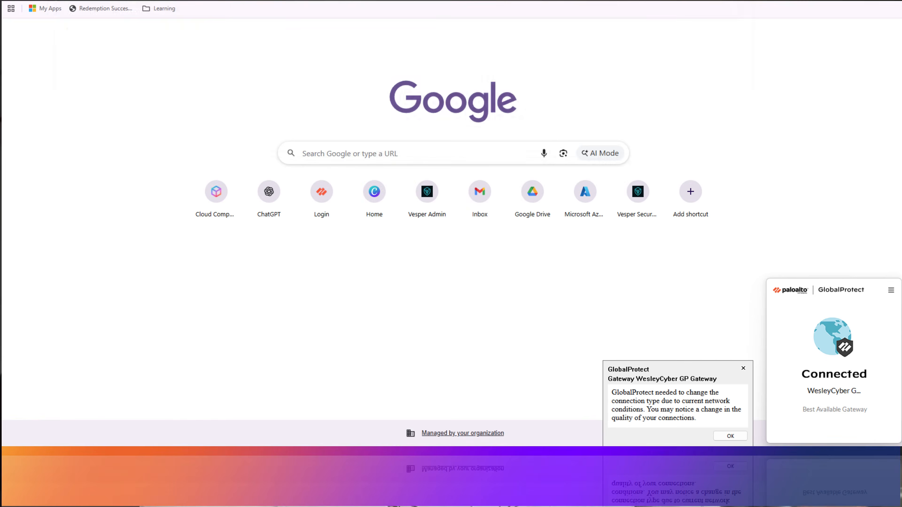
{"action": "type", "text": "google.com"}
{"action": "key", "text": "Return"}
{"action": "left_click", "coordinate": [891, 290]}
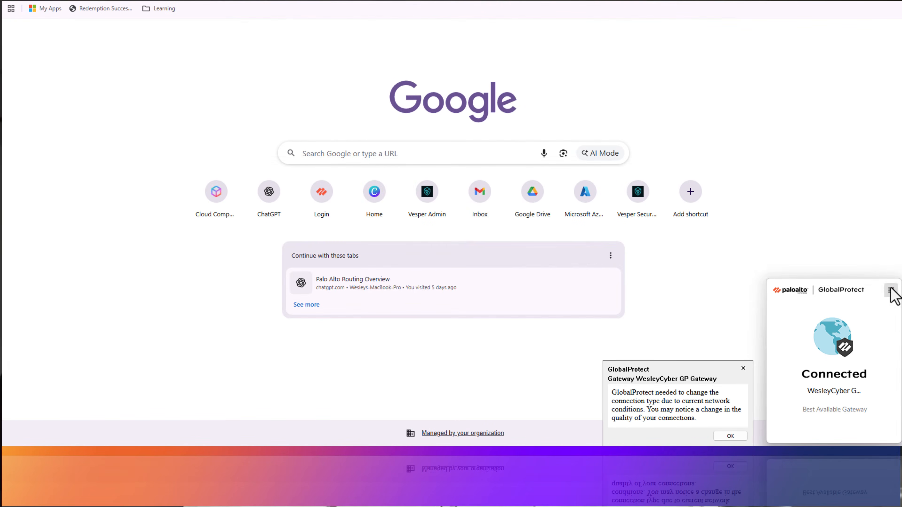
{"action": "left_click", "coordinate": [852, 318]}
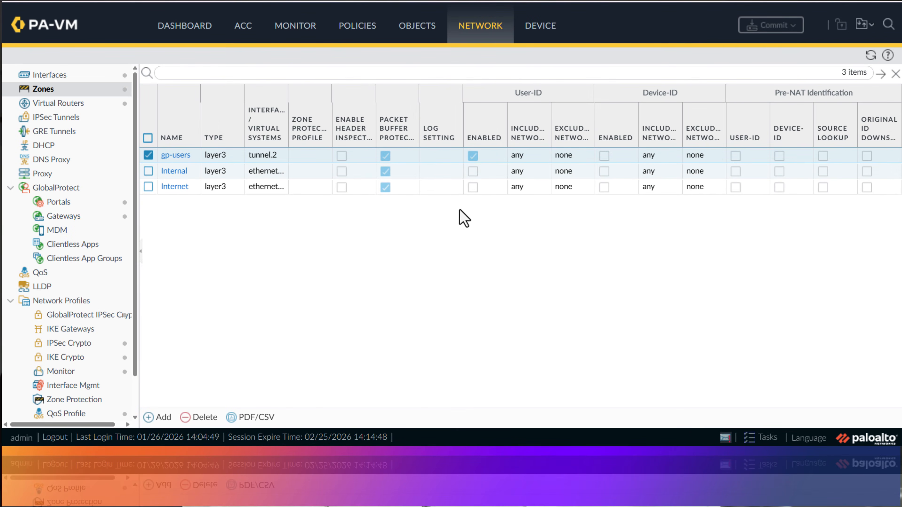
Step: In the firewall's security policies, add a rule named GP Access Everywhere after the existing GP access rule
{"action": "left_click", "coordinate": [343, 32]}
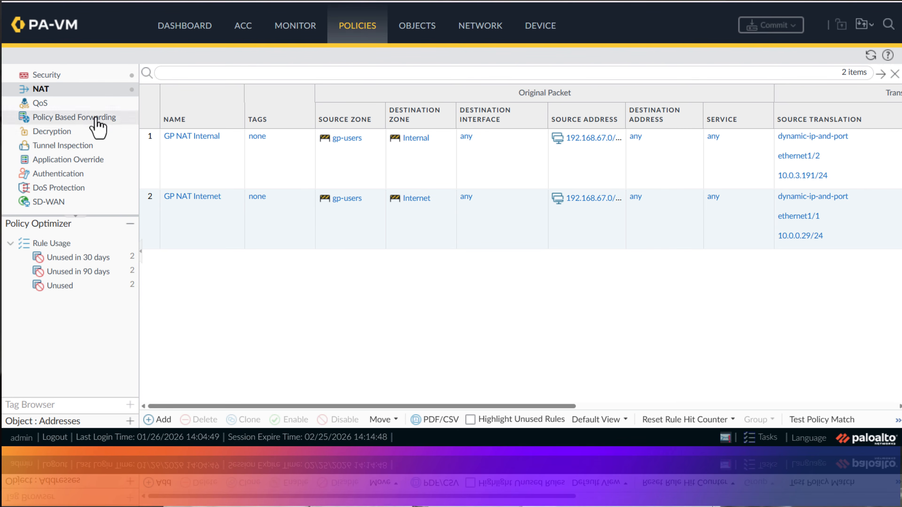
{"action": "left_click", "coordinate": [69, 75]}
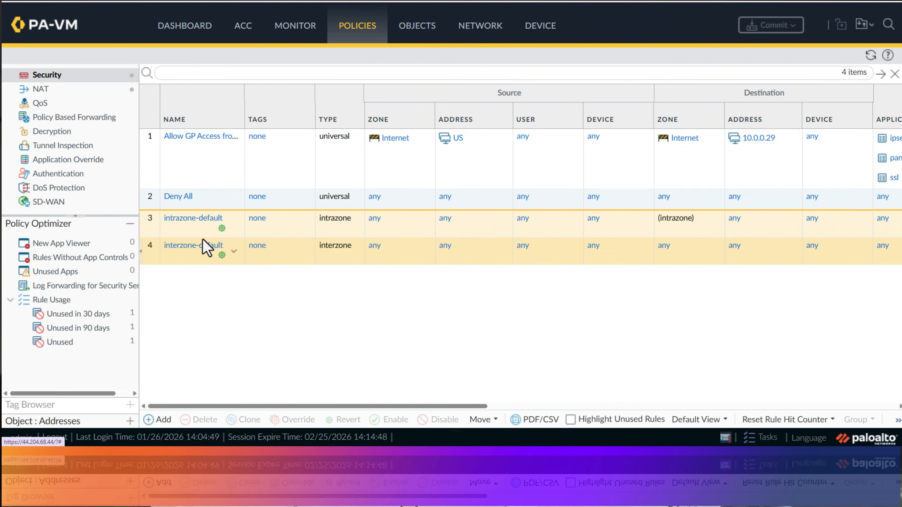
{"action": "left_click", "coordinate": [210, 176]}
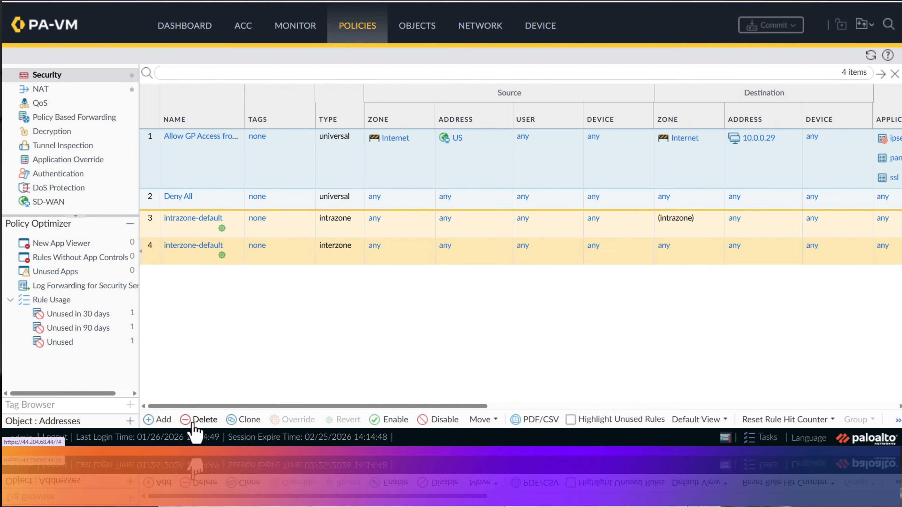
{"action": "left_click", "coordinate": [160, 421]}
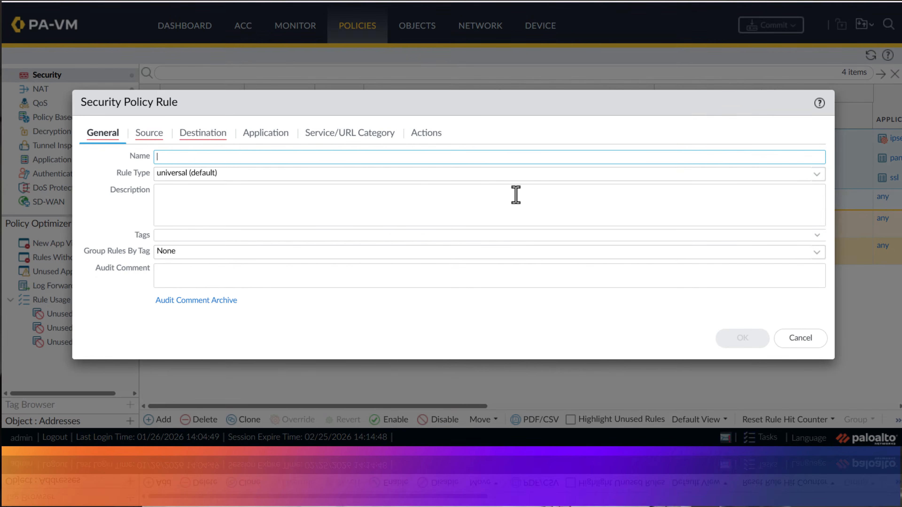
{"action": "type", "text": "GP Access Everywhere"}
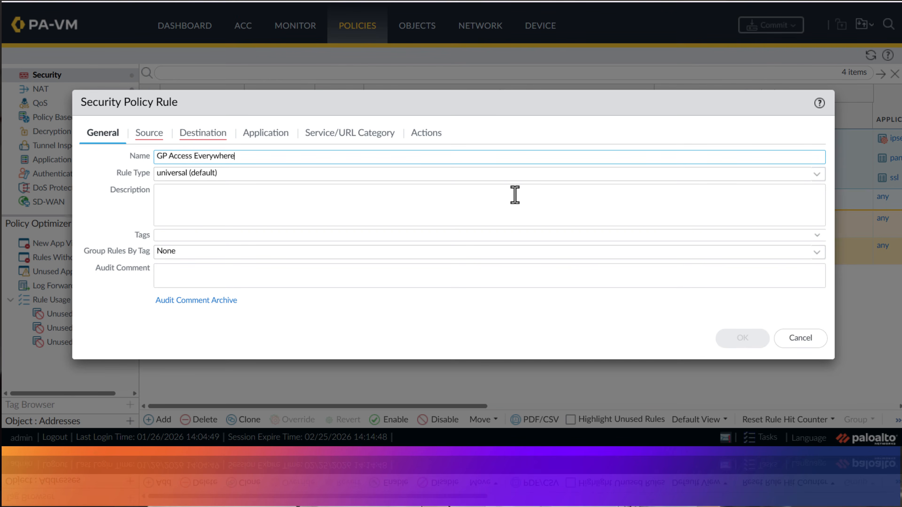
Step: Set the rule's source zone to gp-users and its source address to 192.168.67.0/24
{"action": "left_click", "coordinate": [144, 135]}
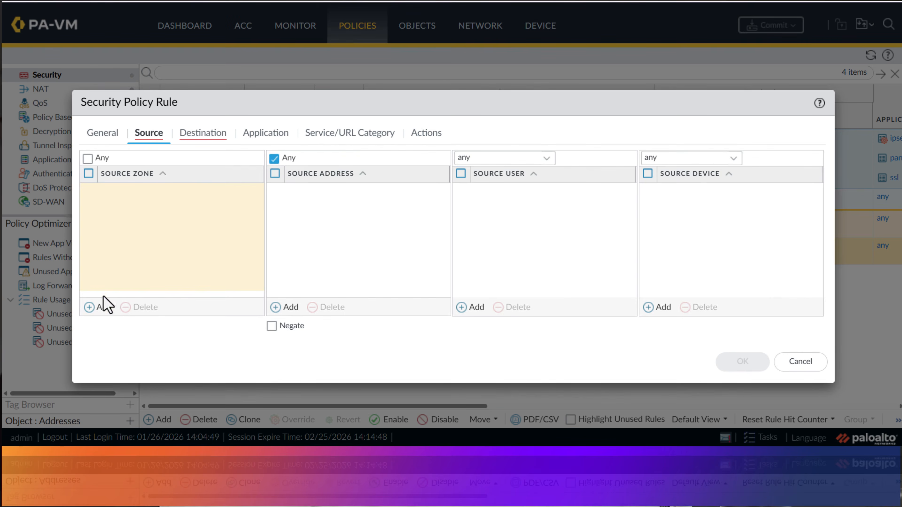
{"action": "left_click", "coordinate": [98, 307]}
{"action": "left_click", "coordinate": [179, 209]}
{"action": "left_click", "coordinate": [236, 336]}
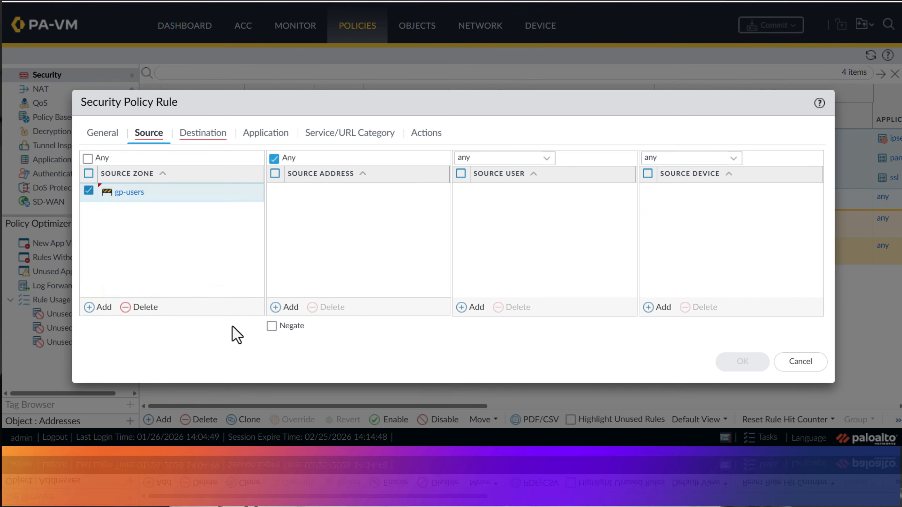
{"action": "left_click", "coordinate": [286, 307]}
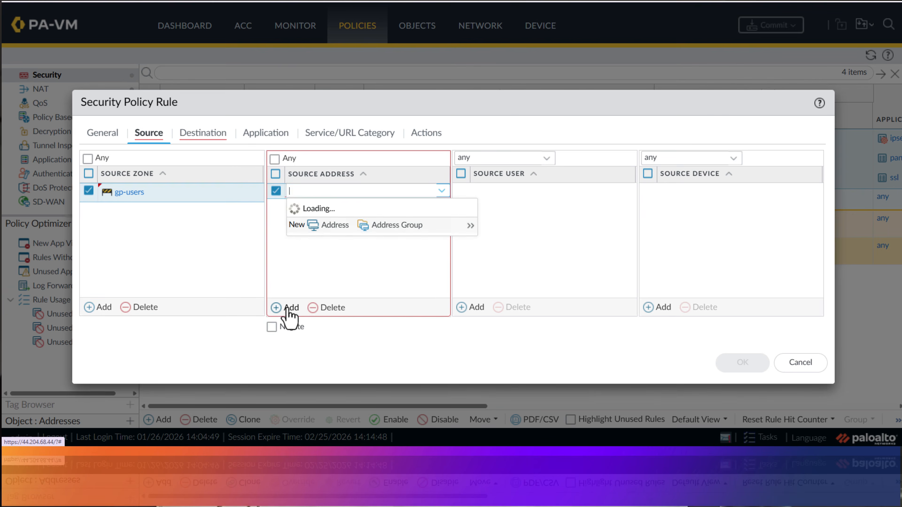
{"action": "type", "text": "192.168.3"}
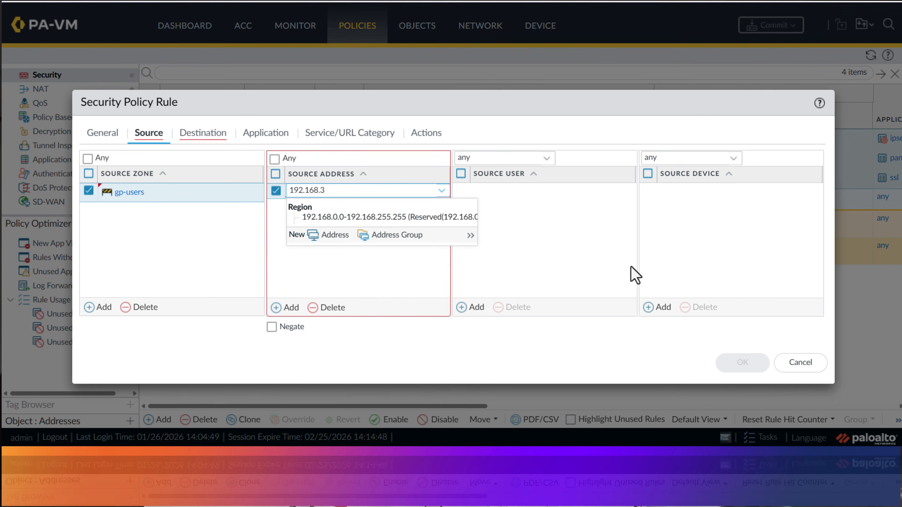
{"action": "key", "text": "BackSpace"}
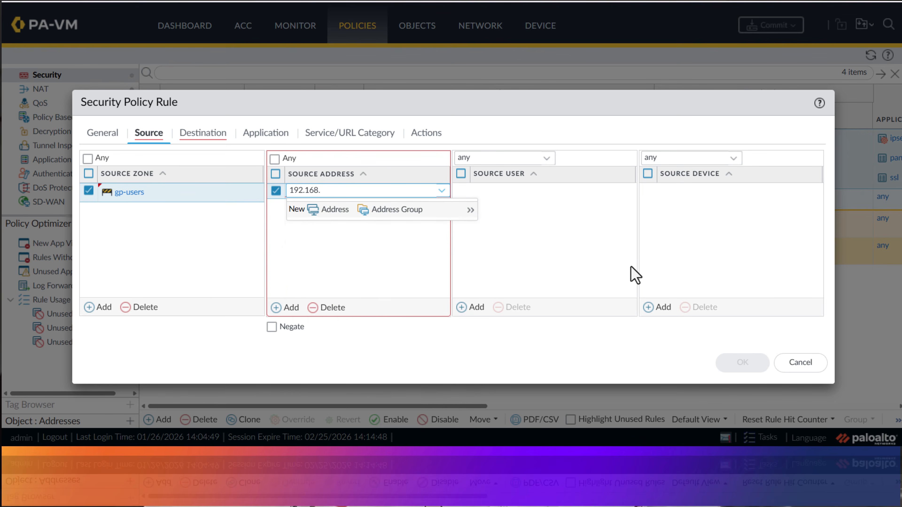
{"action": "type", "text": "67.0/24"}
{"action": "left_click", "coordinate": [476, 341]}
{"action": "left_click", "coordinate": [274, 193]}
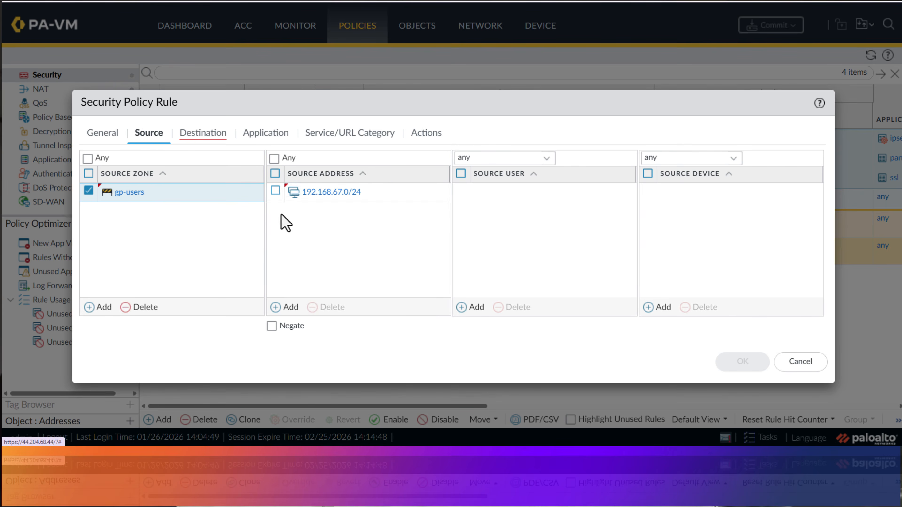
Step: Add Internal and Internet as the rule's destination zones
{"action": "left_click", "coordinate": [185, 132]}
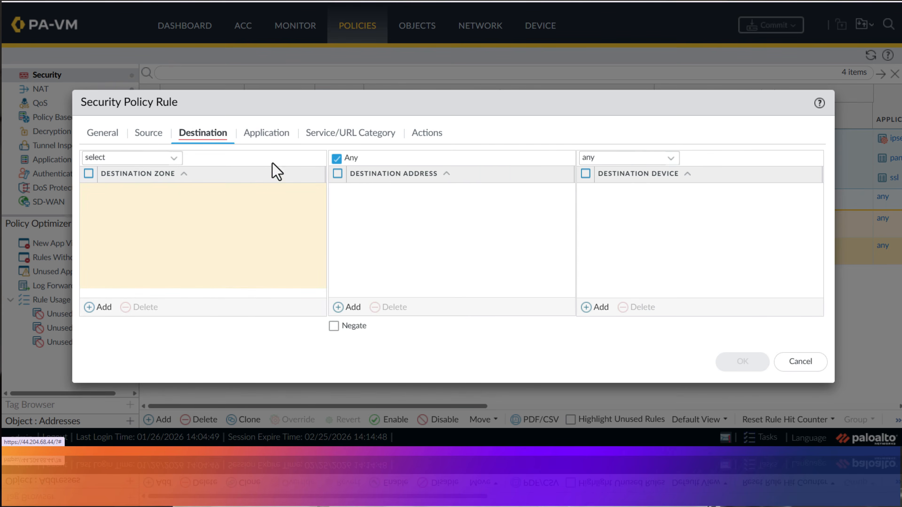
{"action": "left_click", "coordinate": [104, 306]}
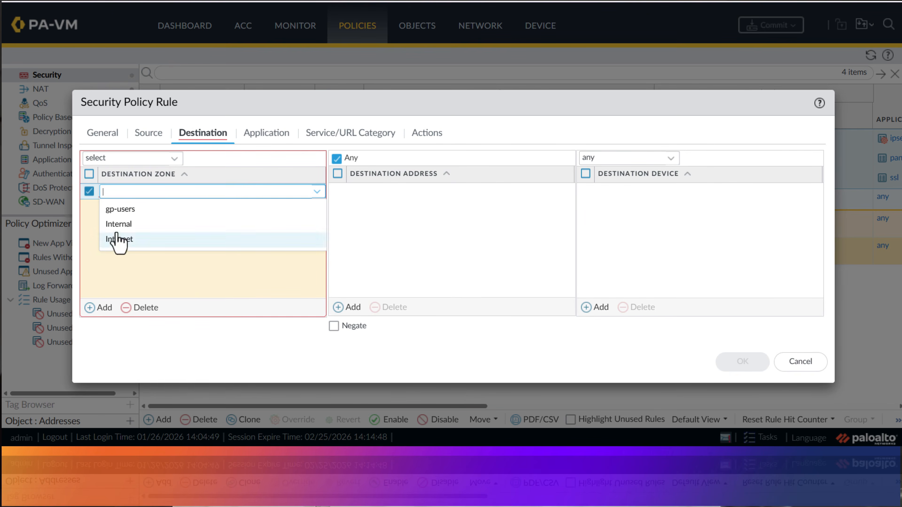
{"action": "left_click", "coordinate": [149, 225]}
{"action": "left_click", "coordinate": [90, 308]}
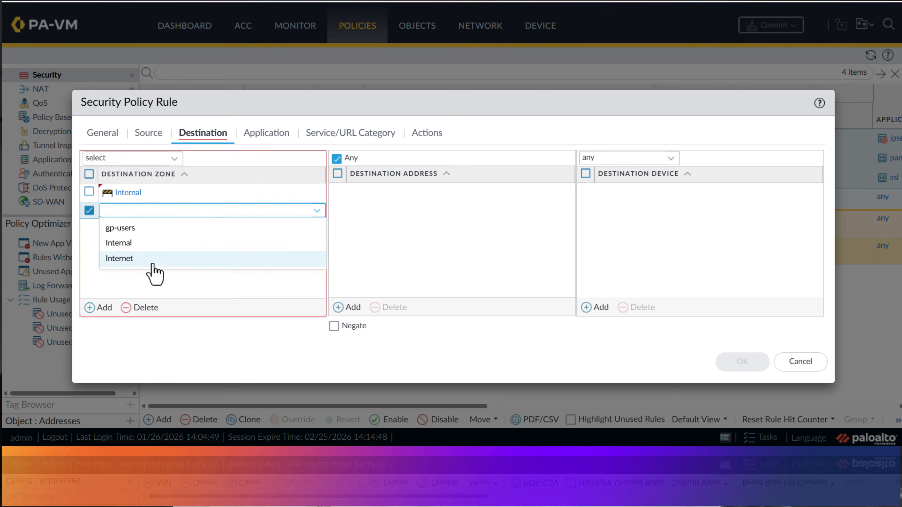
{"action": "left_click", "coordinate": [153, 258]}
{"action": "left_click", "coordinate": [192, 342]}
Step: Set the rule's profile type to Profiles, with the default antivirus, vulnerability protection and anti-spyware profiles
{"action": "left_click", "coordinate": [267, 135]}
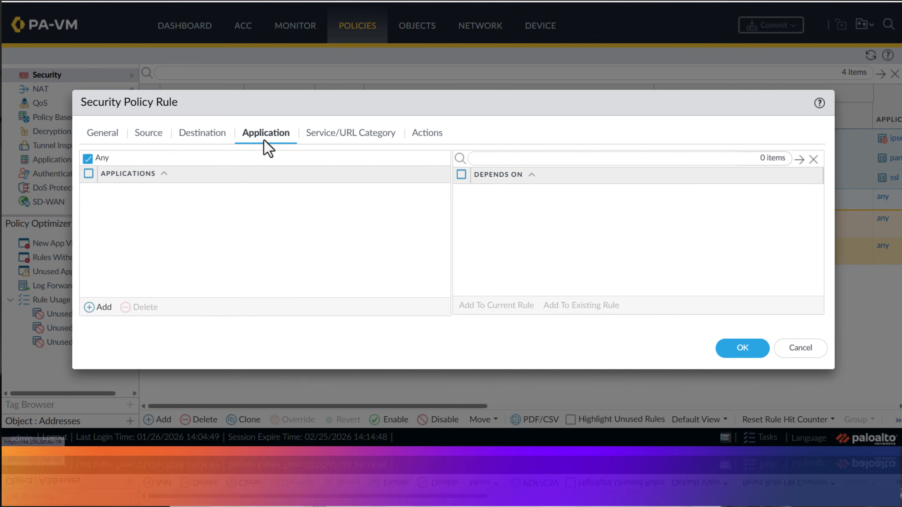
{"action": "left_click", "coordinate": [352, 134]}
{"action": "left_click", "coordinate": [443, 133]}
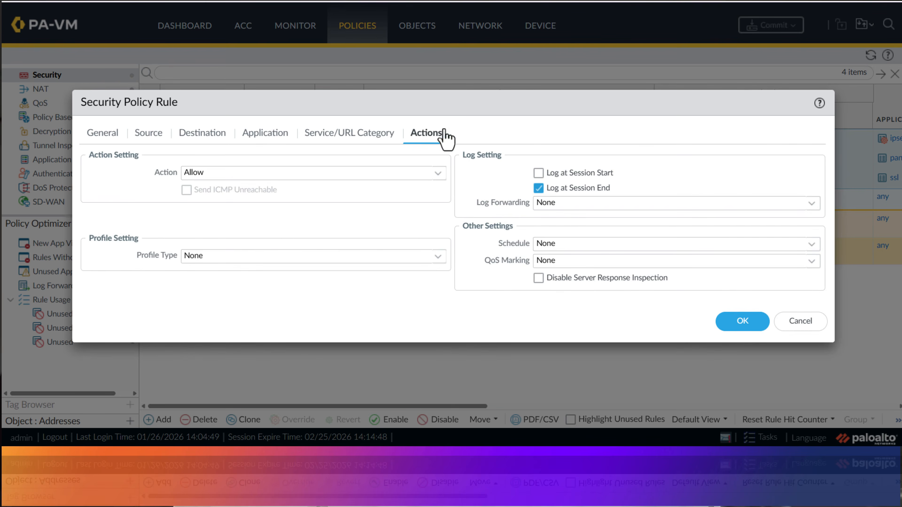
{"action": "left_click", "coordinate": [438, 257]}
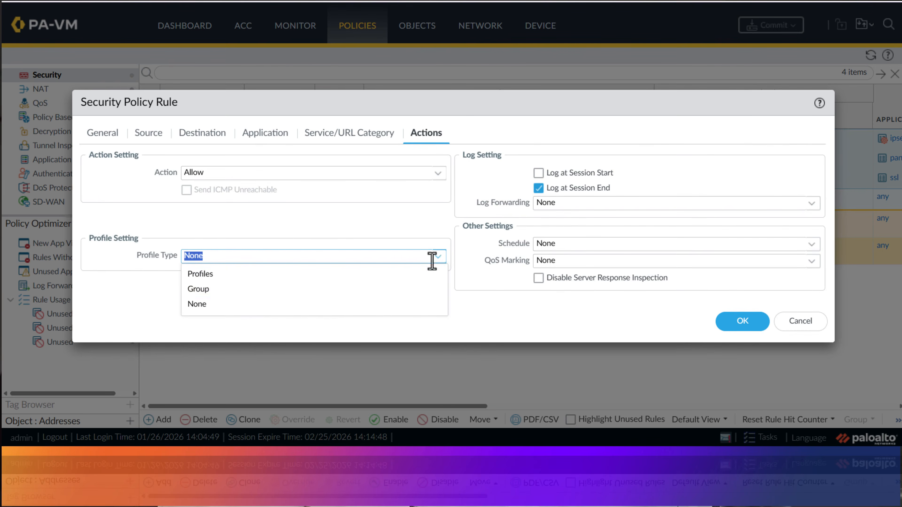
{"action": "left_click", "coordinate": [236, 279]}
{"action": "left_click", "coordinate": [438, 246]}
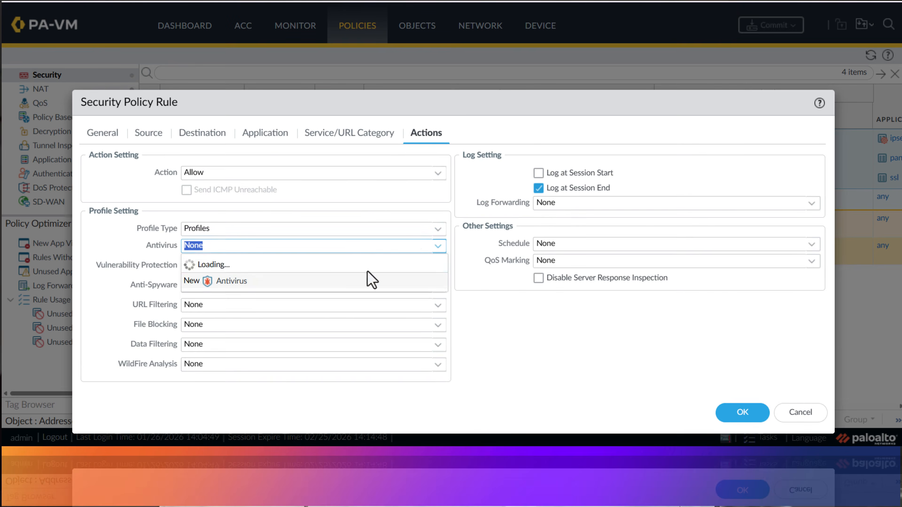
{"action": "left_click", "coordinate": [256, 280]}
{"action": "left_click", "coordinate": [438, 266]}
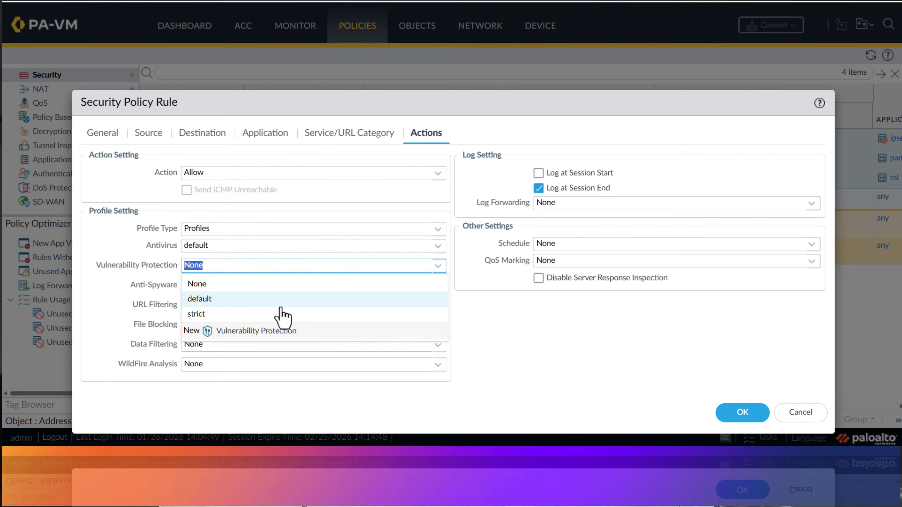
{"action": "left_click", "coordinate": [281, 300]}
{"action": "left_click", "coordinate": [438, 285]}
{"action": "left_click", "coordinate": [303, 321]}
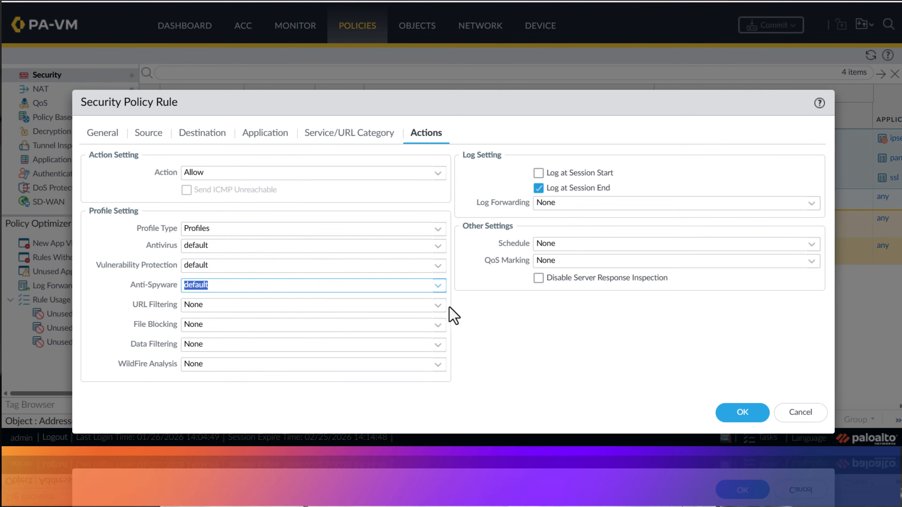
Step: Assign the default URL filtering and WildFire analysis profiles, leave file blocking and data filtering at None, and save the rule
{"action": "left_click", "coordinate": [444, 306]}
{"action": "left_click", "coordinate": [325, 339]}
{"action": "left_click", "coordinate": [435, 326]}
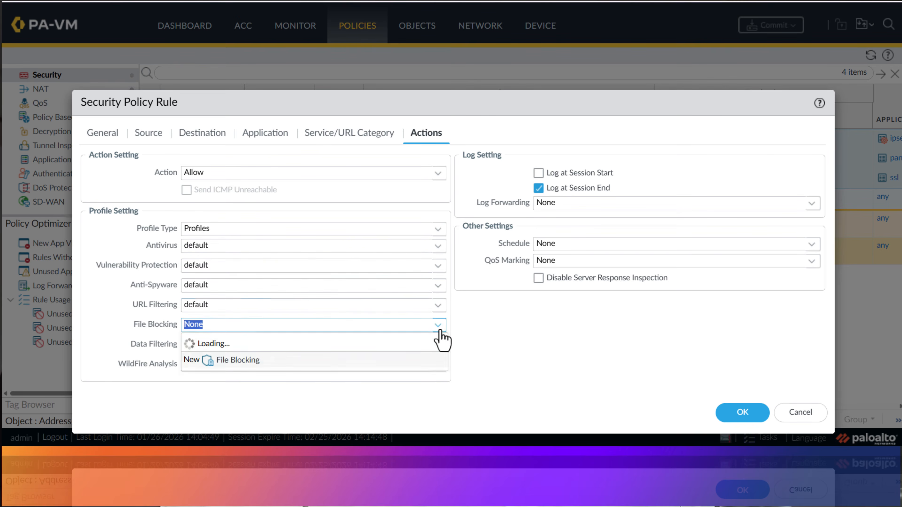
{"action": "left_click", "coordinate": [540, 342]}
{"action": "left_click", "coordinate": [439, 346]}
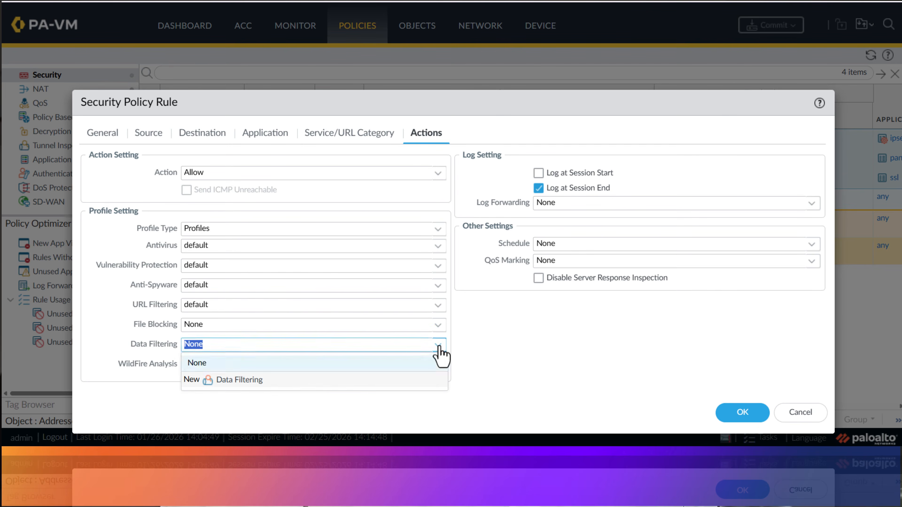
{"action": "left_click", "coordinate": [499, 369]}
{"action": "left_click", "coordinate": [438, 365]}
{"action": "left_click", "coordinate": [236, 414]}
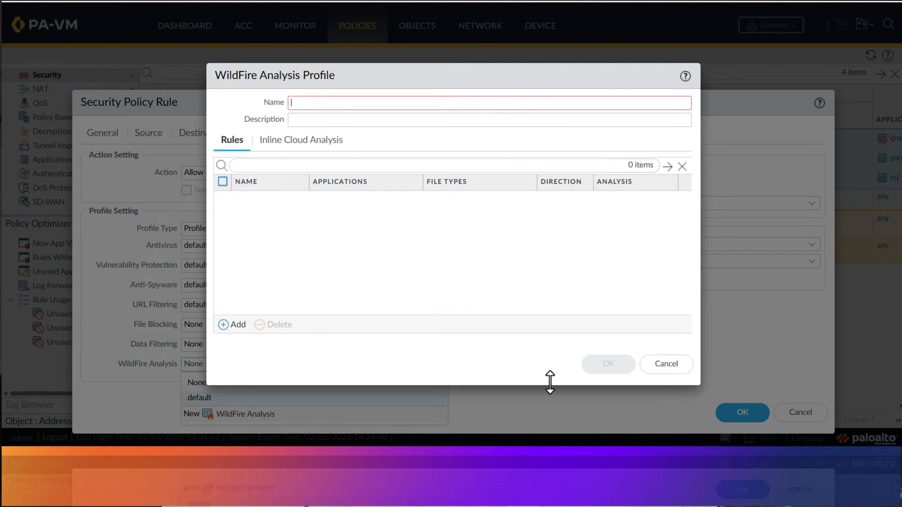
{"action": "left_click", "coordinate": [665, 366]}
{"action": "left_click", "coordinate": [444, 367]}
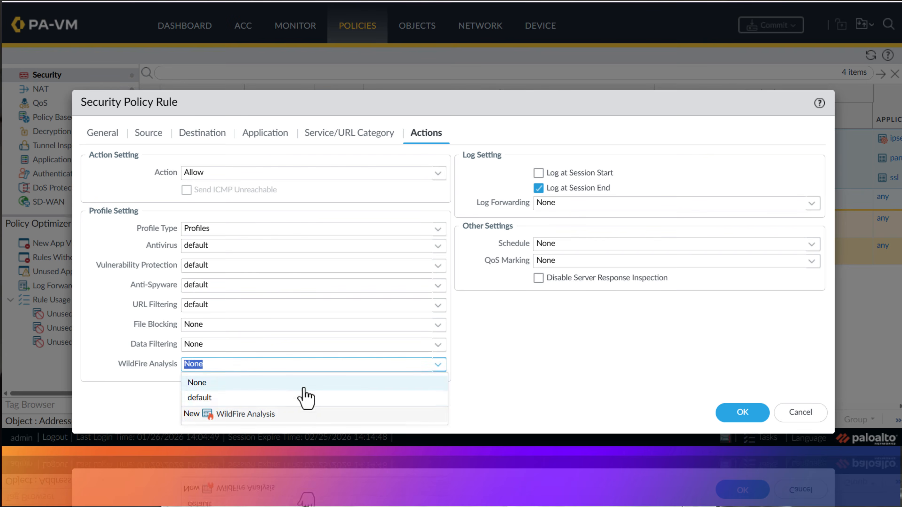
{"action": "left_click", "coordinate": [303, 398]}
{"action": "left_click", "coordinate": [742, 412]}
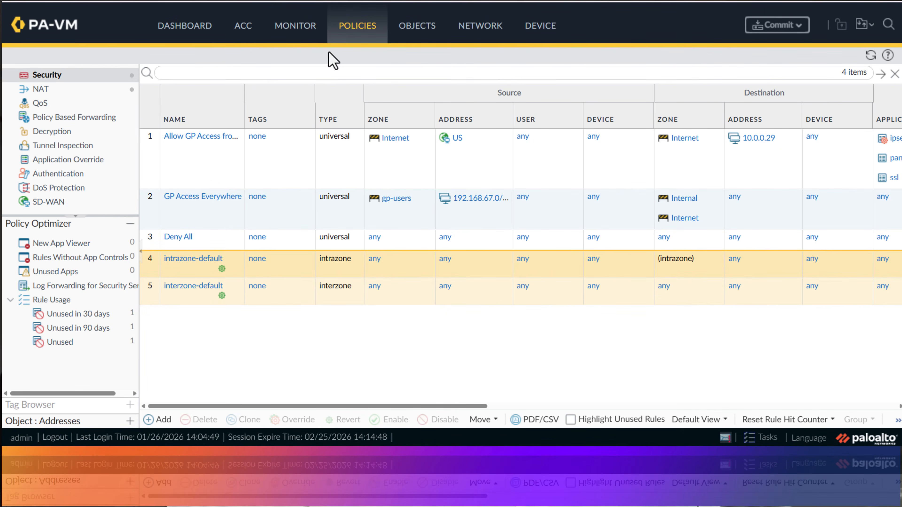
Step: Filter the firewall's traffic log to sessions whose source zone is gp-users
{"action": "left_click", "coordinate": [309, 33]}
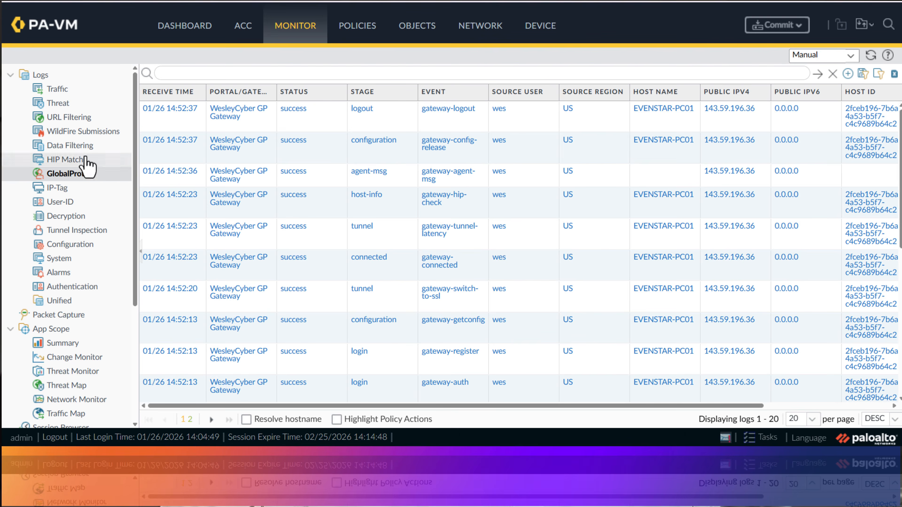
{"action": "left_click", "coordinate": [60, 90]}
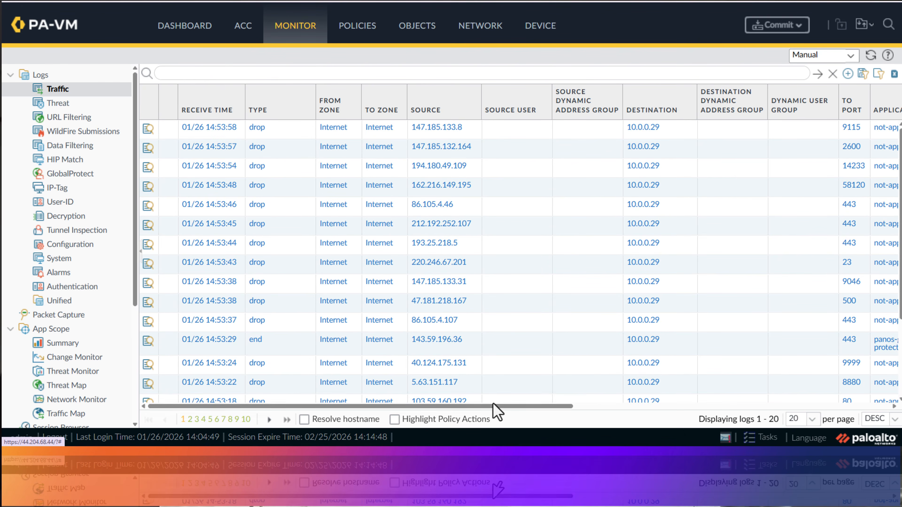
{"action": "left_click_drag", "start_coordinate": [494, 407], "coordinate": [412, 403]}
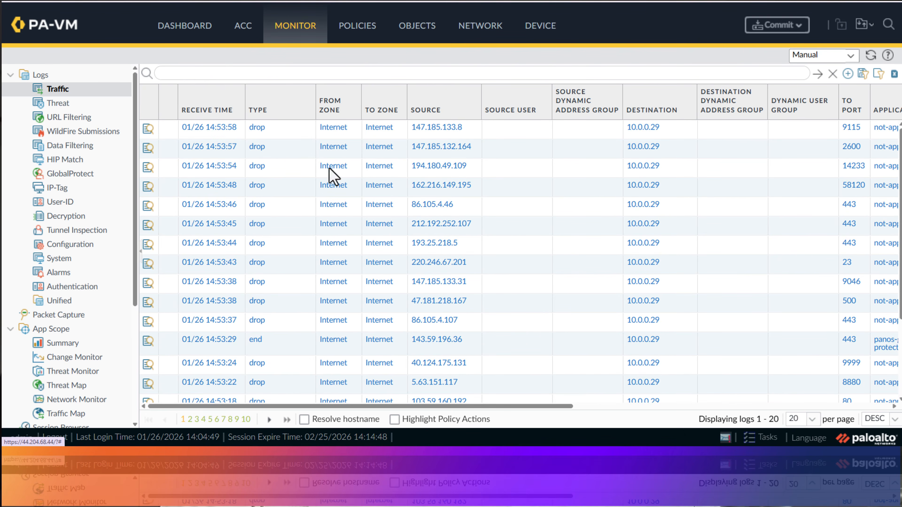
{"action": "left_click", "coordinate": [334, 129]}
{"action": "double_click", "coordinate": [215, 72]}
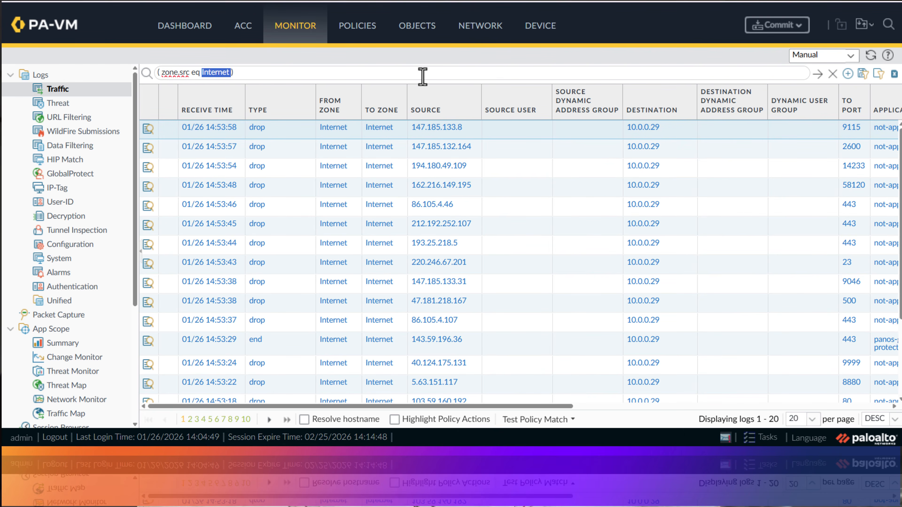
{"action": "type", "text": "gp-users"}
{"action": "key", "text": "Return"}
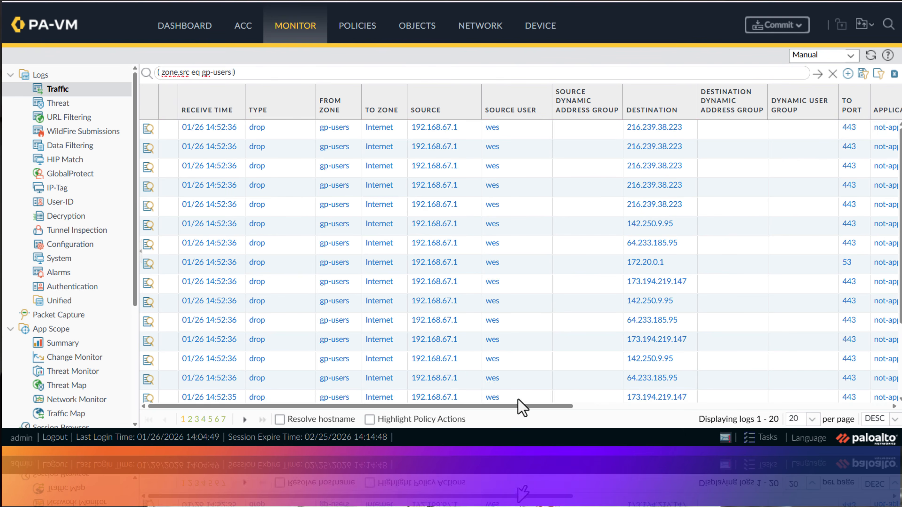
Step: Examine the action, rule and session end reason of the filtered gp-users traffic entries
{"action": "left_click_drag", "start_coordinate": [510, 406], "coordinate": [719, 416]}
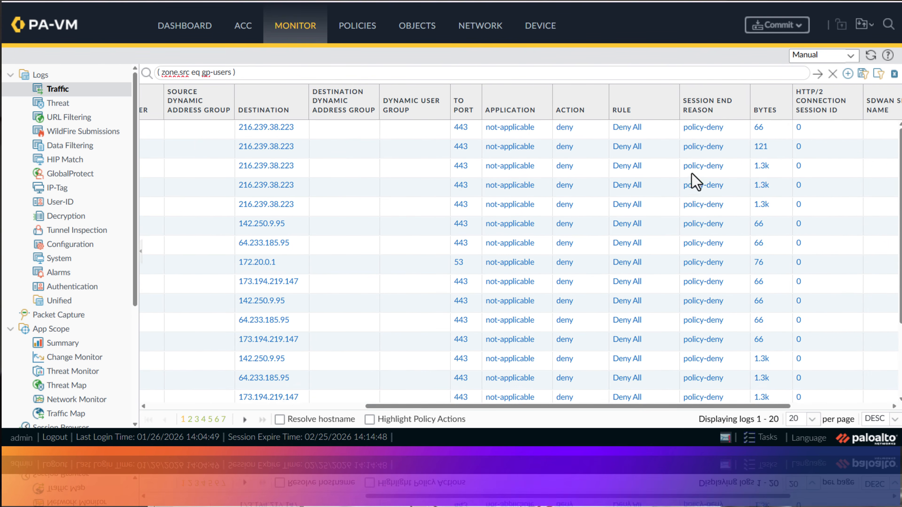
{"action": "scroll", "coordinate": [695, 182], "scroll_direction": "down", "scroll_amount": 3}
{"action": "scroll", "coordinate": [637, 280], "scroll_direction": "up", "scroll_amount": 3}
{"action": "left_click_drag", "start_coordinate": [596, 413], "coordinate": [372, 411]}
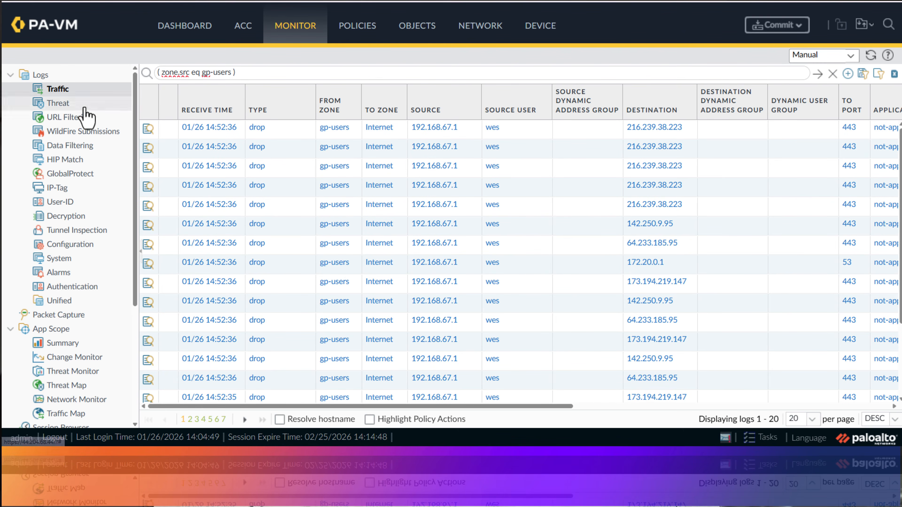
Step: Commit all pending changes to the firewall and dismiss the commit status once it has run
{"action": "left_click", "coordinate": [789, 28]}
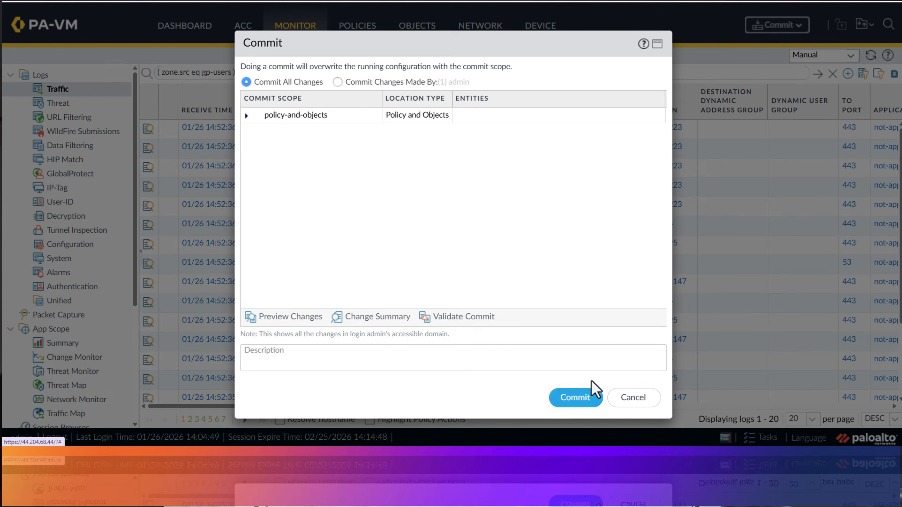
{"action": "left_click", "coordinate": [582, 399]}
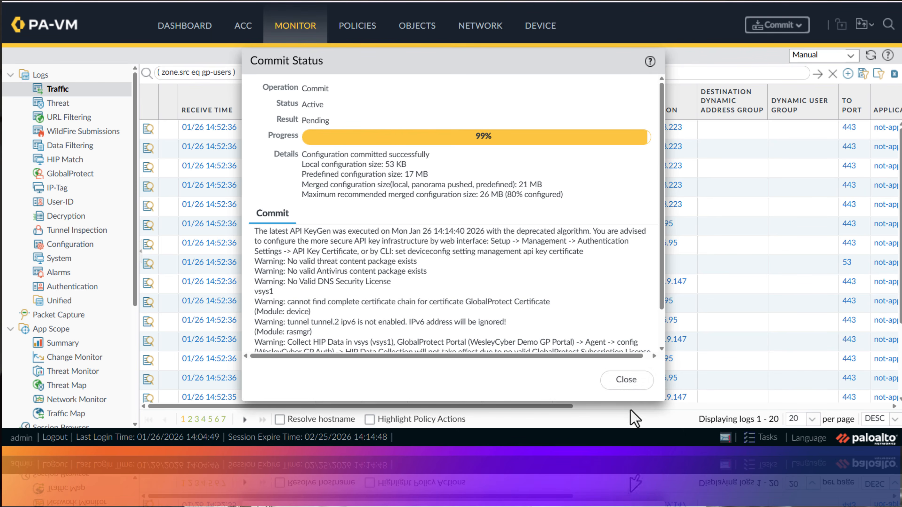
{"action": "left_click", "coordinate": [626, 384]}
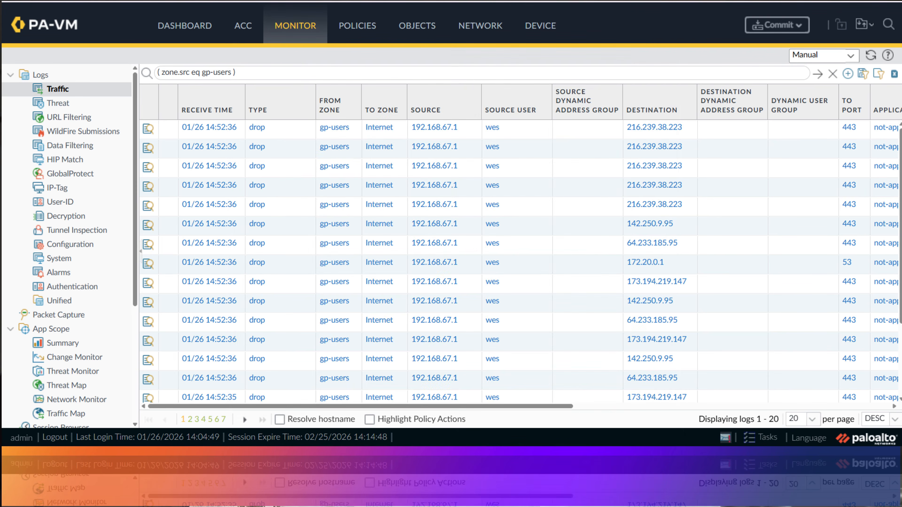
Step: Connect the GlobalProtect client to the gp-demo.wesleycyber.me portal and dismiss its connection notice
{"action": "left_click", "coordinate": [783, 416]}
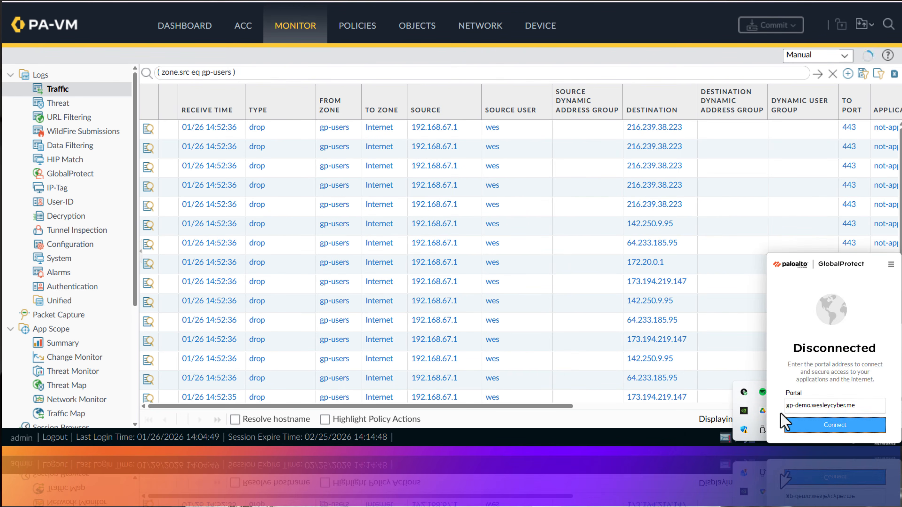
{"action": "left_click", "coordinate": [832, 427]}
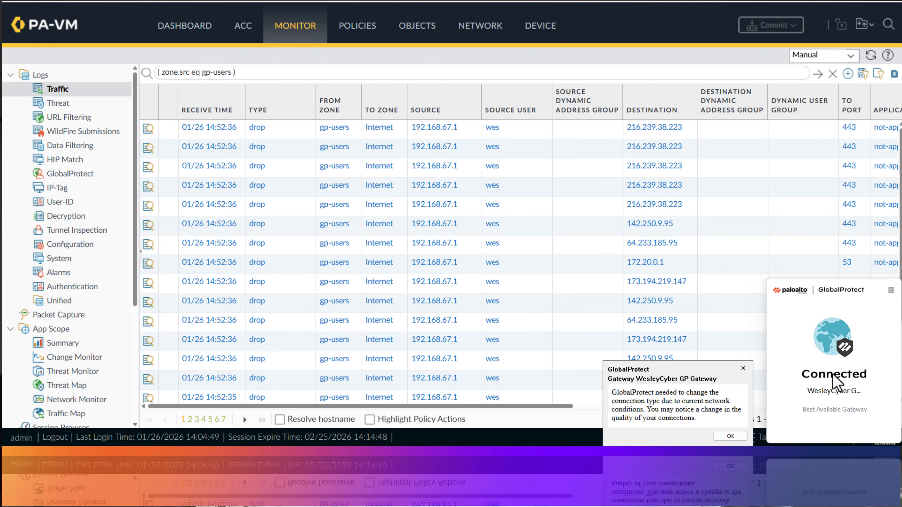
{"action": "left_click", "coordinate": [732, 438]}
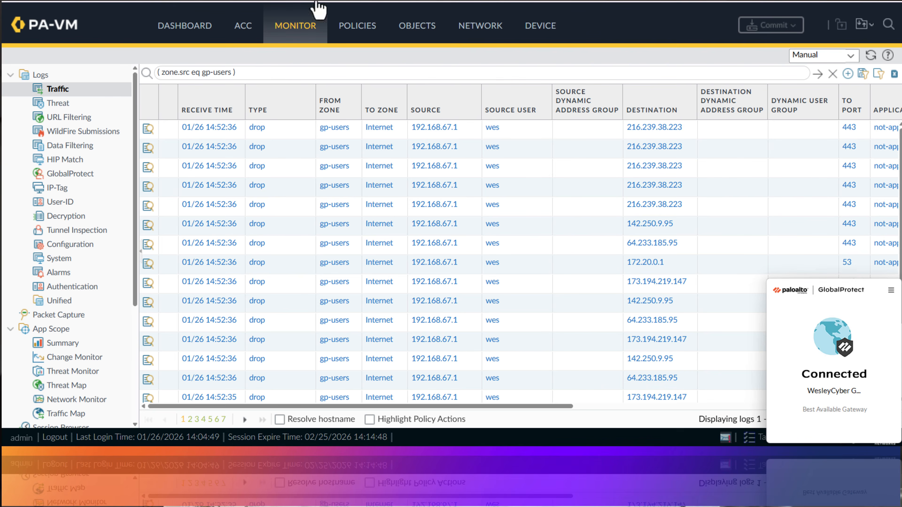
Step: Test internet access over the VPN by opening google.com in a new browser tab
{"action": "key", "text": "ctrl+t"}
{"action": "type", "text": "google.com"}
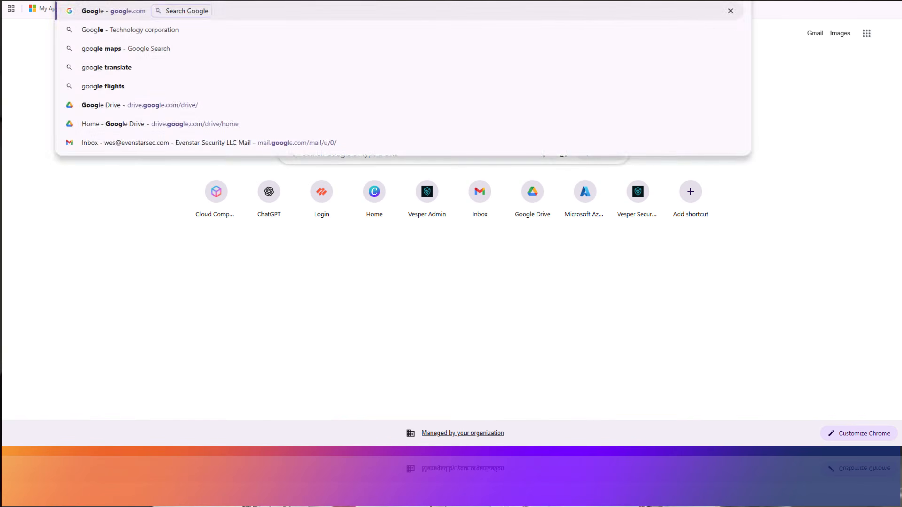
{"action": "key", "text": "Return"}
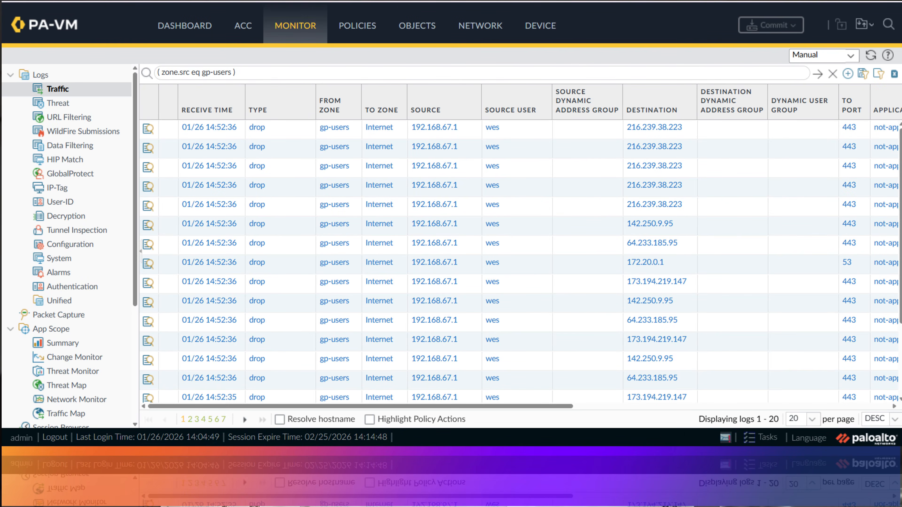
Step: In a Windows PowerShell window with enlarged text, ping the internal host 10.0.3.147
{"action": "left_click_drag", "start_coordinate": [901, 103], "coordinate": [577, 71]}
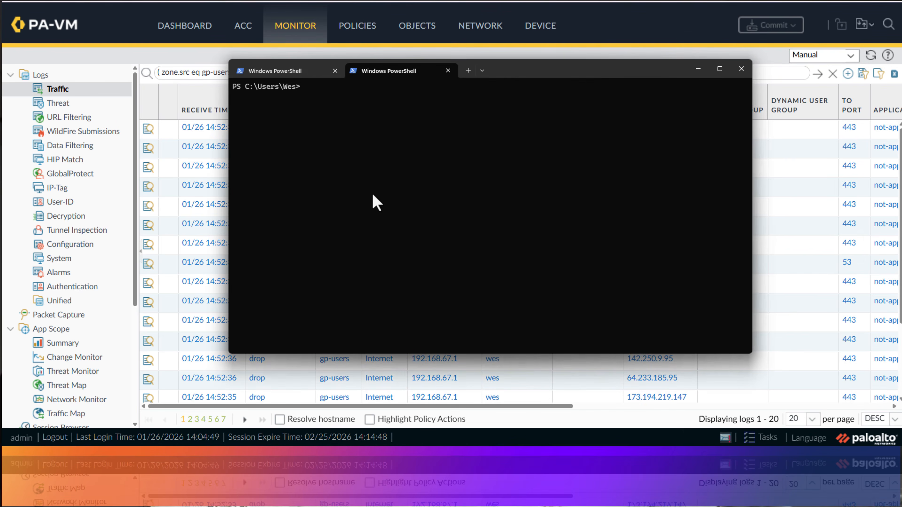
{"action": "scroll", "coordinate": [368, 191], "scroll_direction": "up", "scroll_amount": 4}
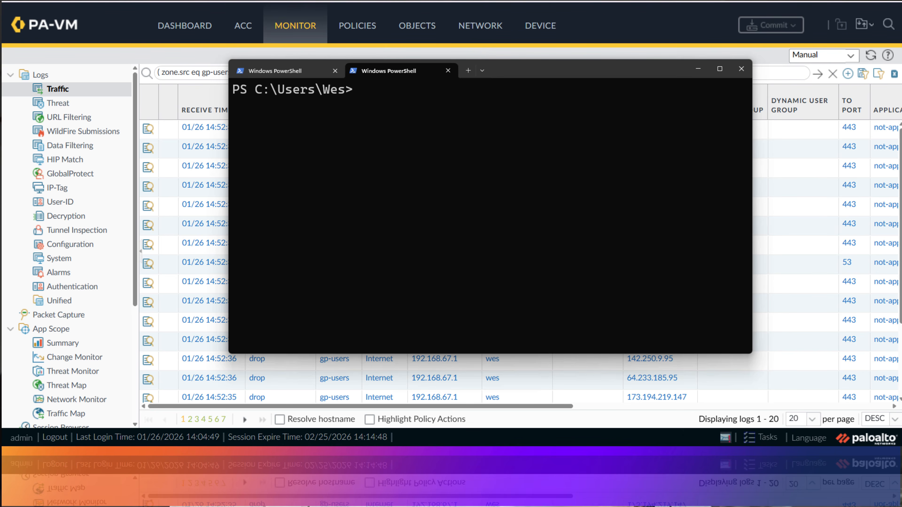
{"action": "left_click", "coordinate": [373, 97]}
{"action": "type", "text": "ping 10.0.3.147"}
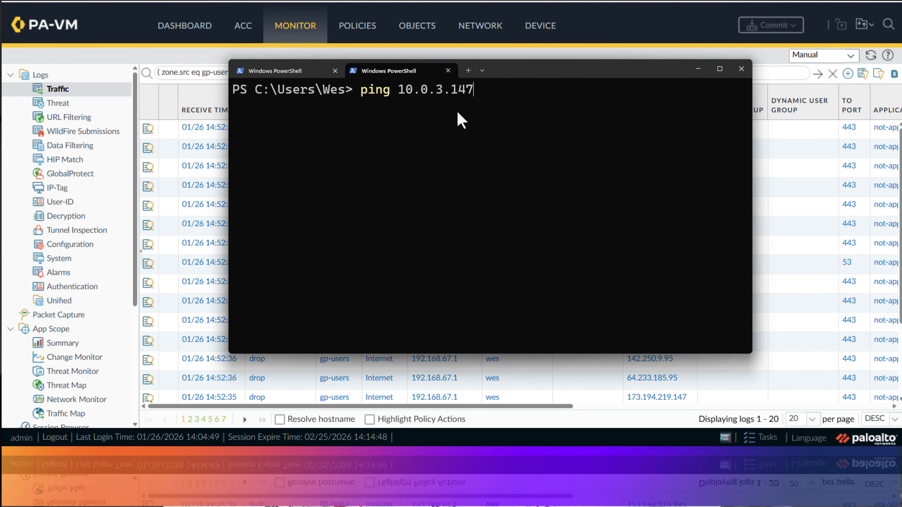
{"action": "key", "text": "Return"}
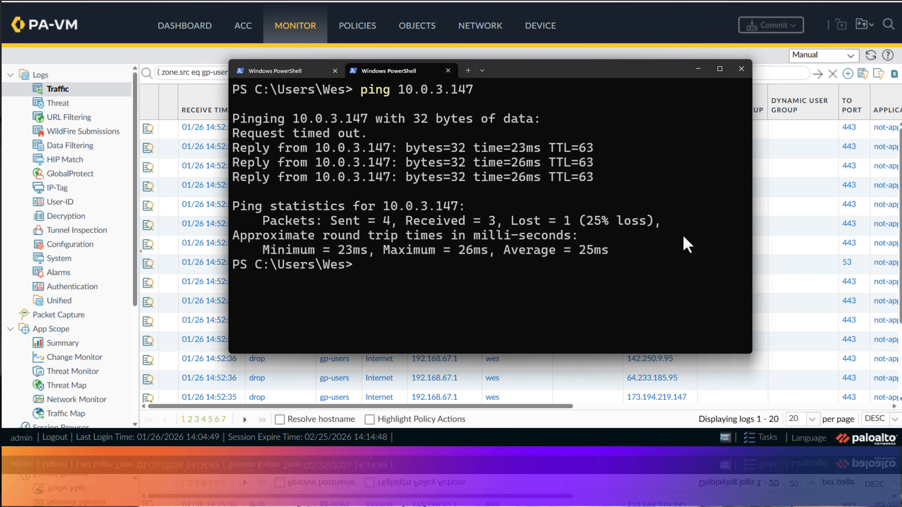
Step: Repeat the ping to 10.0.3.147 and minimize the PowerShell window
{"action": "type", "text": "10.0.3.147"}
{"action": "key", "text": "Return"}
{"action": "key", "text": "Up"}
{"action": "key", "text": "Up"}
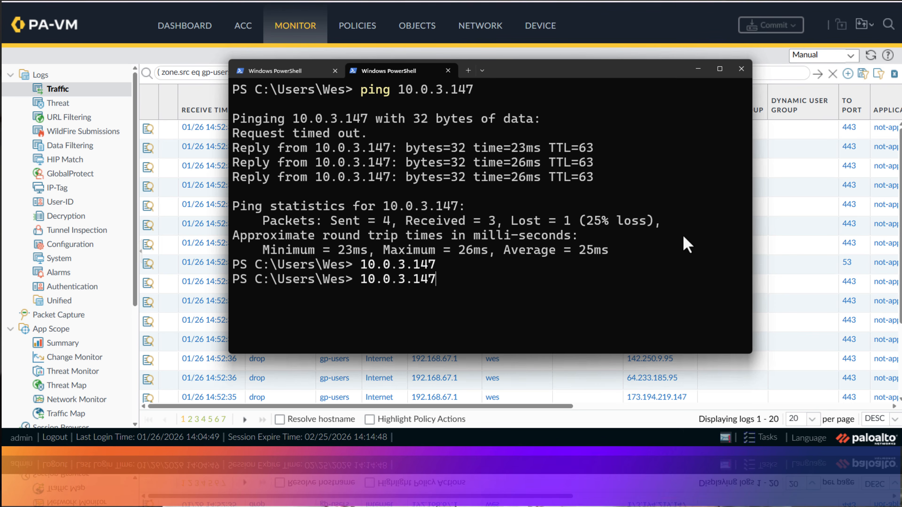
{"action": "key", "text": "Return"}
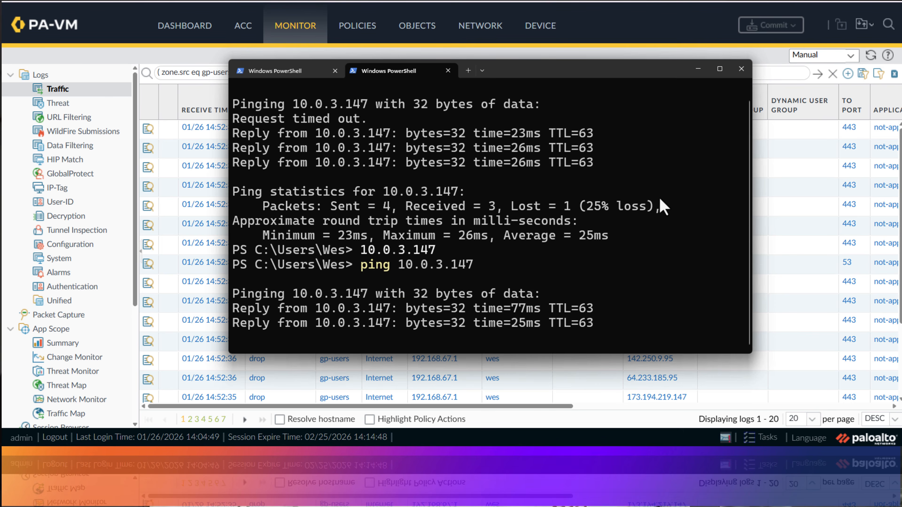
{"action": "left_click", "coordinate": [695, 75]}
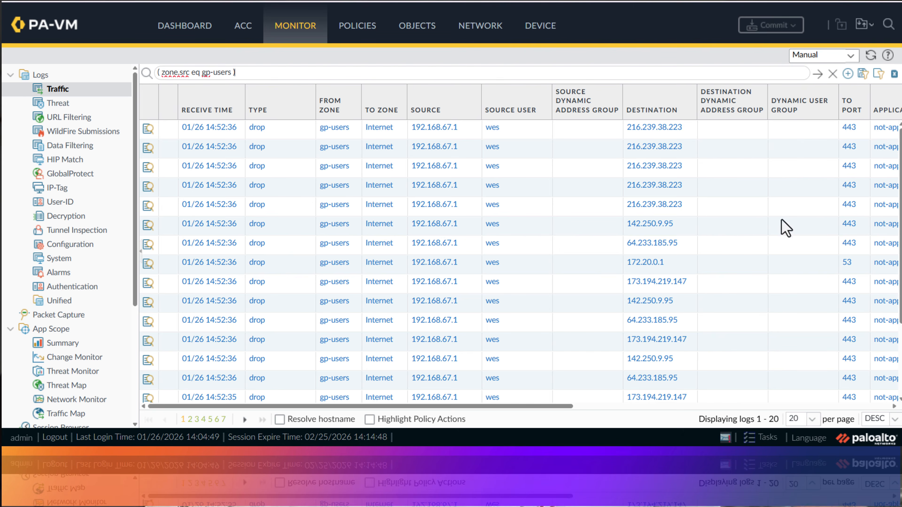
Step: Filter the traffic log to ping sessions from the gp-users zone with ( zone.src eq gp-users ) and ( app eq ping )
{"action": "left_click", "coordinate": [883, 128]}
{"action": "left_click", "coordinate": [282, 73]}
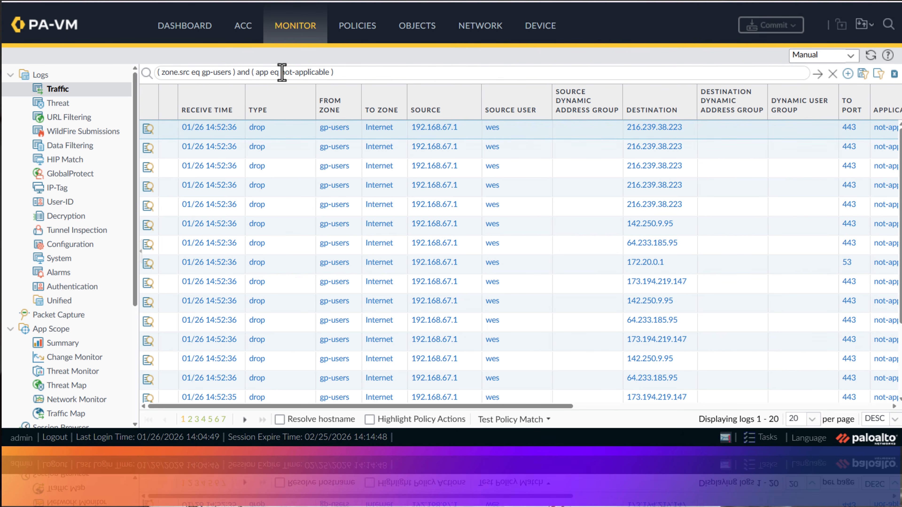
{"action": "left_click_drag", "start_coordinate": [282, 73], "coordinate": [332, 73]}
{"action": "type", "text": "ping"}
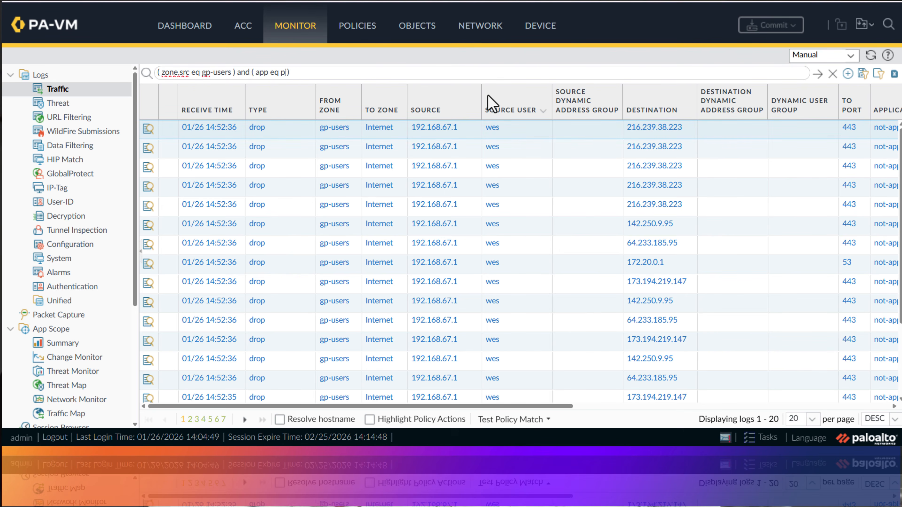
{"action": "key", "text": "Return"}
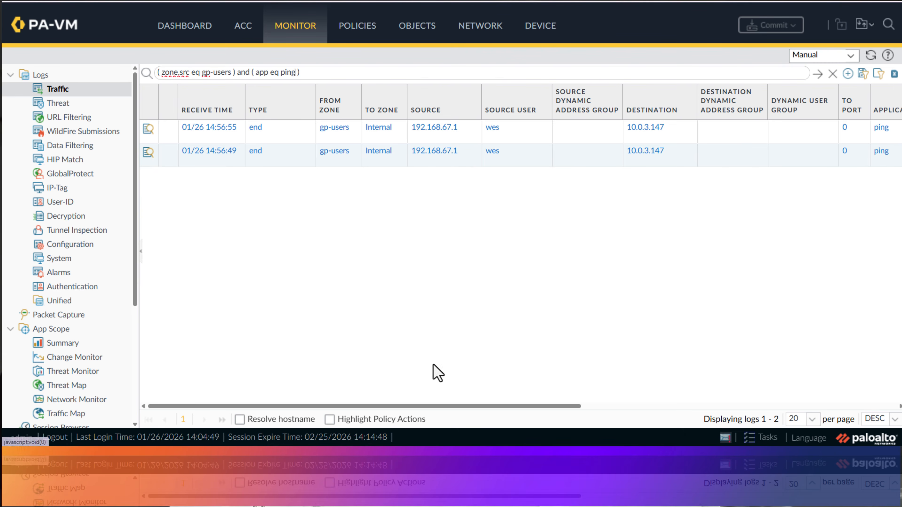
Step: Add the NAT Source IP column to the traffic log and review the ping entries across all columns
{"action": "left_click", "coordinate": [544, 111]}
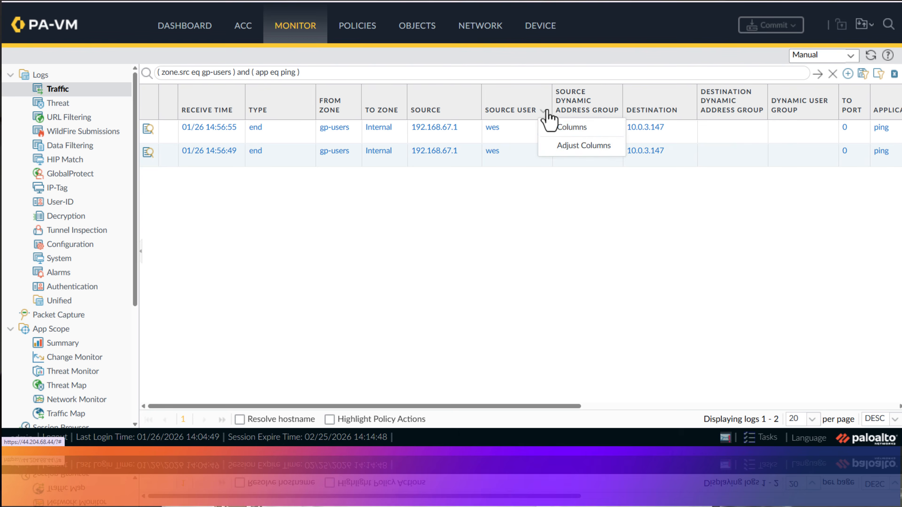
{"action": "mouse_move", "coordinate": [554, 128]}
{"action": "left_click", "coordinate": [723, 441]}
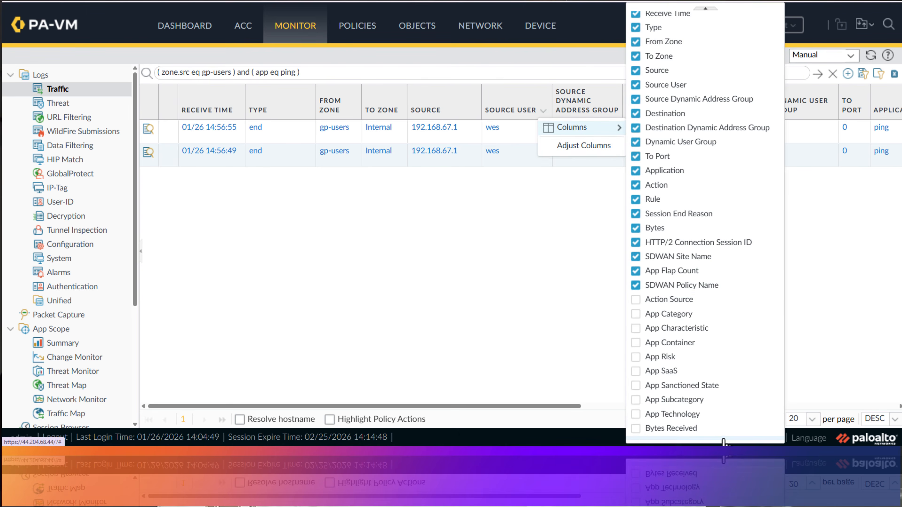
{"action": "left_click", "coordinate": [721, 441]}
{"action": "left_click", "coordinate": [721, 442]}
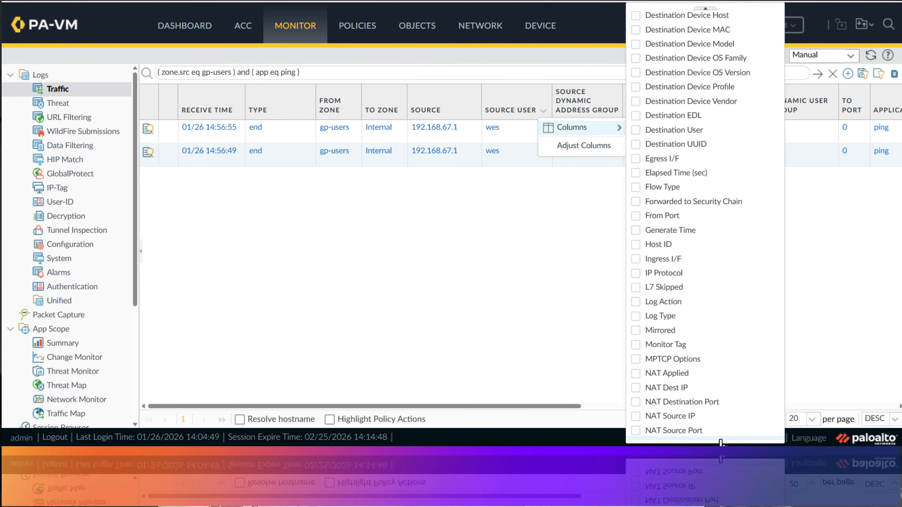
{"action": "left_click", "coordinate": [720, 442]}
{"action": "left_click", "coordinate": [719, 344]}
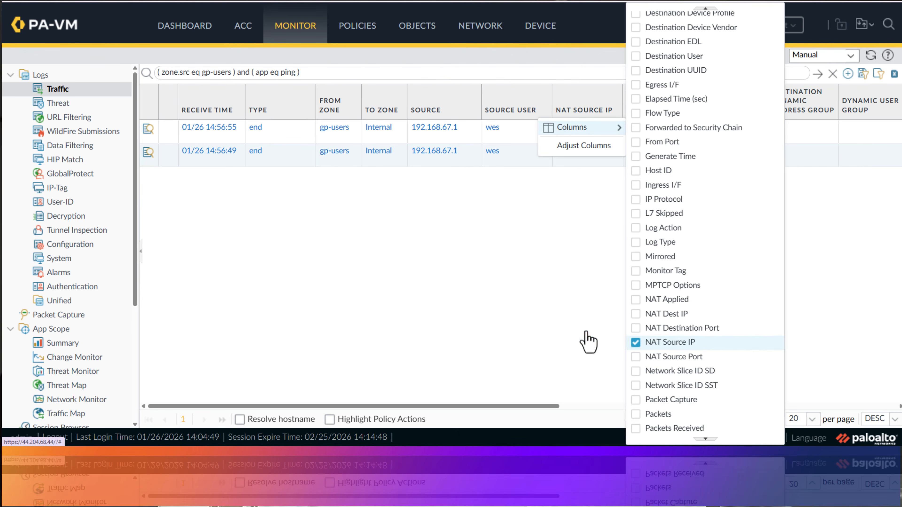
{"action": "left_click", "coordinate": [585, 339]}
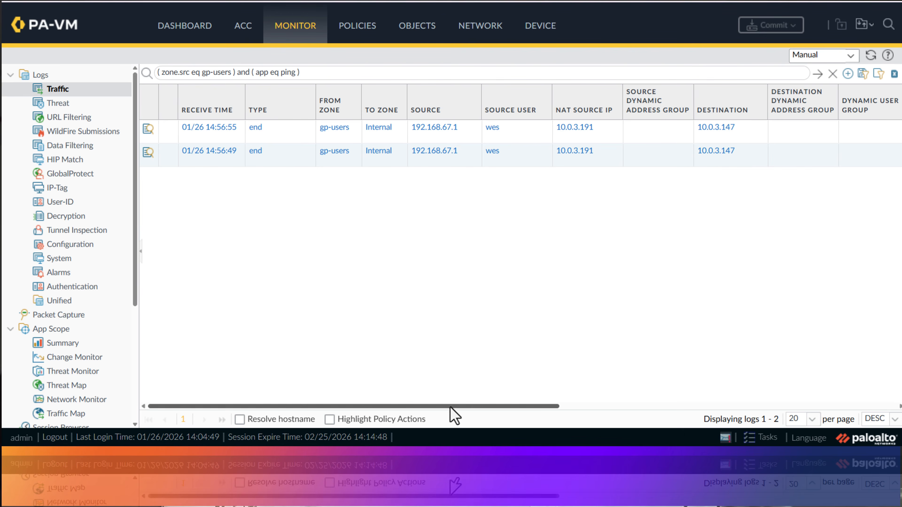
{"action": "left_click_drag", "start_coordinate": [453, 407], "coordinate": [701, 421]}
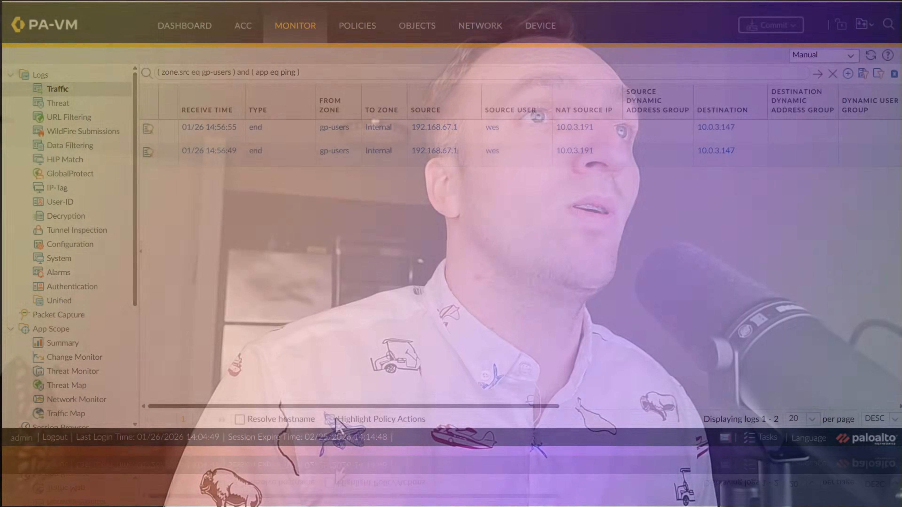